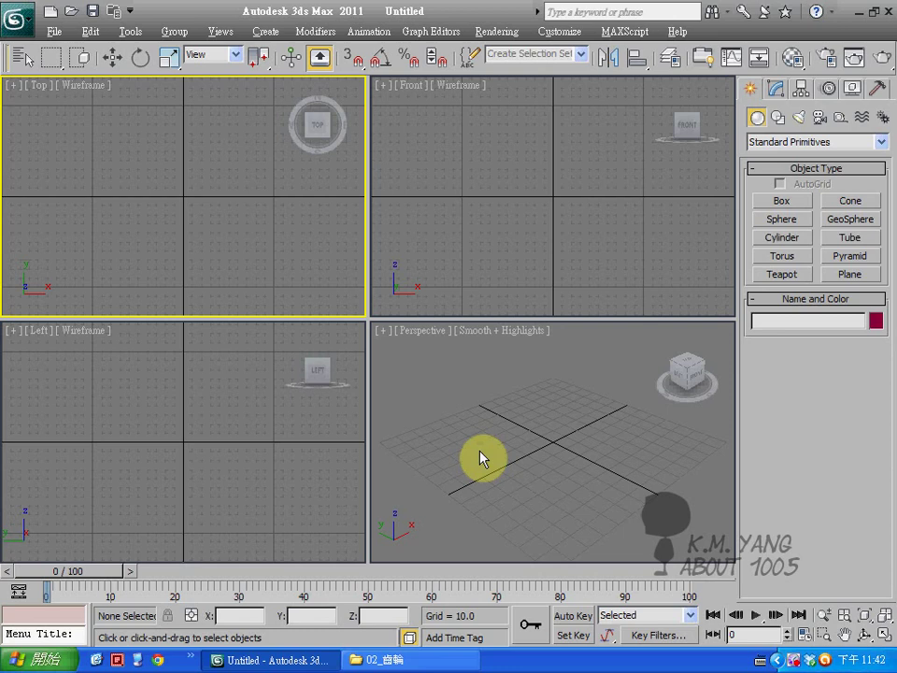
Check the gear reference images, then hide the grid in all four viewports, leaving Top active.
left_click(442, 661)
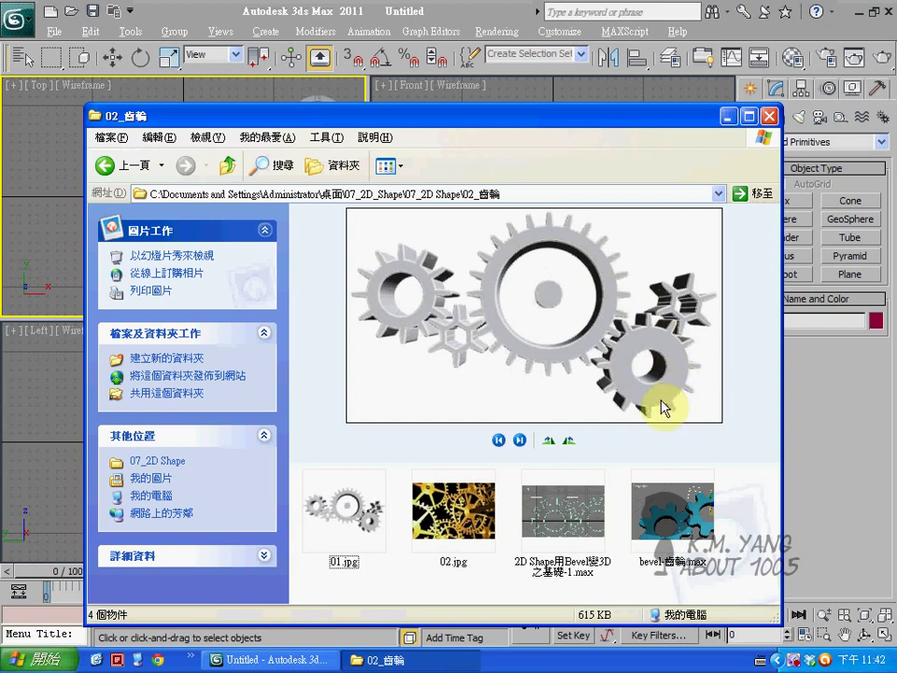
left_click(727, 116)
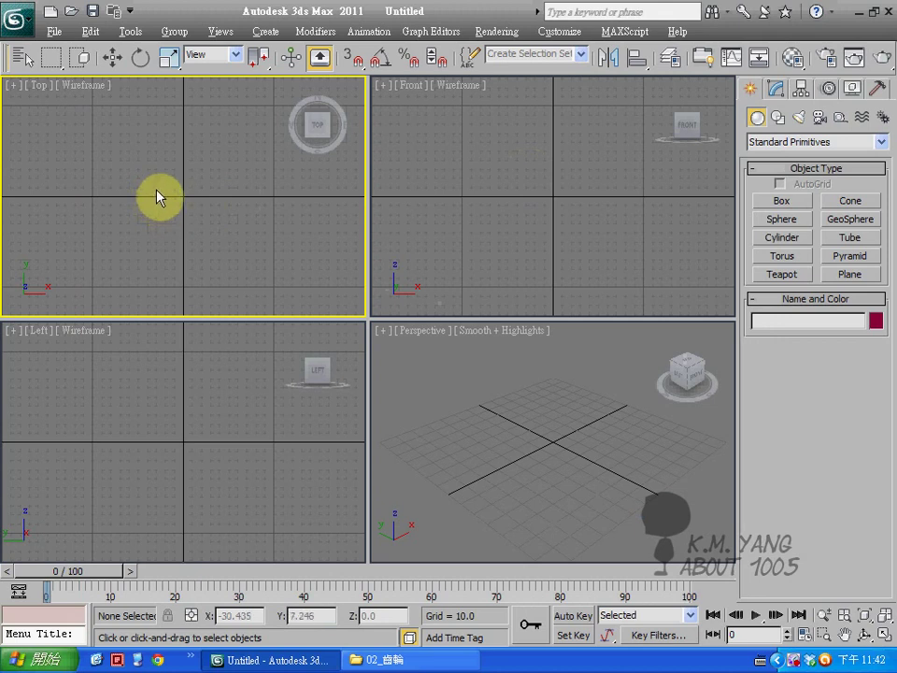
key("g")
left_click(218, 426)
key("g")
left_click(449, 271)
key("g")
left_click(475, 400)
key("g")
left_click(186, 251)
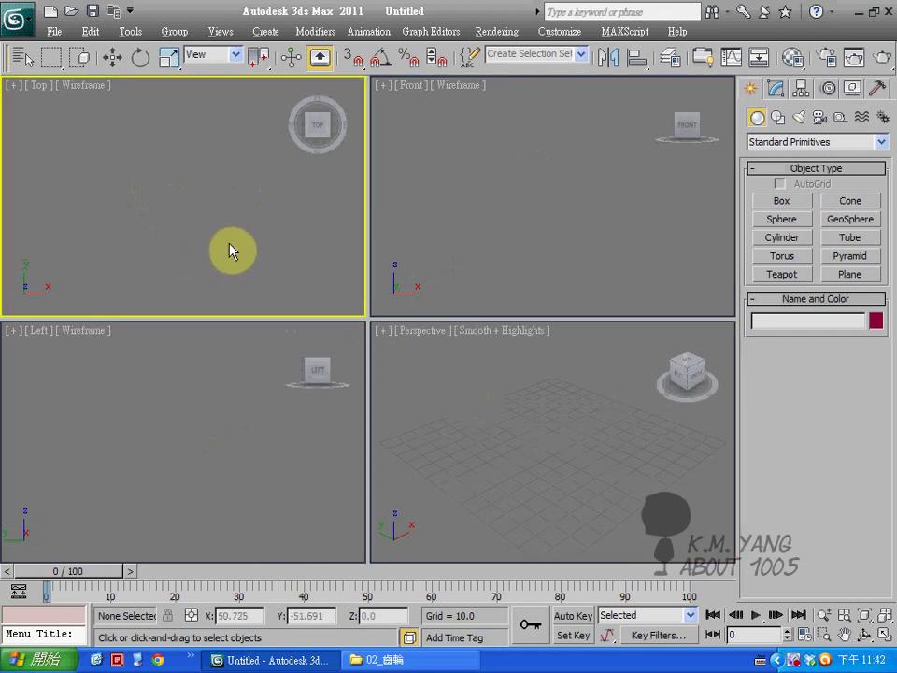
Draw a circle spline of radius about 178.8 in the Top view.
left_click(777, 120)
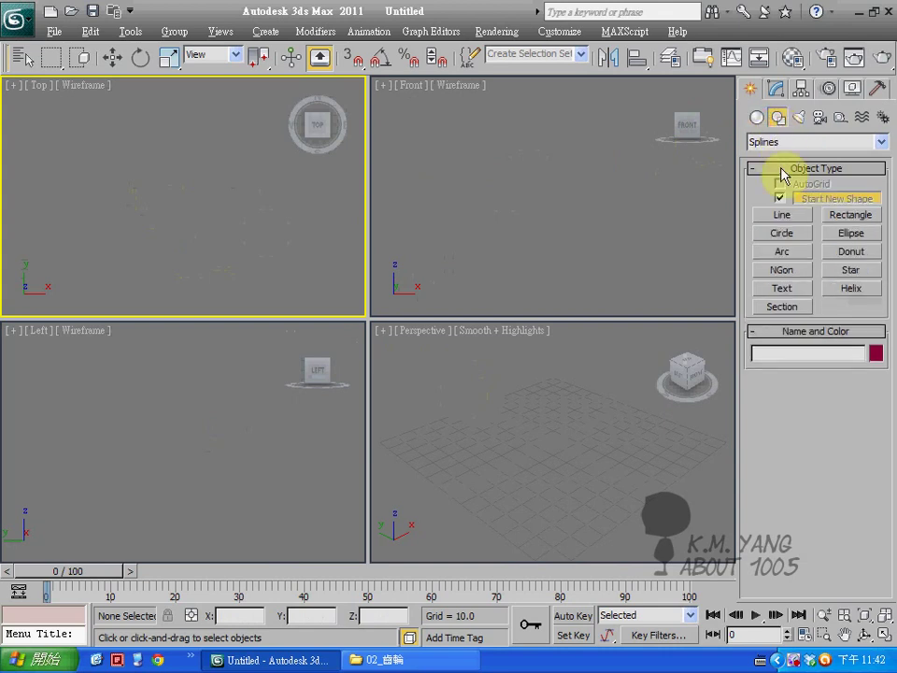
left_click(783, 235)
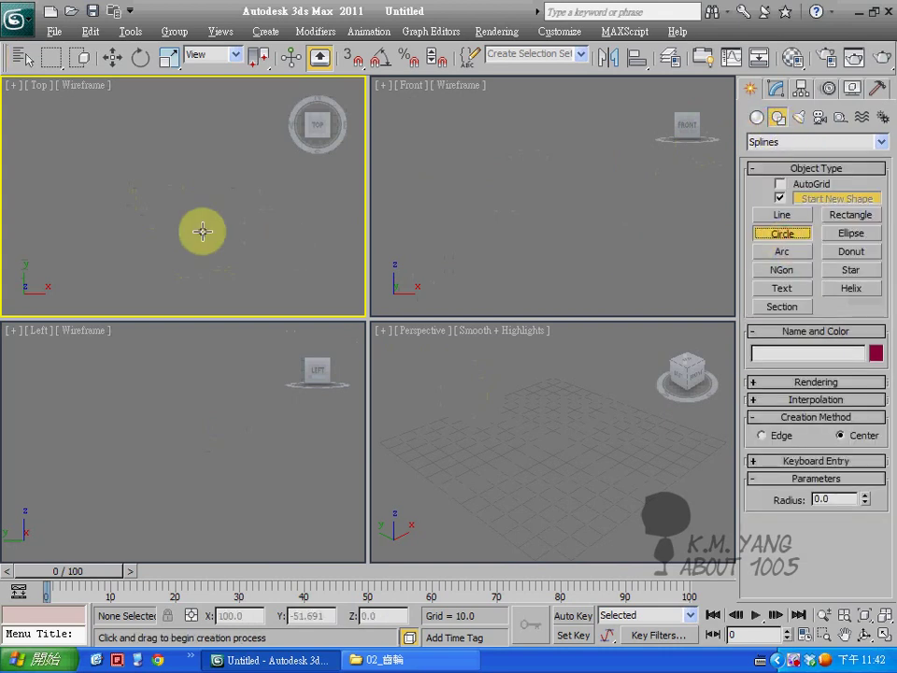
left_click_drag(170, 190, 210, 347)
left_click(865, 615)
left_click(778, 89)
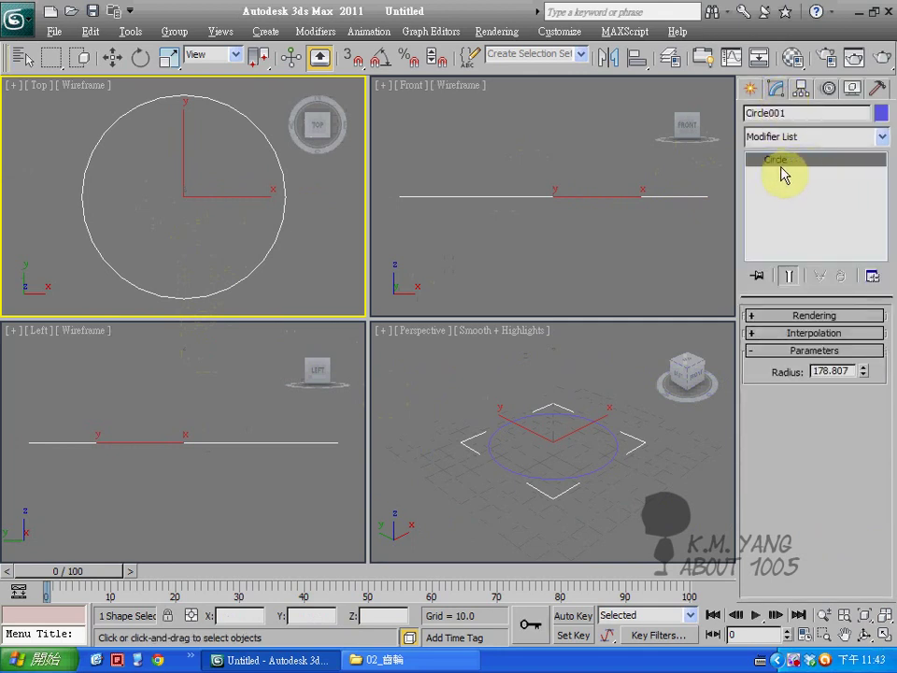
left_click(750, 89)
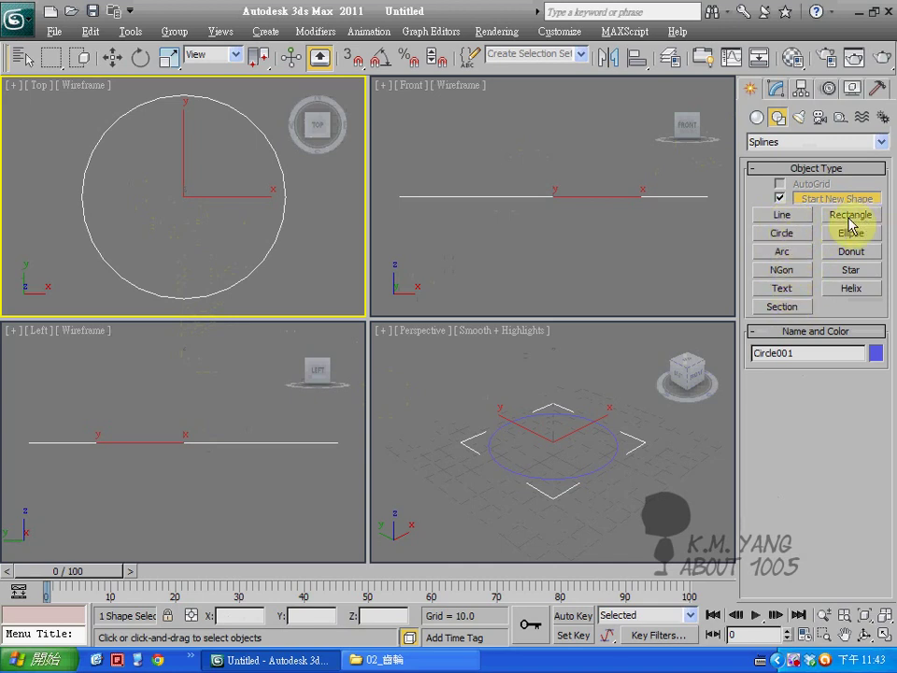
Apply an Edit Spline modifier to Circle001 and switch to its Segment sub-object level.
left_click(776, 90)
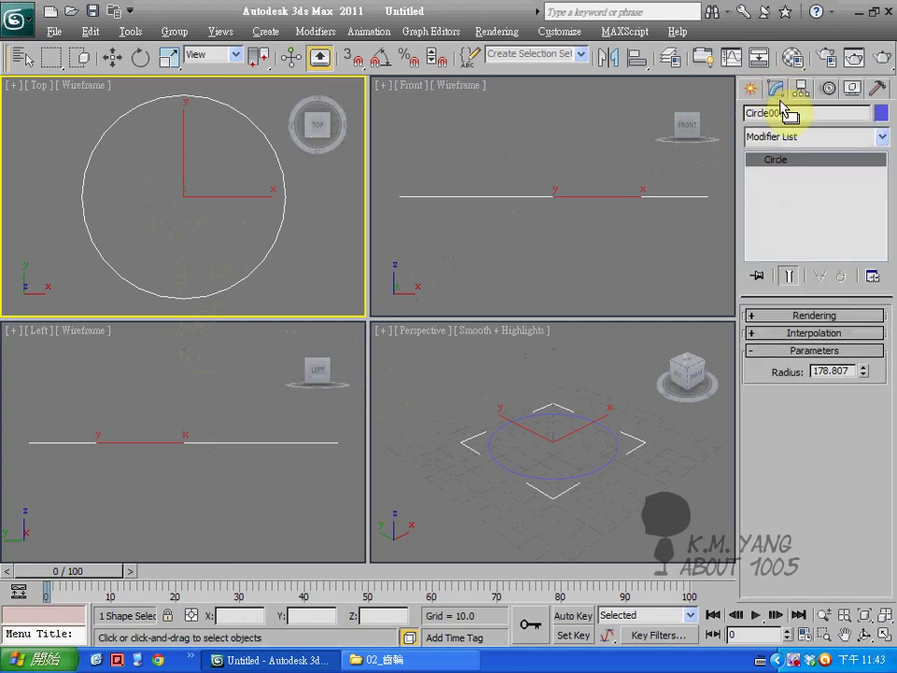
left_click(851, 138)
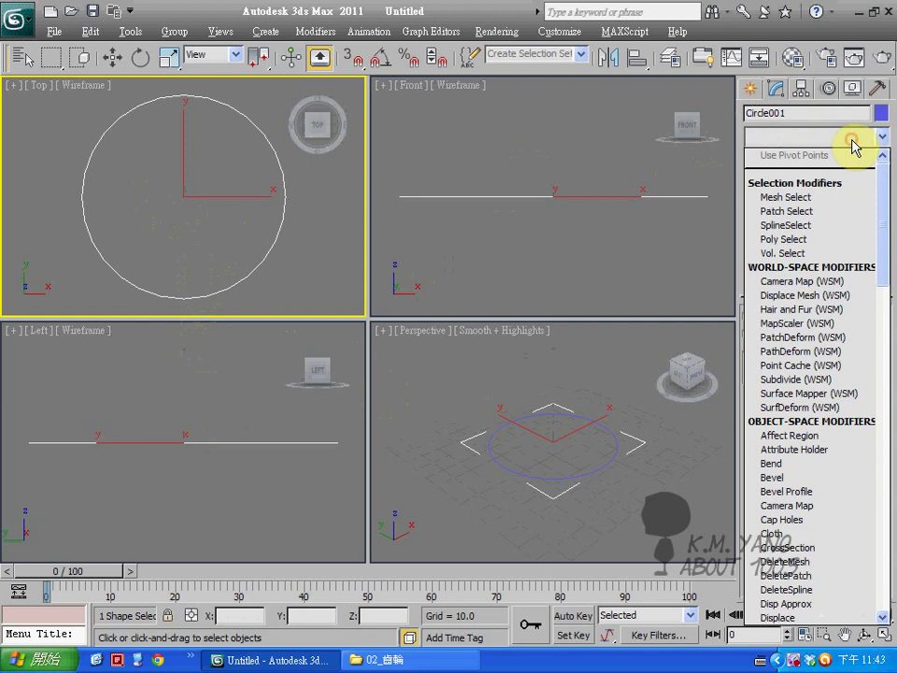
key("e")
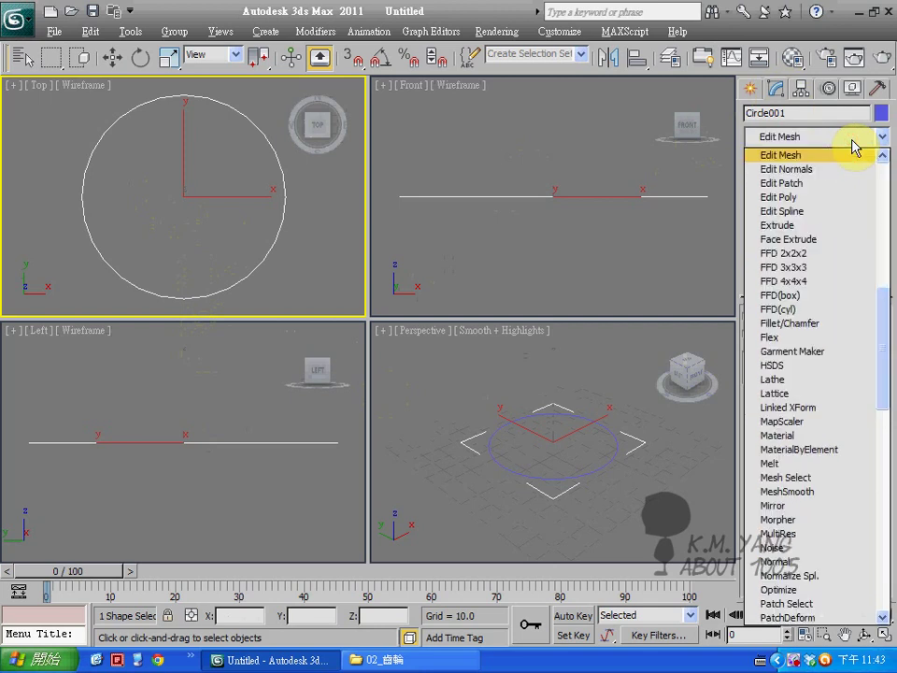
left_click(830, 210)
left_click(772, 160)
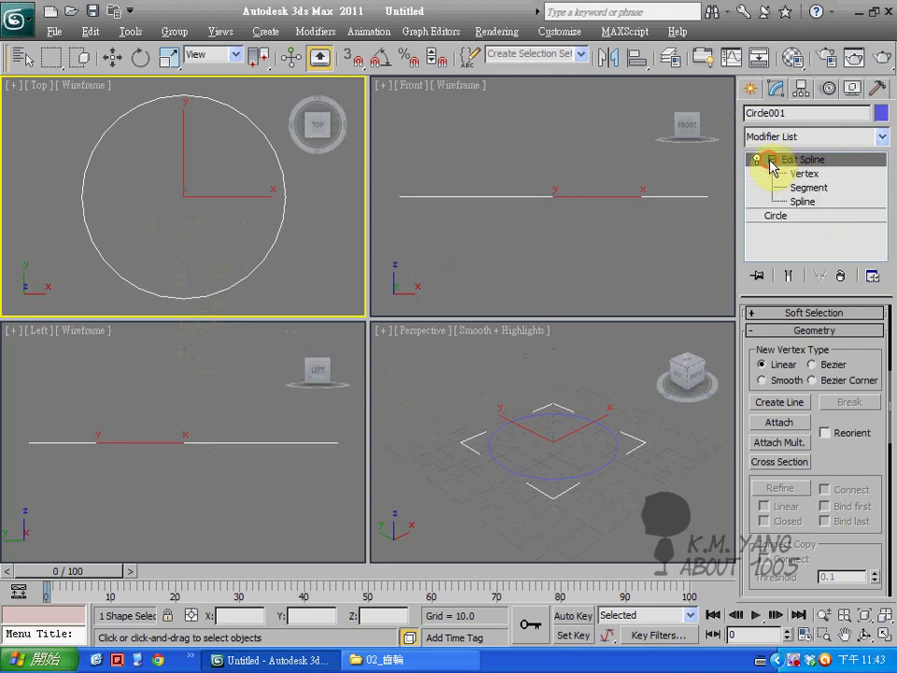
left_click(802, 174)
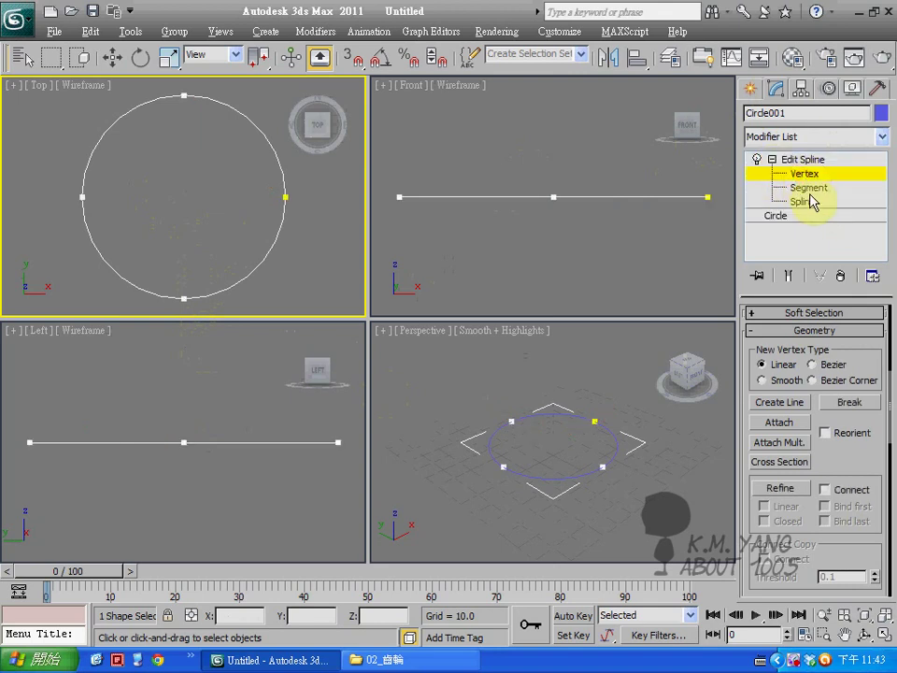
left_click(809, 189)
left_click(809, 202)
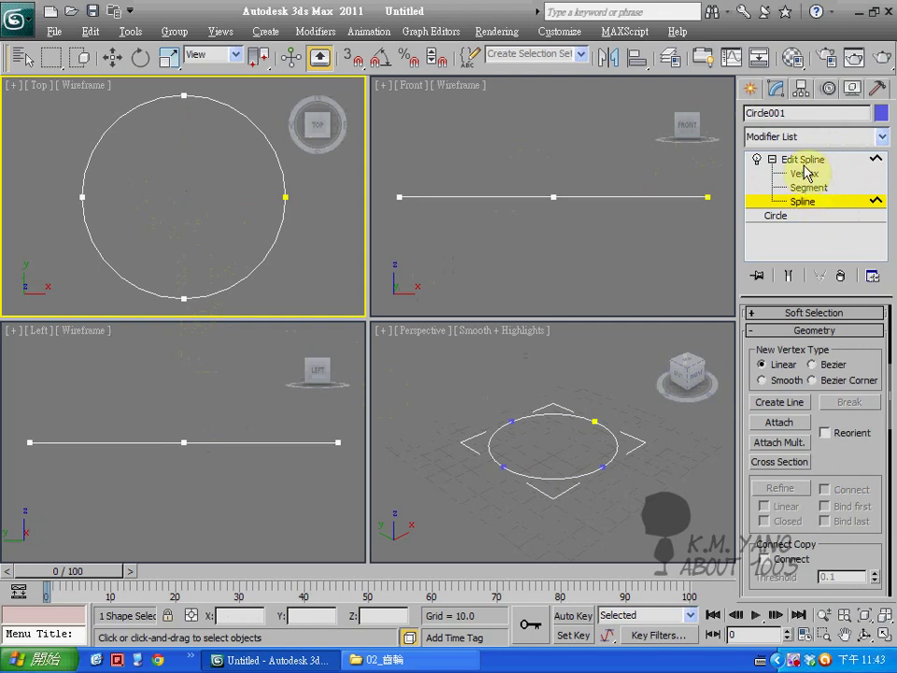
left_click(804, 164)
left_click(807, 188)
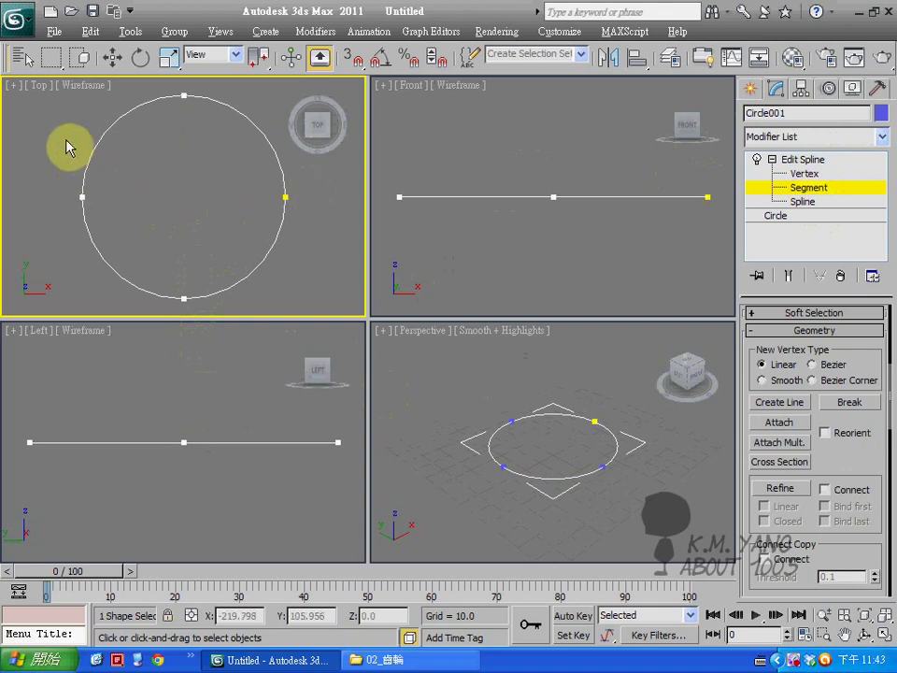
Select all of the circle's segments and try trial divisions, undoing each one.
left_click_drag(65, 147, 293, 256)
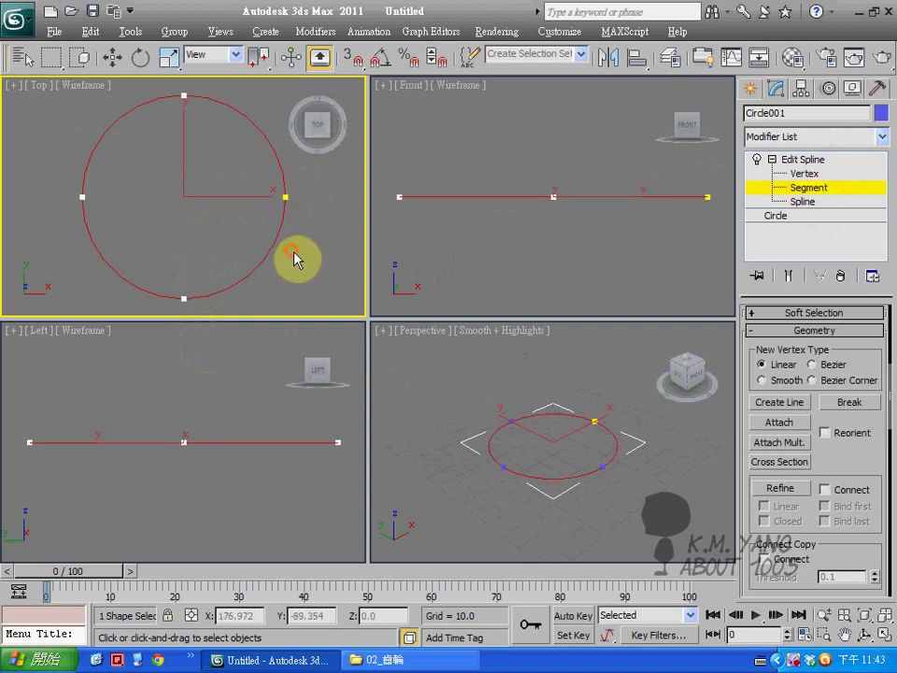
scroll(882, 439, "down", 1)
scroll(882, 407, "down", 4)
scroll(882, 407, "down", 1)
scroll(882, 406, "down", 3)
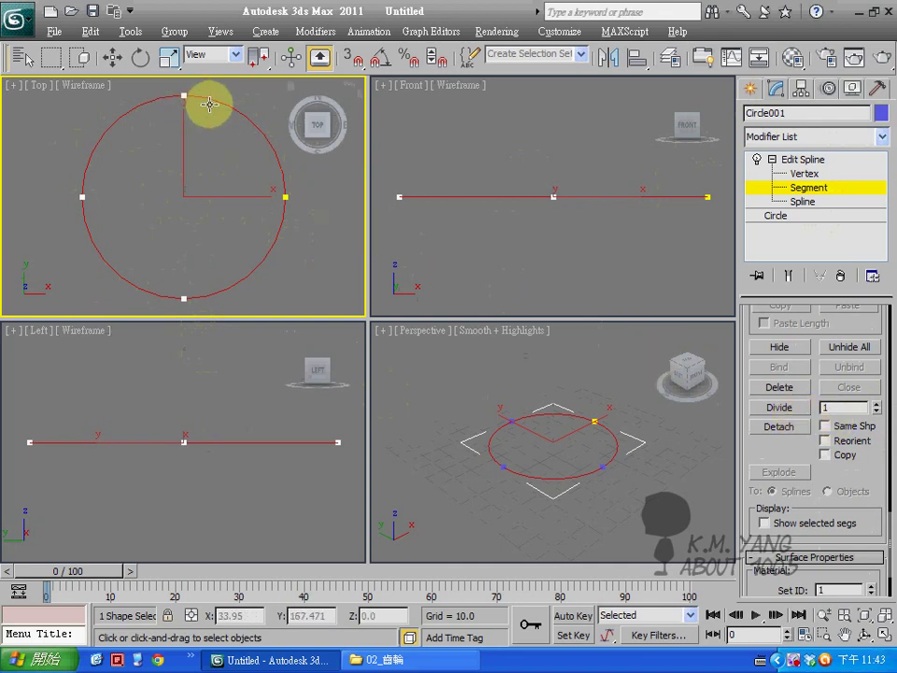
left_click(766, 409)
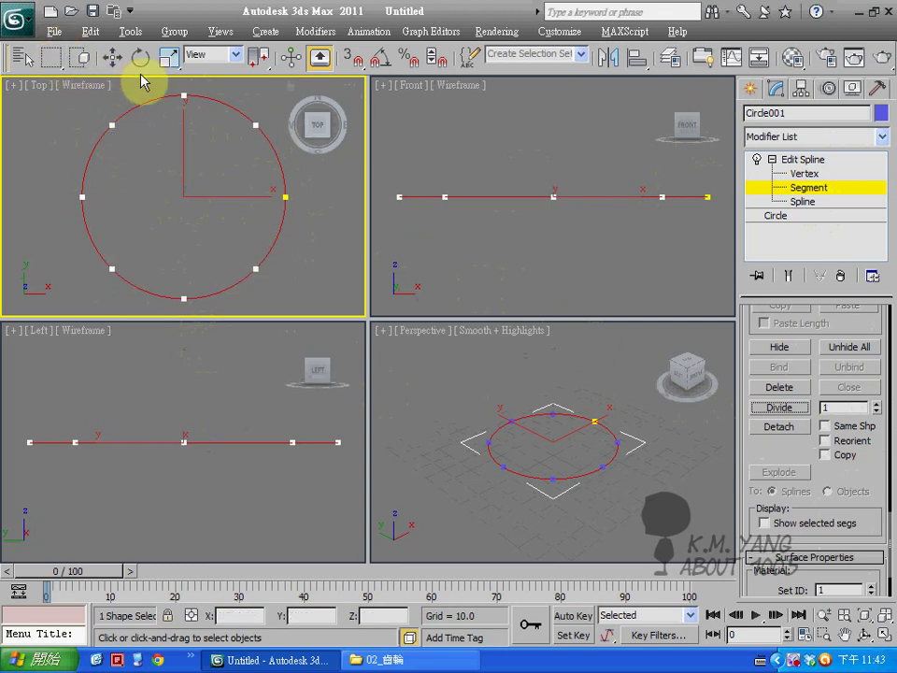
left_click_drag(220, 65, 449, 60)
left_click(23, 67)
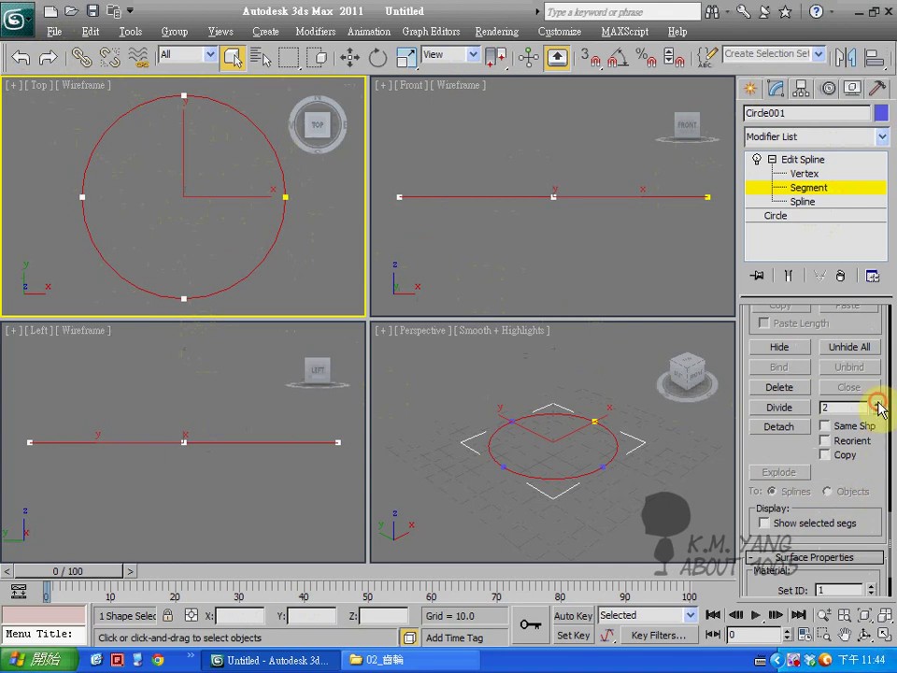
left_click(779, 407)
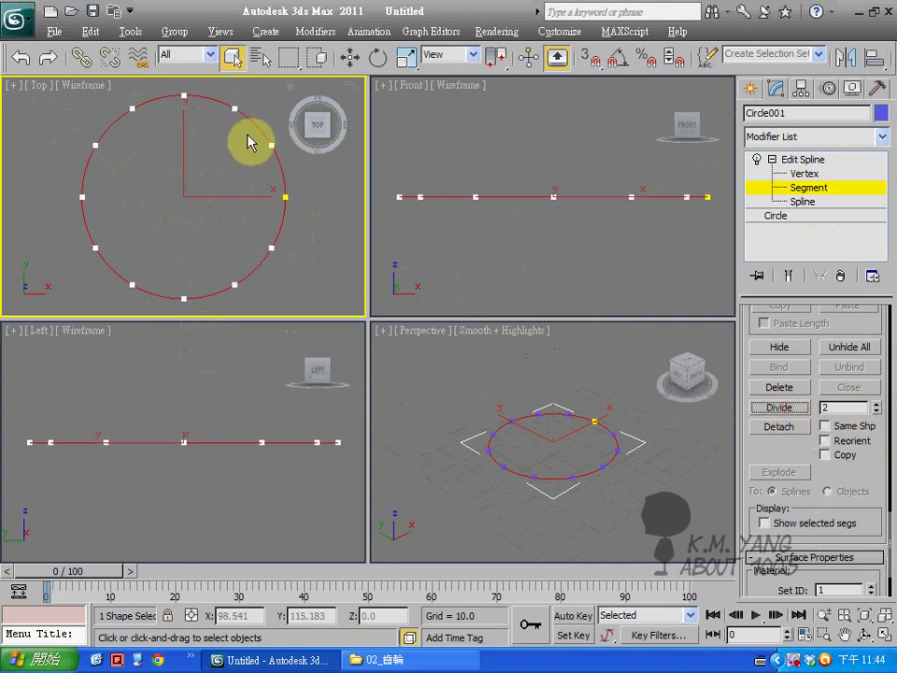
left_click(20, 61)
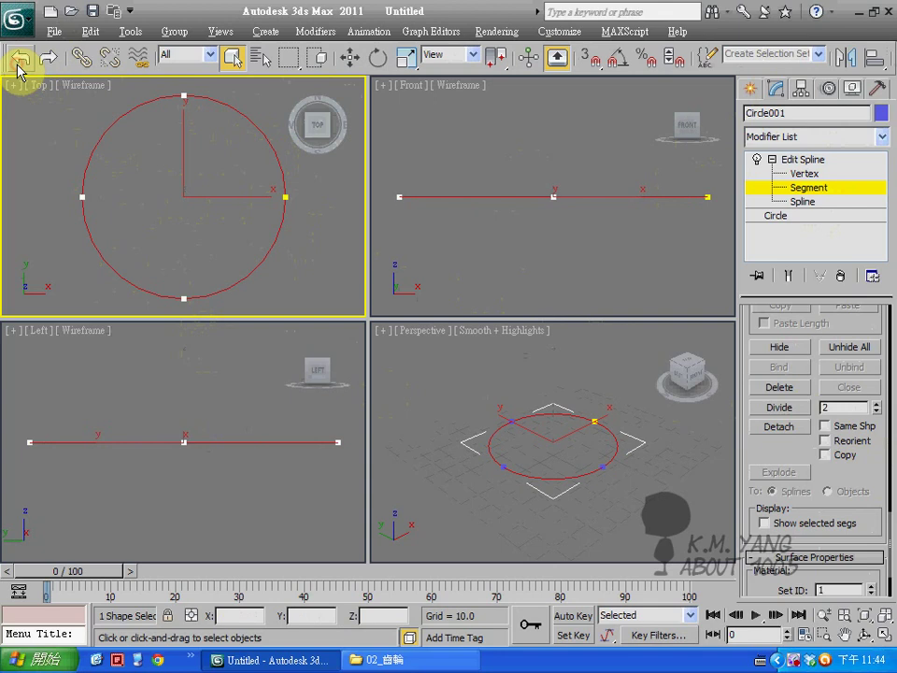
Divide each segment with 6 new vertices and switch to the Vertex level.
double_click(846, 407)
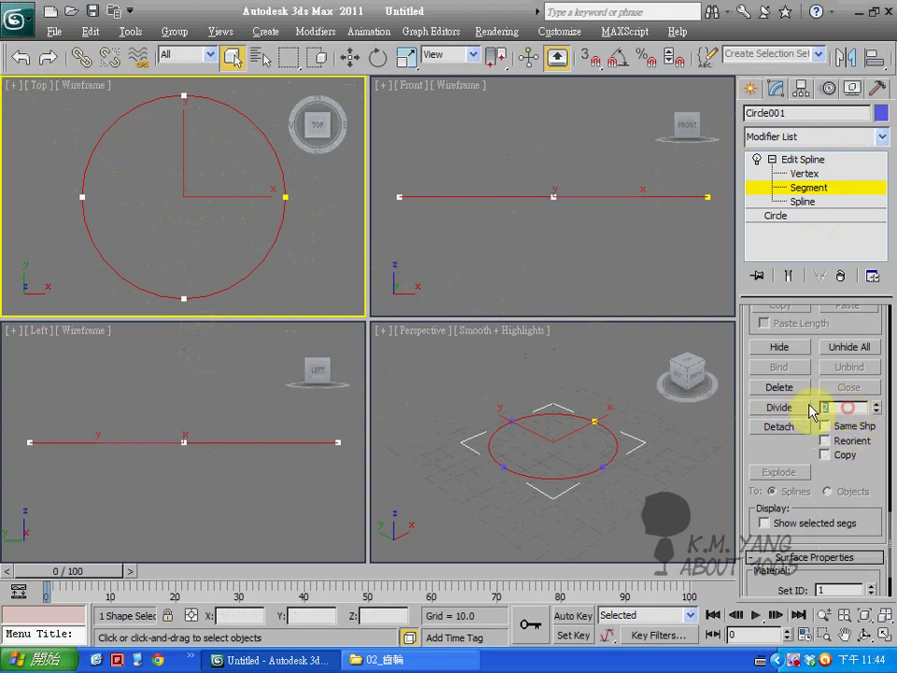
type("6")
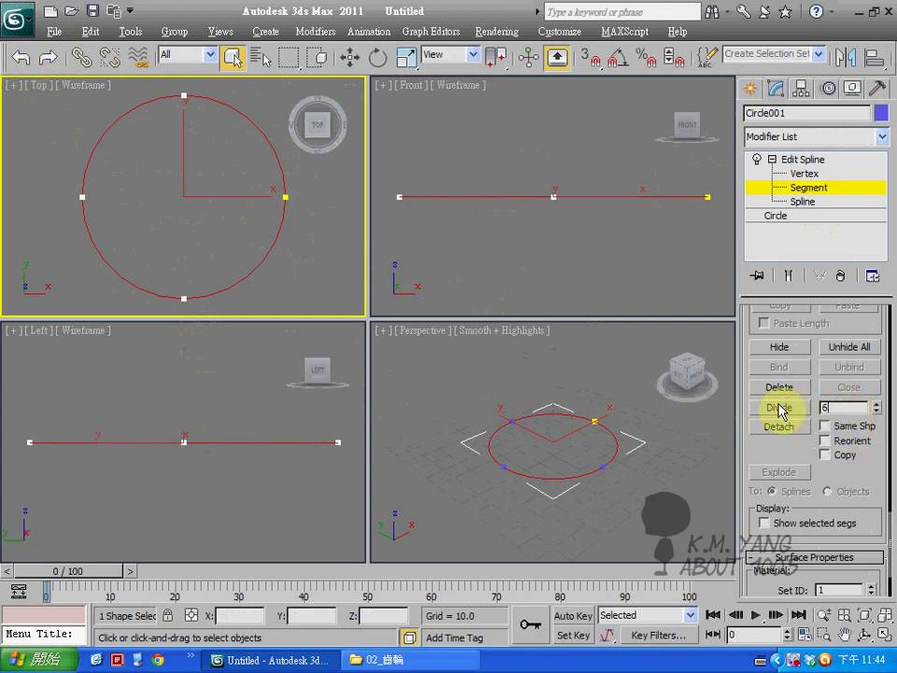
left_click(779, 407)
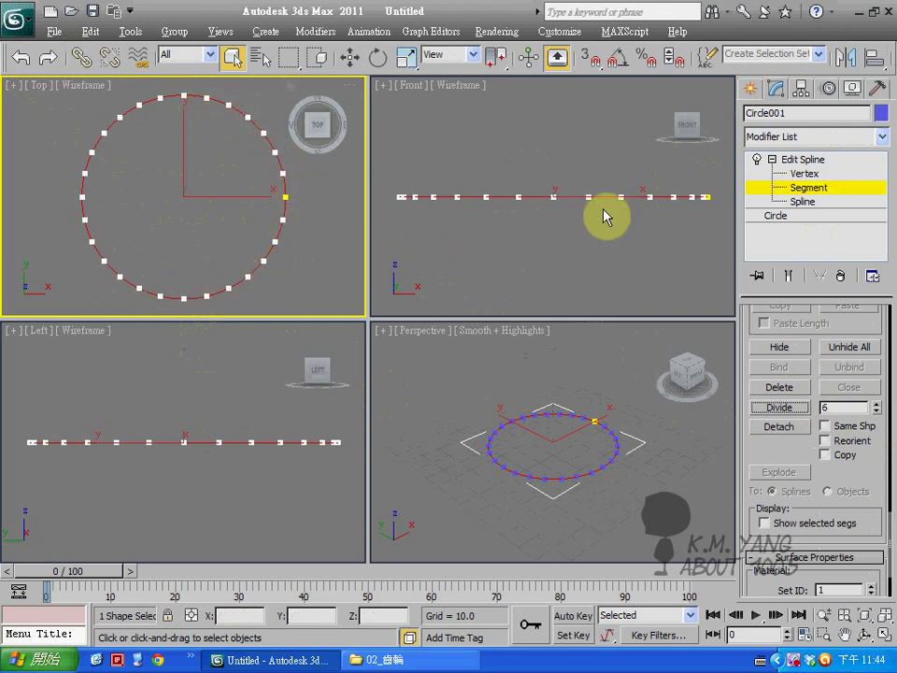
left_click(809, 174)
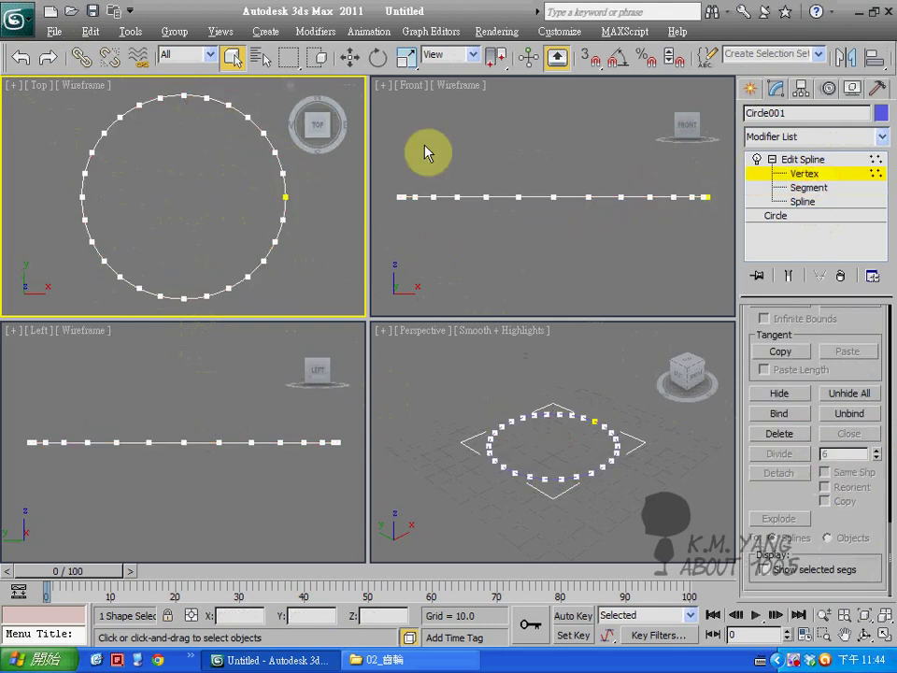
Select alternating vertex groups around the circle, from the top round to the upper left.
left_click(207, 97)
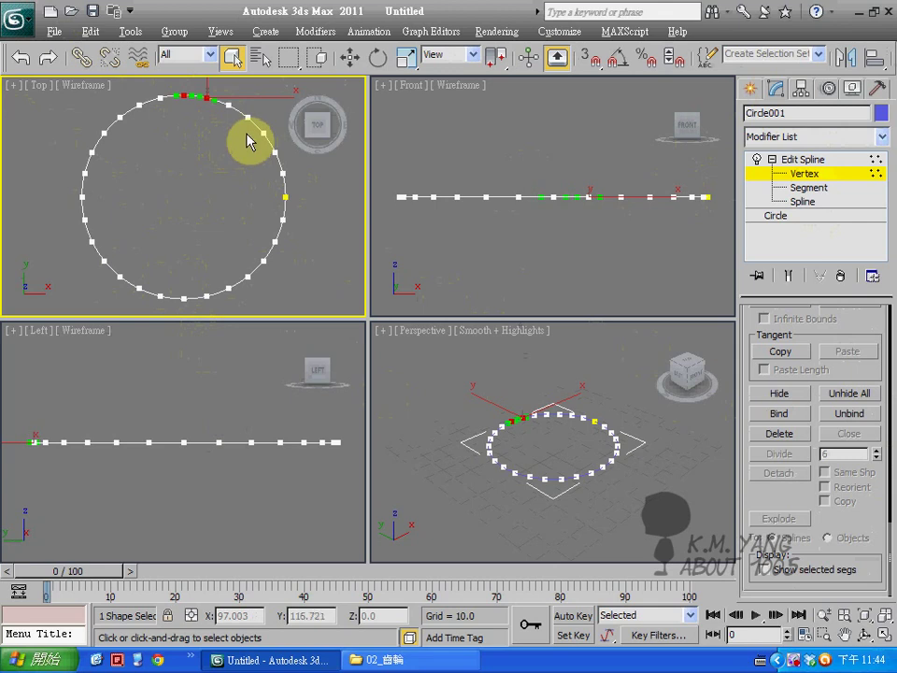
left_click_drag(241, 127, 284, 167, "ctrl")
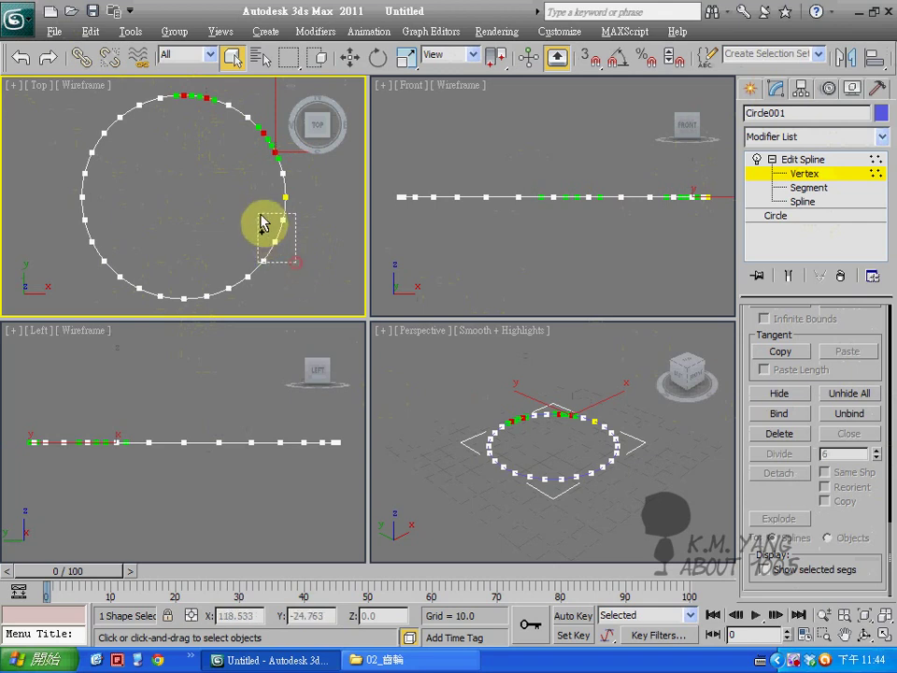
left_click_drag(261, 213, 287, 264, "ctrl")
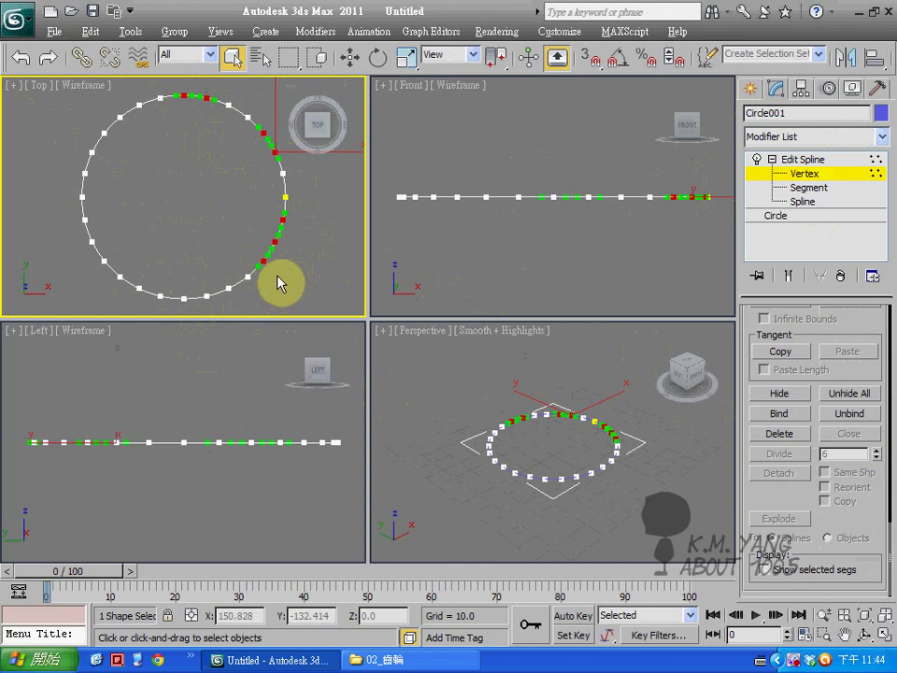
left_click_drag(277, 277, 247, 262)
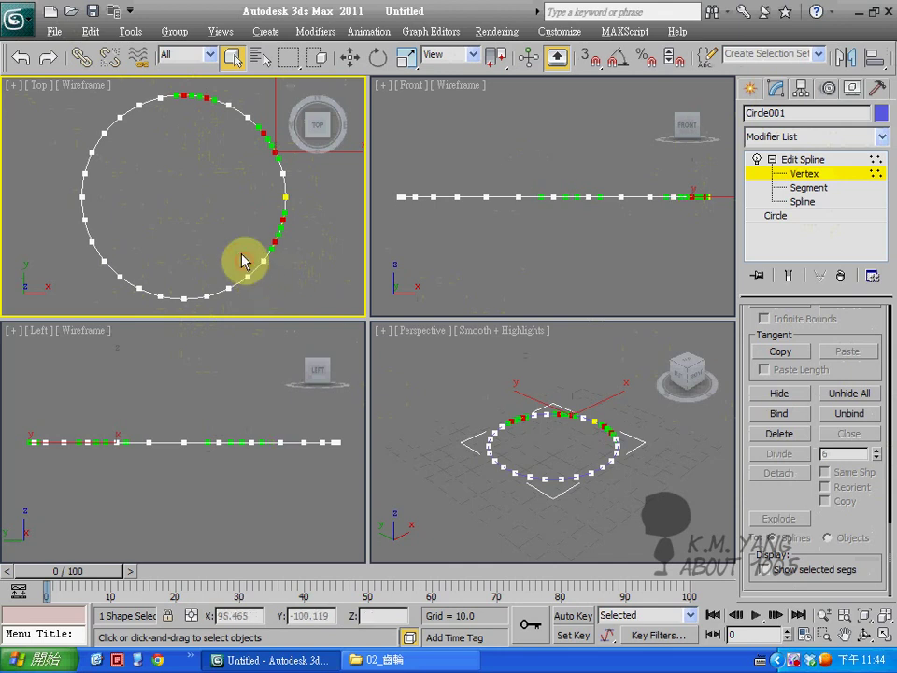
left_click_drag(193, 267, 233, 311)
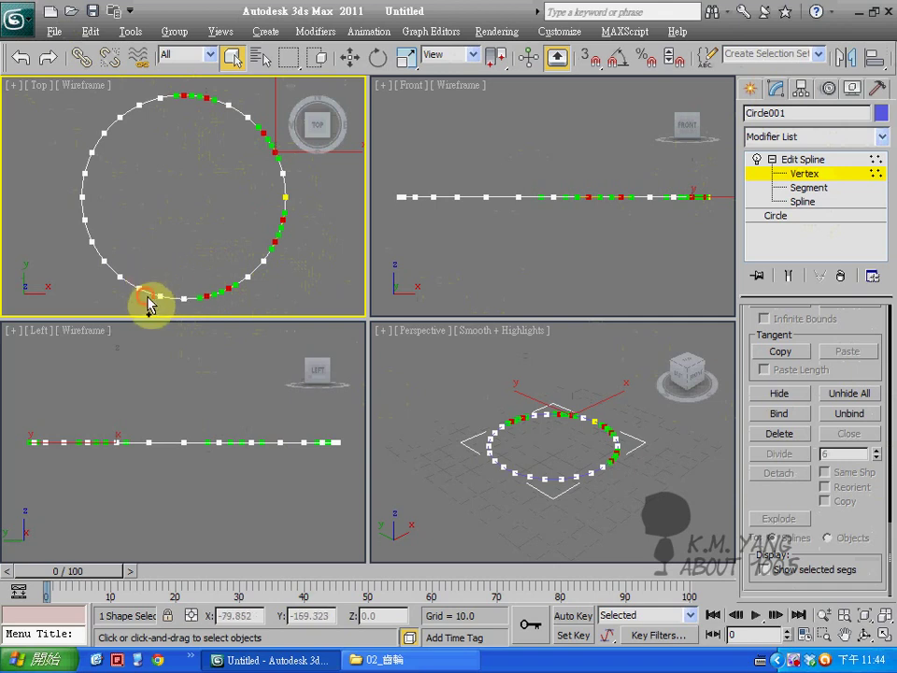
left_click_drag(146, 304, 107, 270, "ctrl")
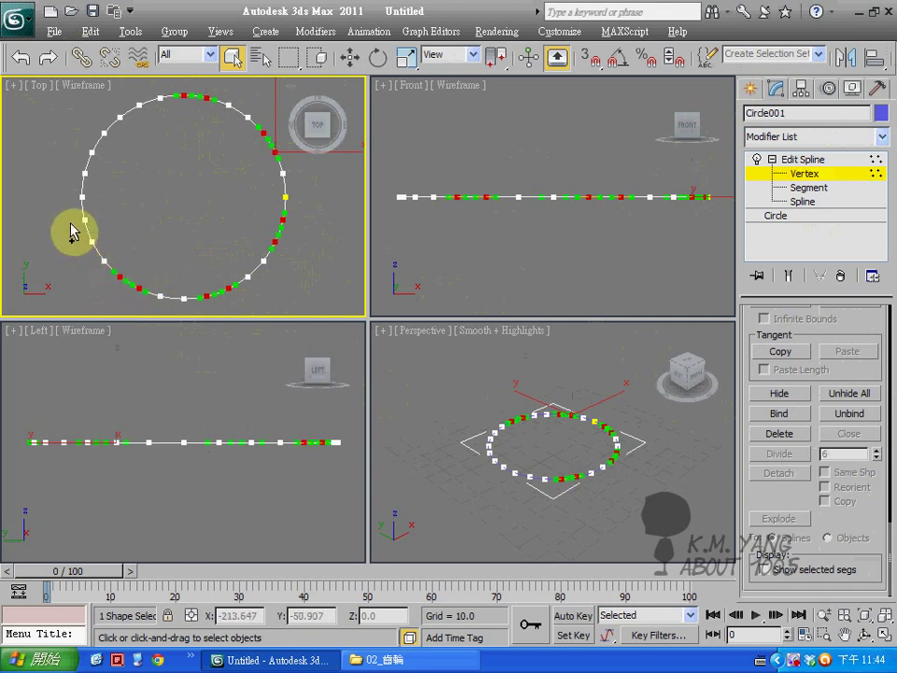
left_click_drag(72, 191, 98, 224, "ctrl")
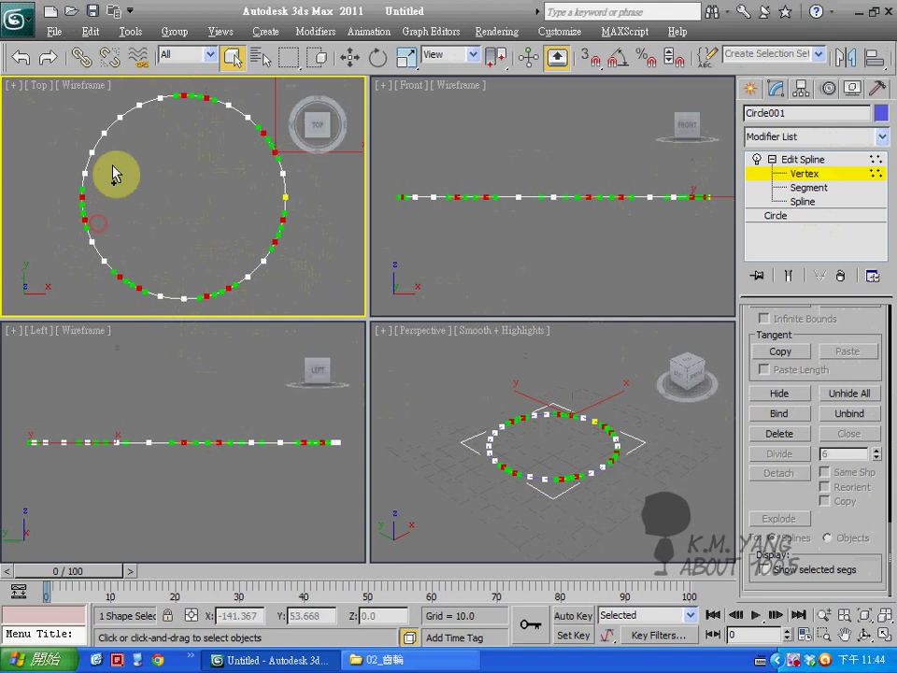
left_click_drag(82, 91, 138, 133, "ctrl")
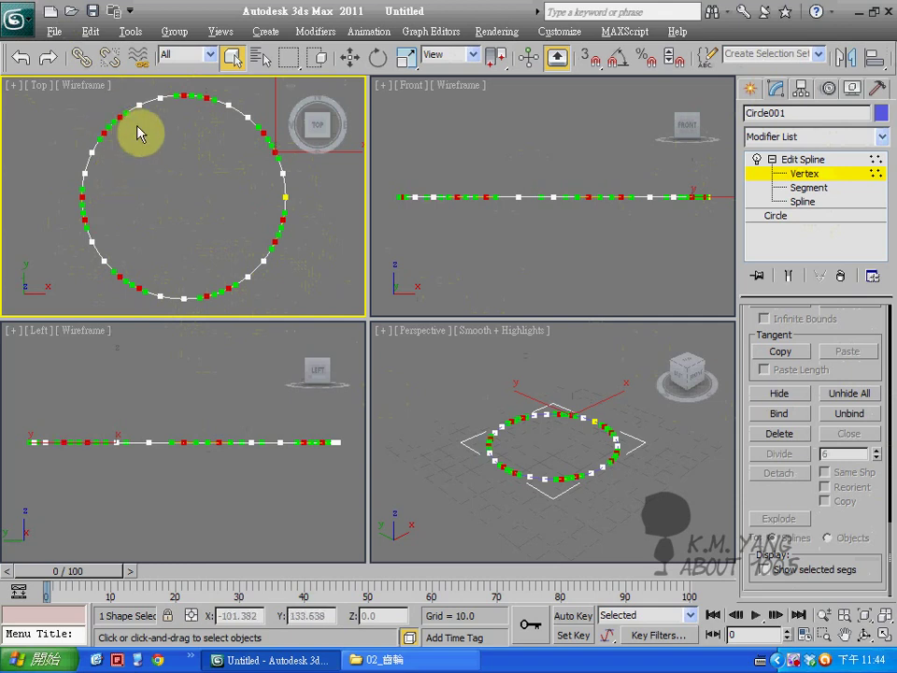
middle_click_drag(173, 184, 164, 170)
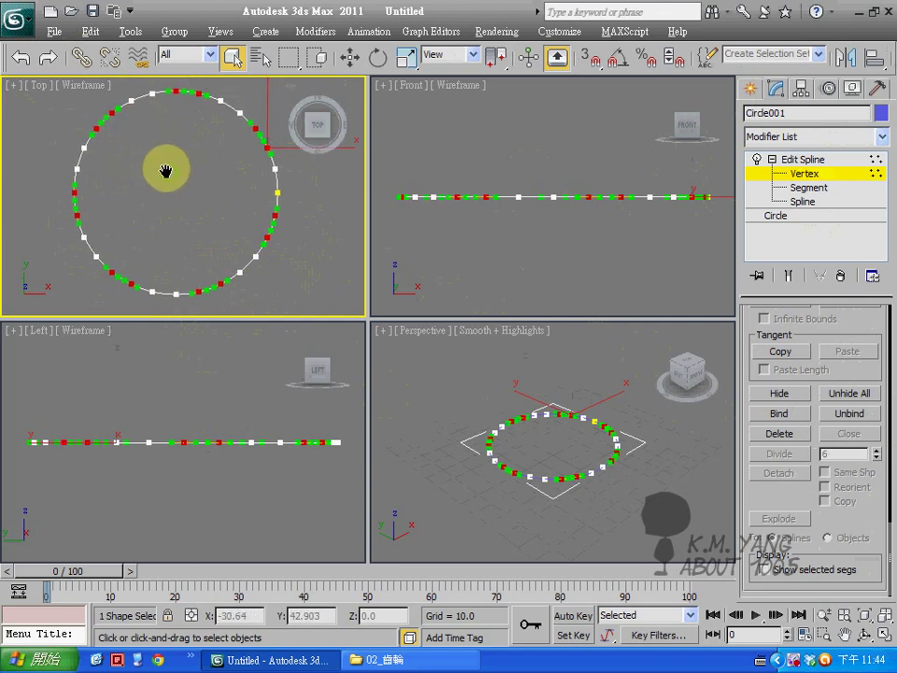
Try shrinking the selected vertices to 80% with Select and Uniform Scale, then undo.
scroll(166, 174, "down", 2)
scroll(164, 174, "up", 4)
scroll(161, 174, "down", 4)
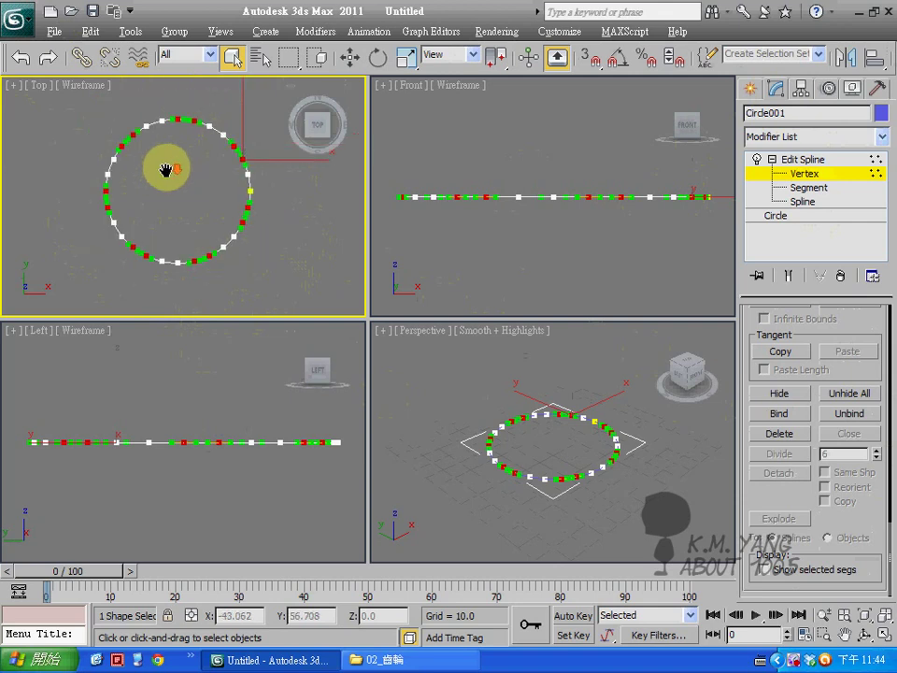
left_click(406, 61)
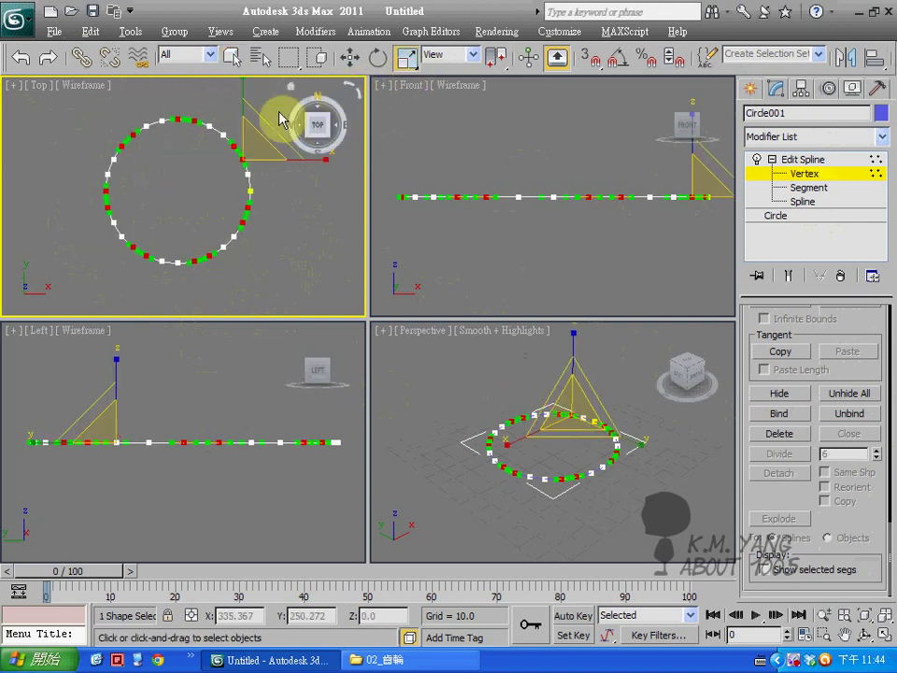
scroll(224, 166, "down", 2)
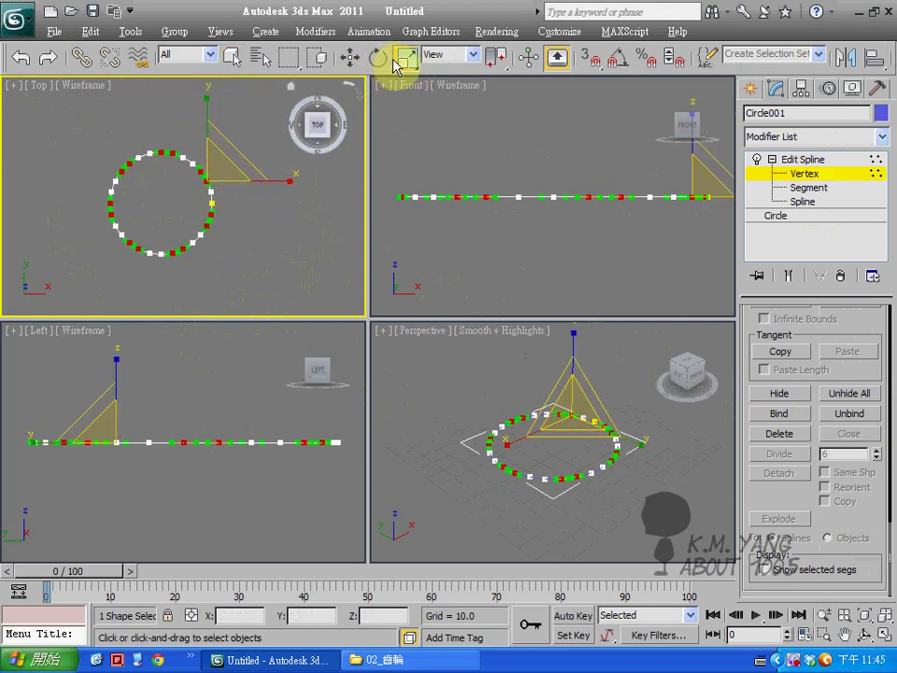
mouse_move(226, 154)
left_mouse_down()
mouse_move(217, 173)
mouse_move(236, 137)
left_mouse_up()
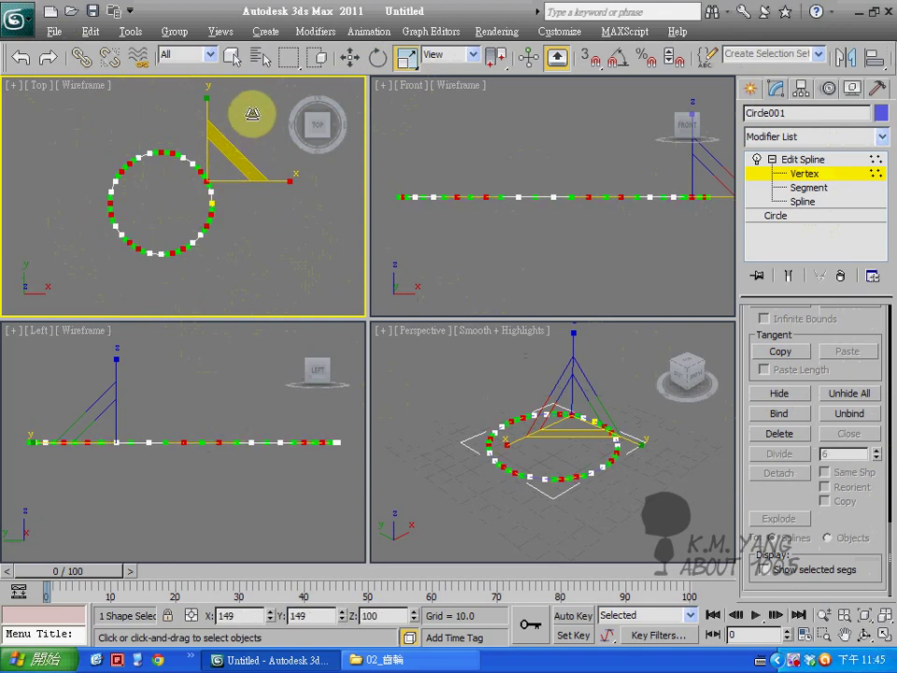
left_click(31, 68)
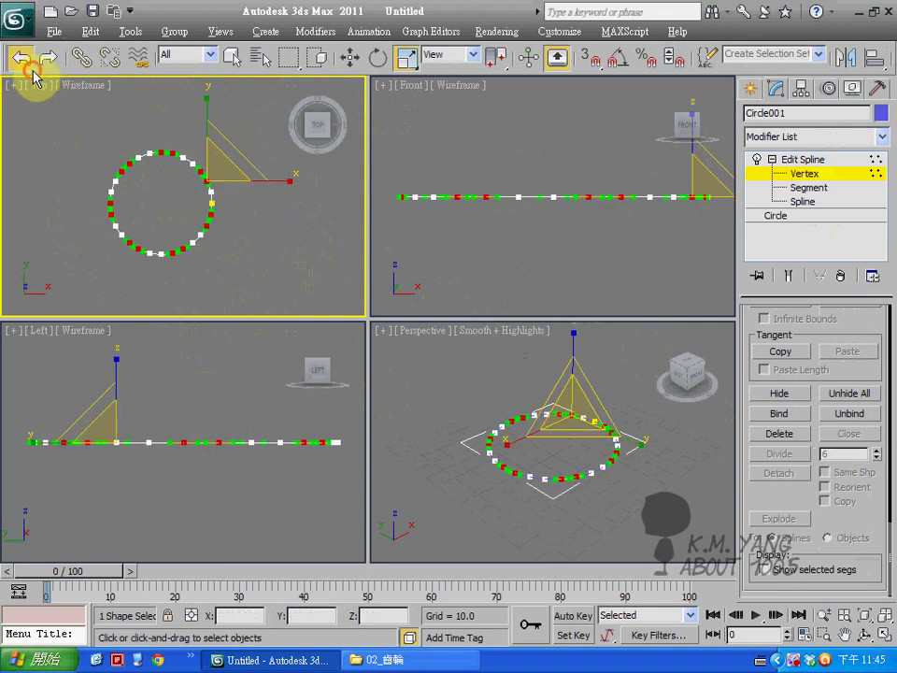
Use Transform Coordinate Center and scale the selected vertices inward to about 67%.
left_click(498, 64)
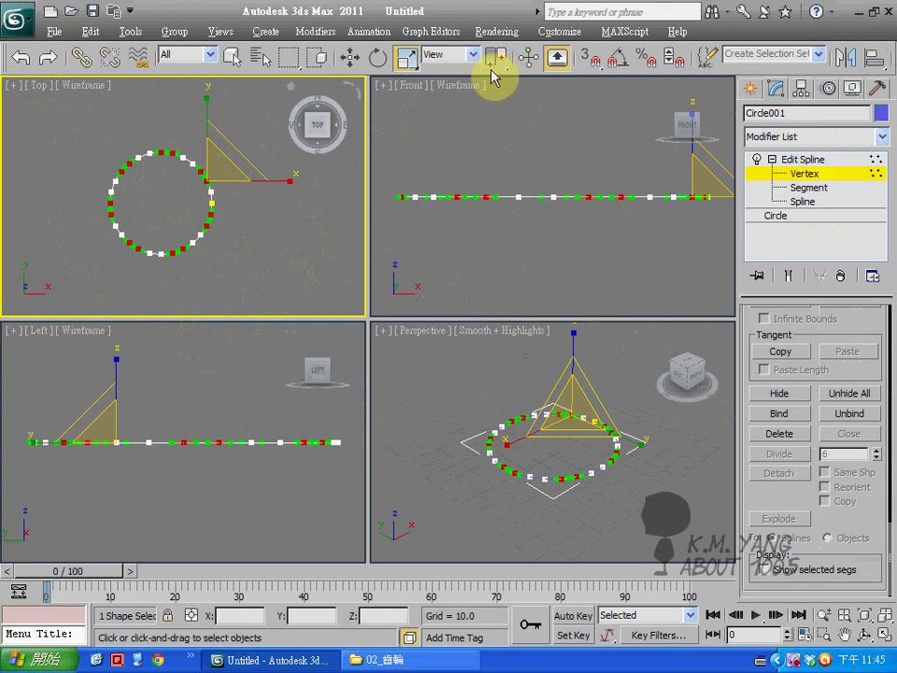
left_click(112, 198)
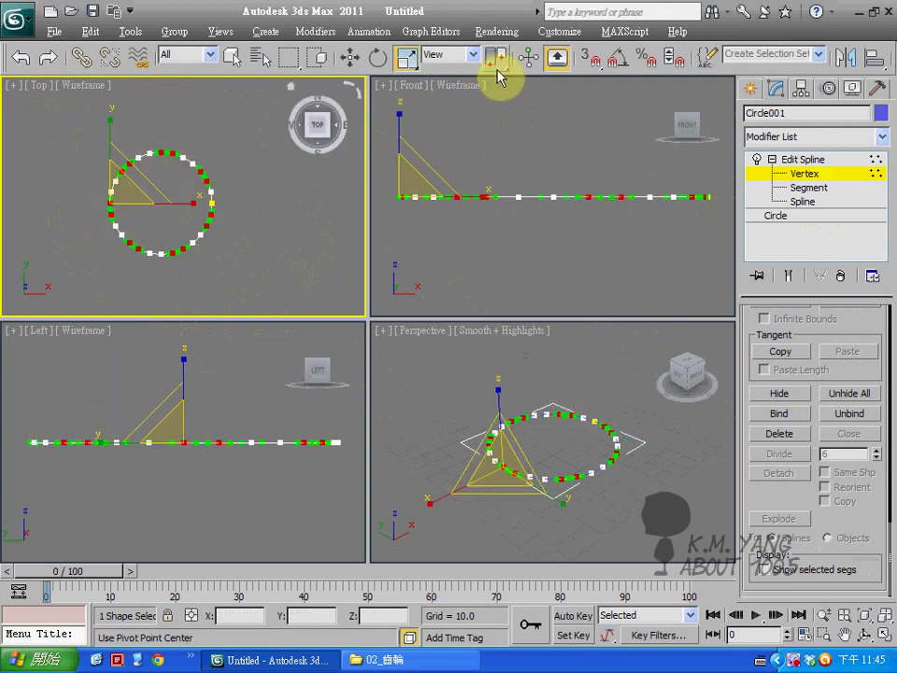
left_click(495, 67)
left_click_drag(496, 73, 493, 126)
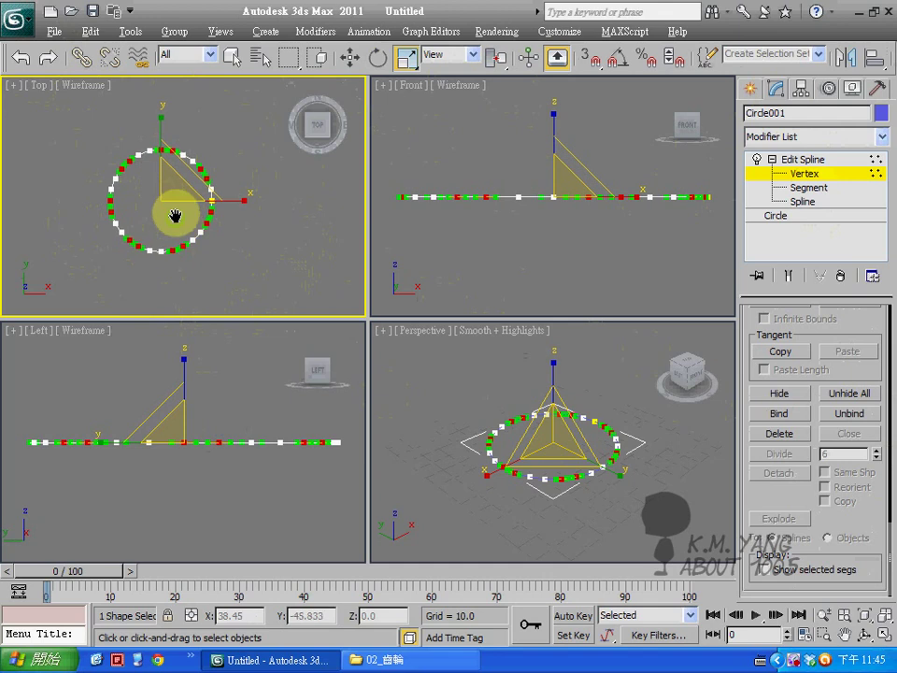
left_click_drag(178, 216, 180, 221)
left_click_drag(174, 180, 155, 215)
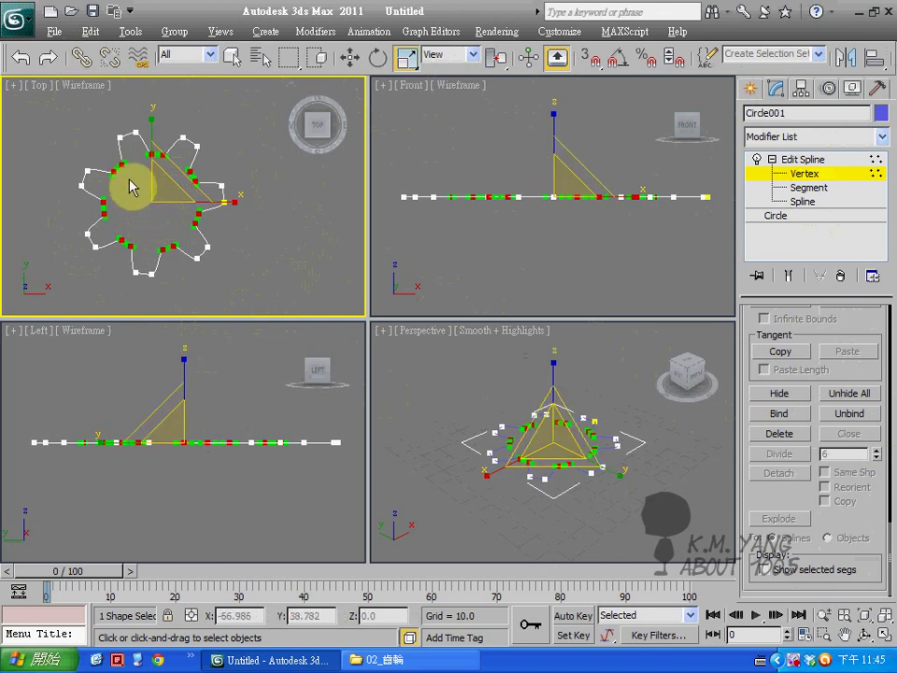
Convert all of the gear outline's vertices to Corner type, then deselect them.
left_click(271, 245)
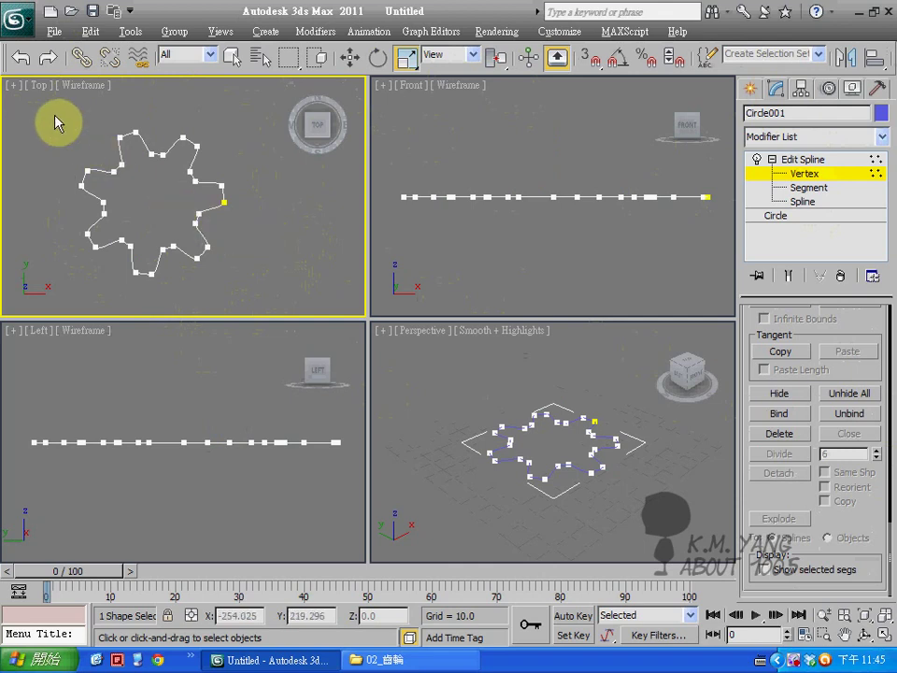
mouse_move(53, 111)
left_mouse_down()
mouse_move(262, 296)
mouse_move(254, 278)
left_mouse_up()
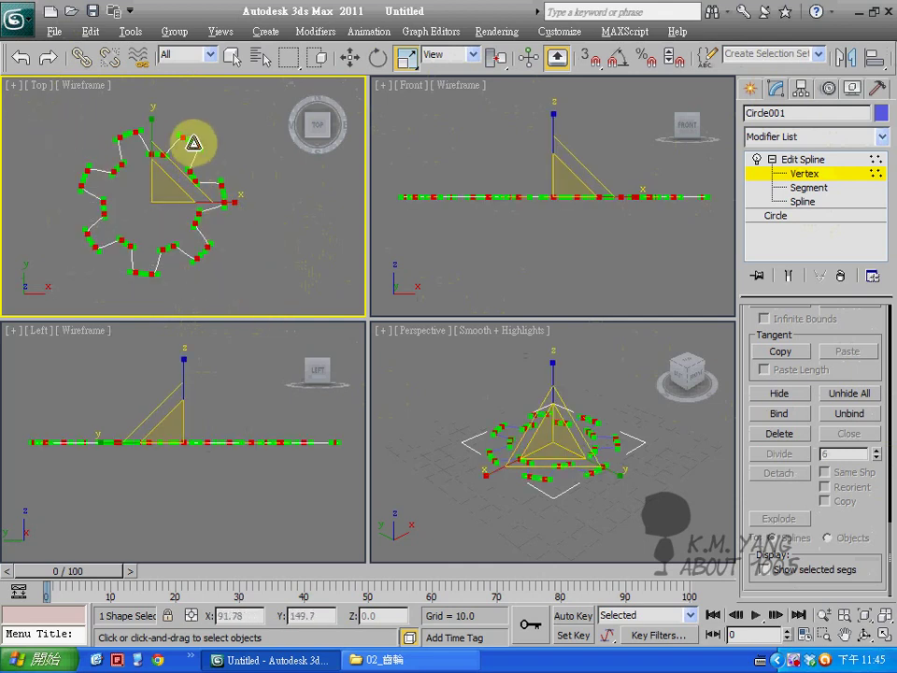
right_click(195, 219)
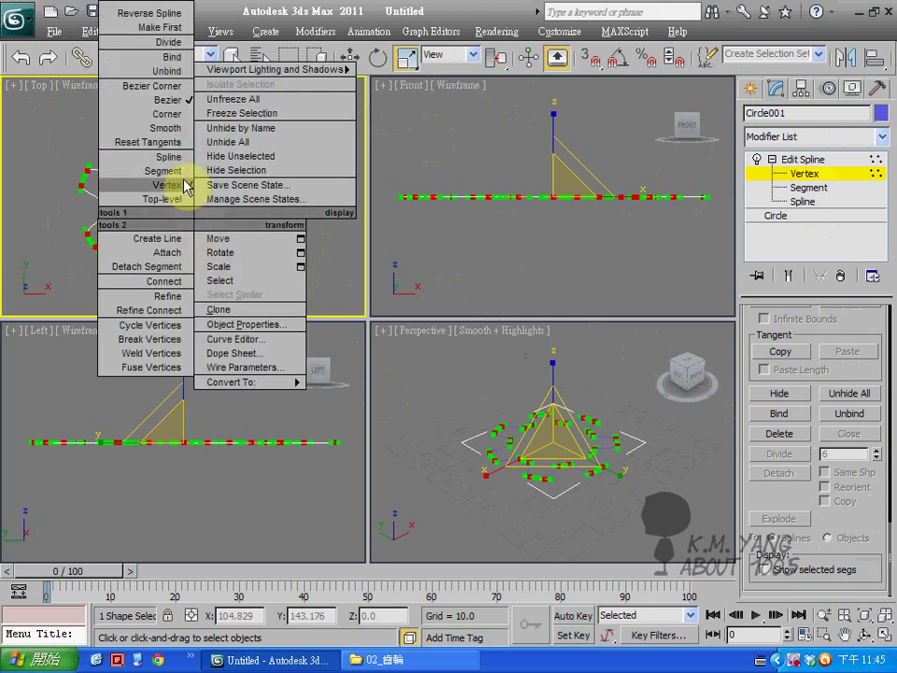
left_click(168, 114)
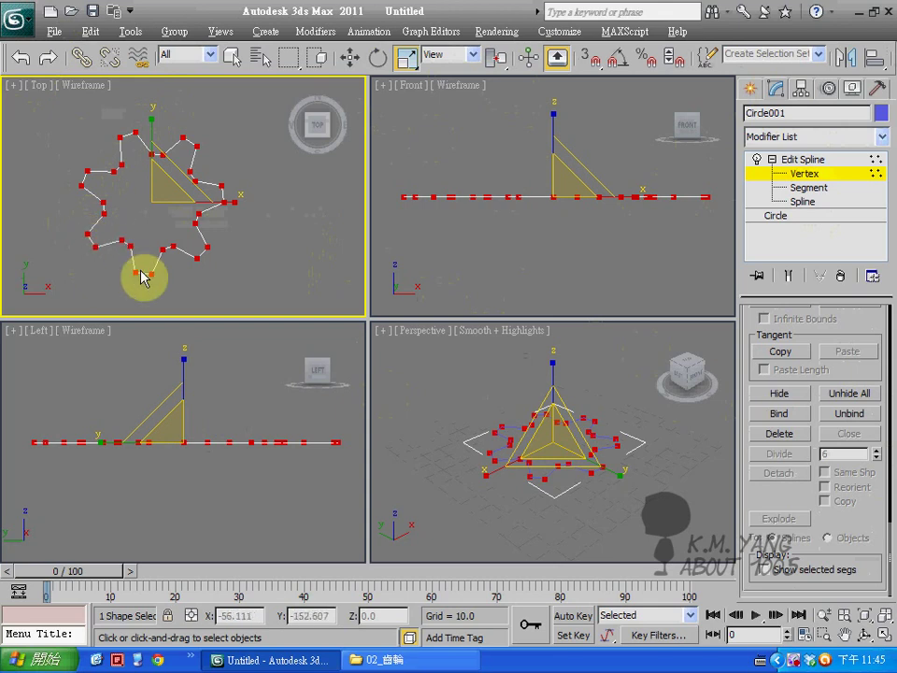
left_click(297, 224)
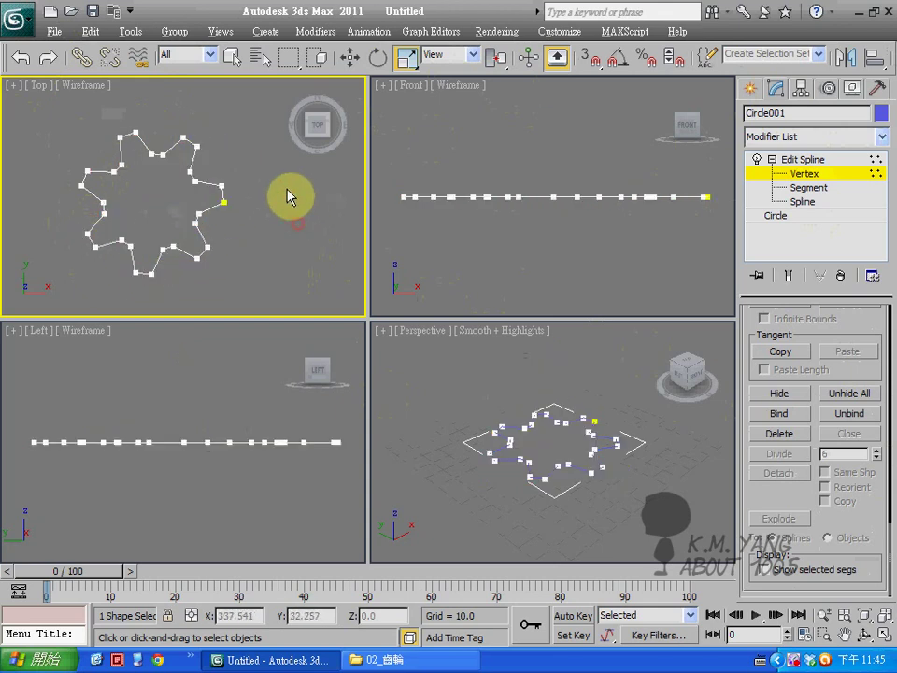
Exit vertex editing, deselect the gear, and maximize the Top viewport.
left_click(819, 162)
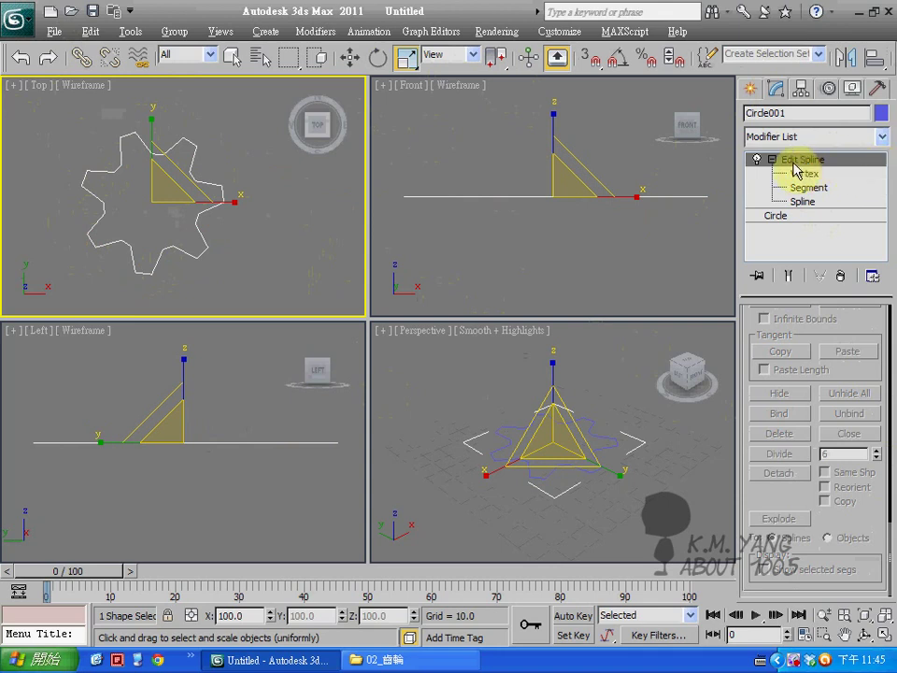
left_click(772, 161)
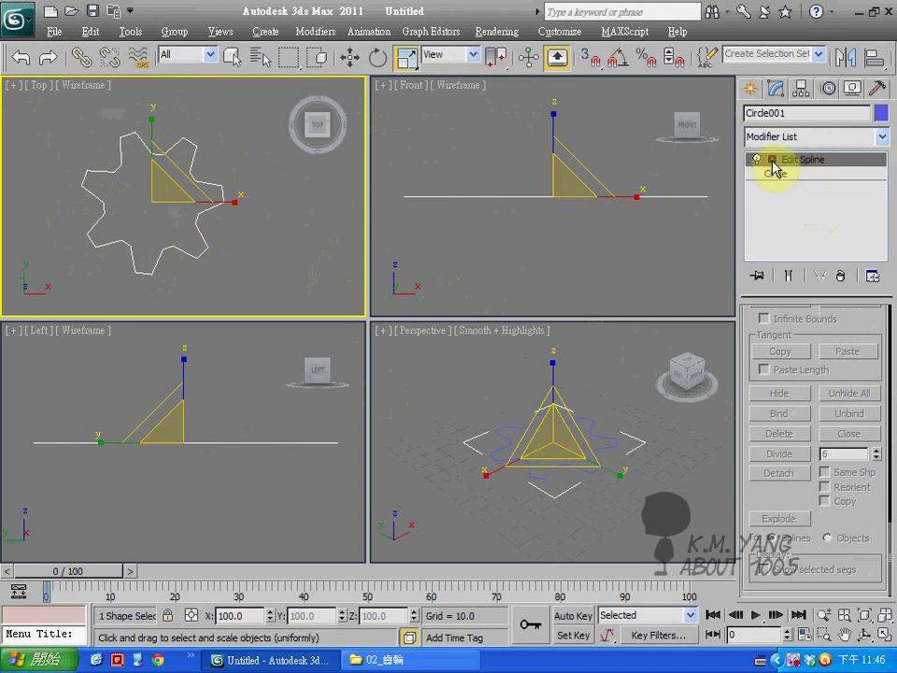
left_click(306, 266)
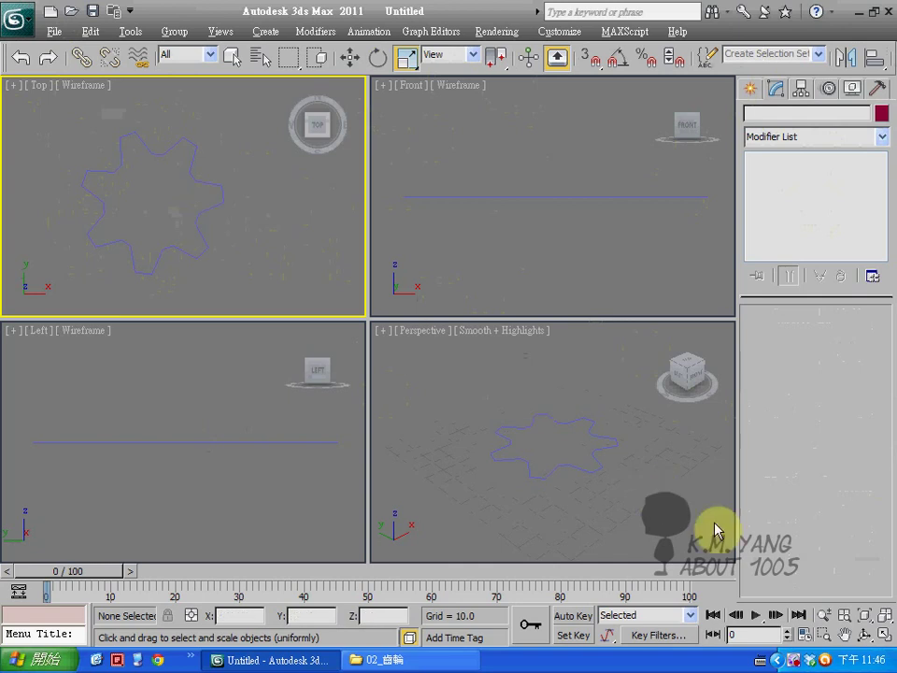
left_click(884, 615)
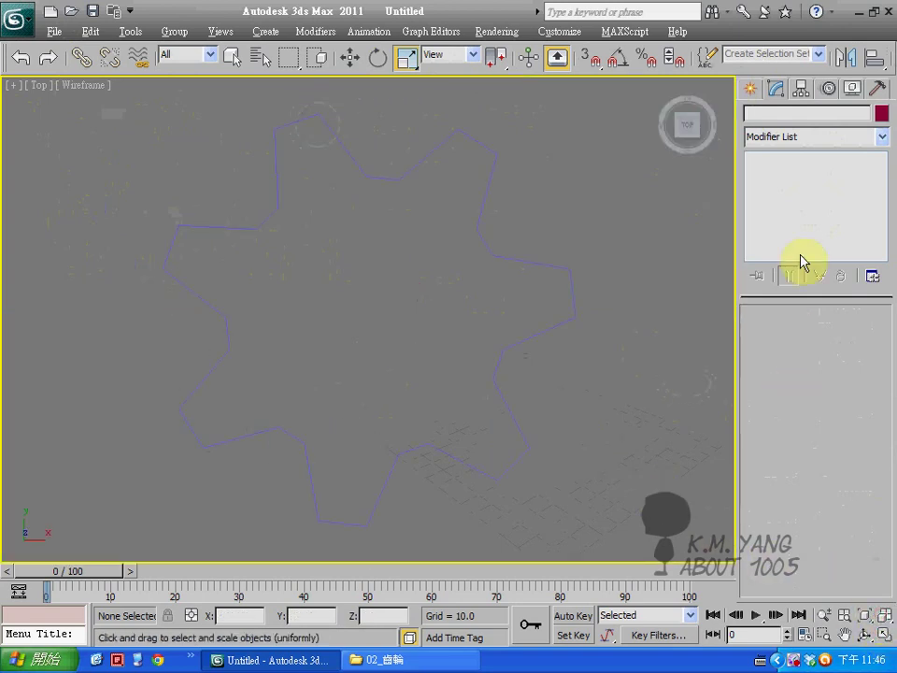
Draw a new circle of radius 72.983 beside the gear outline.
left_click(751, 88)
left_click(782, 236)
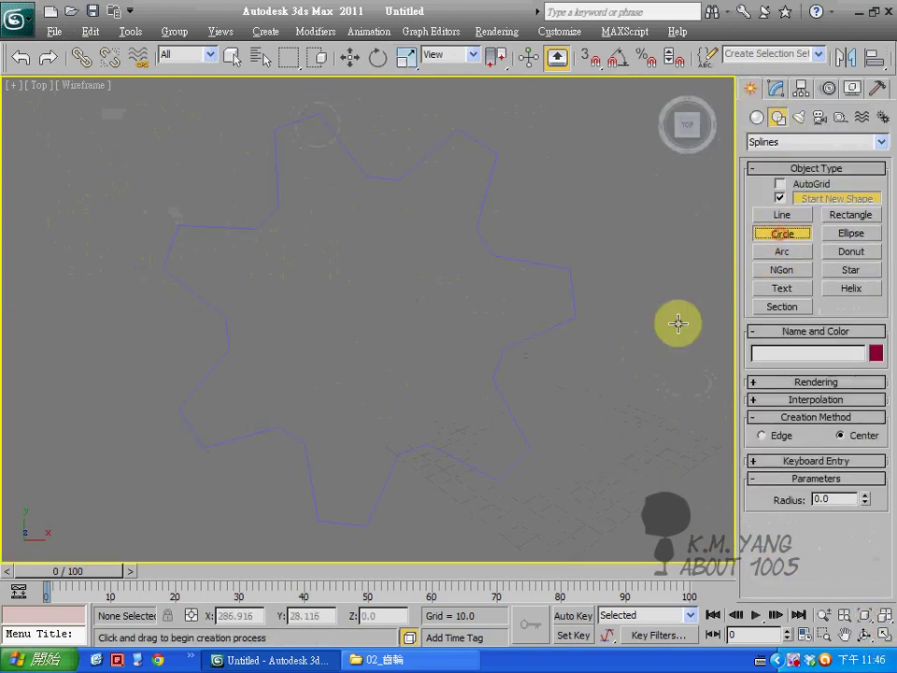
middle_click_drag(592, 365, 520, 346)
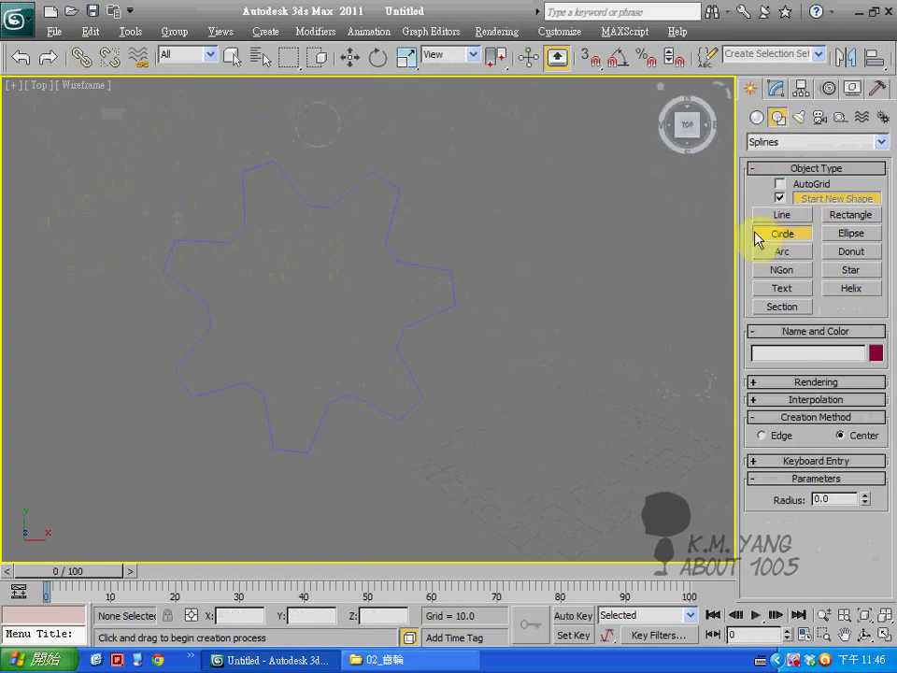
left_click_drag(536, 323, 562, 378)
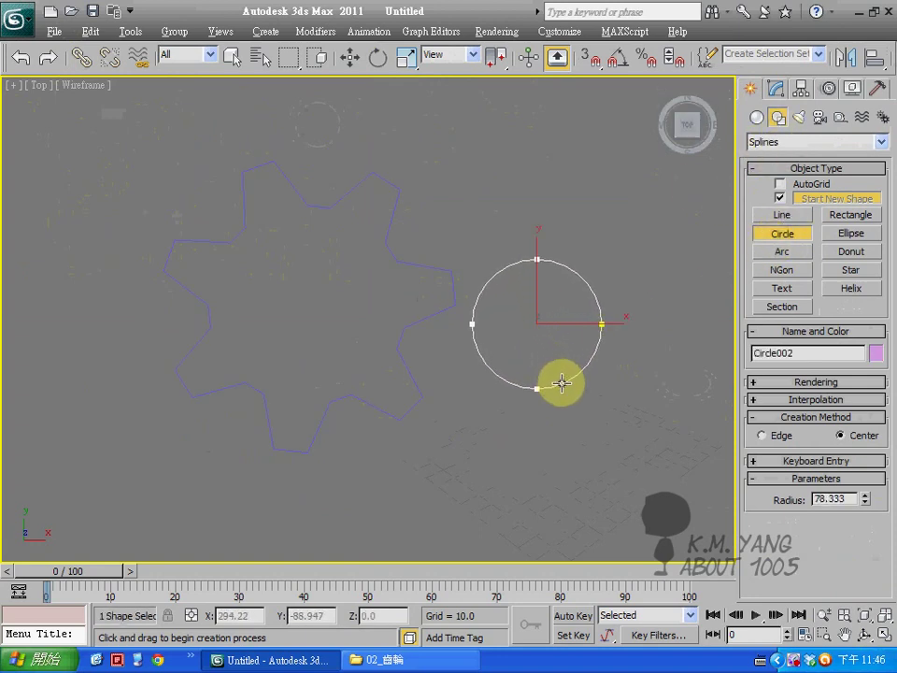
Align Circle002 centre-to-centre with the gear on X and Y, then select the gear.
left_click(873, 58)
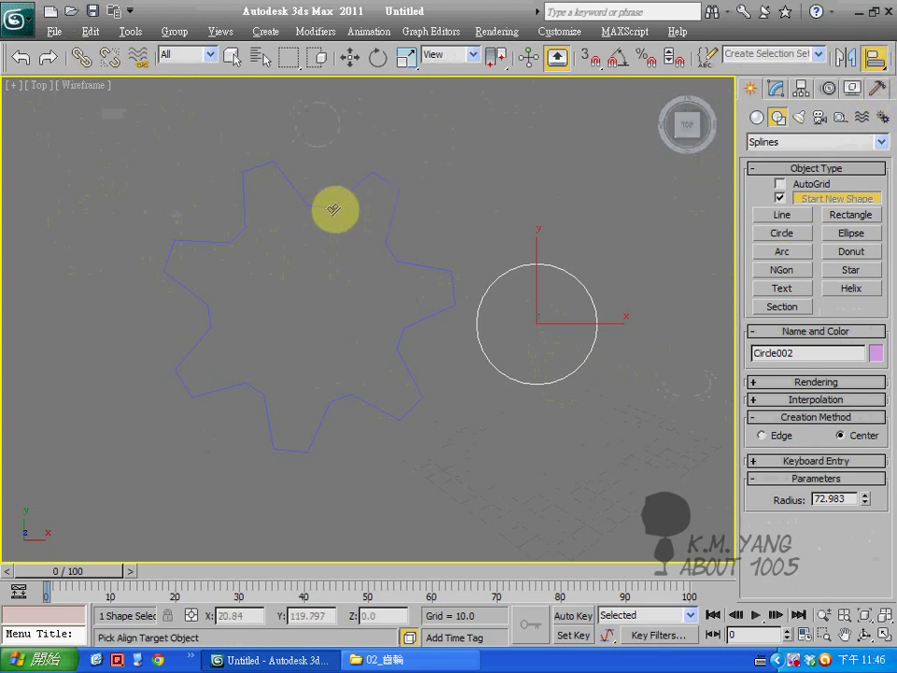
left_click(333, 206)
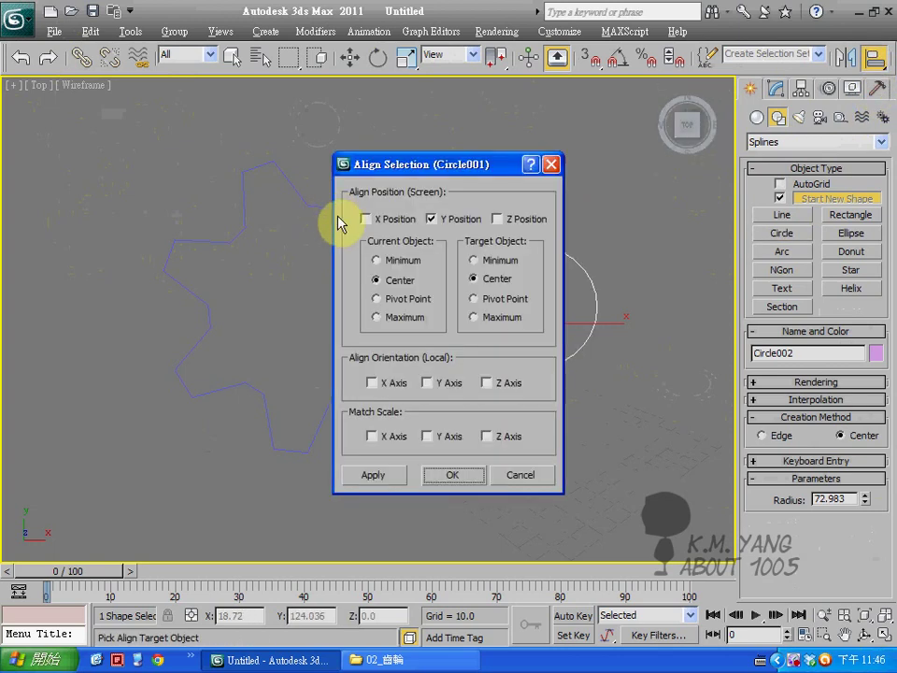
left_click(418, 220)
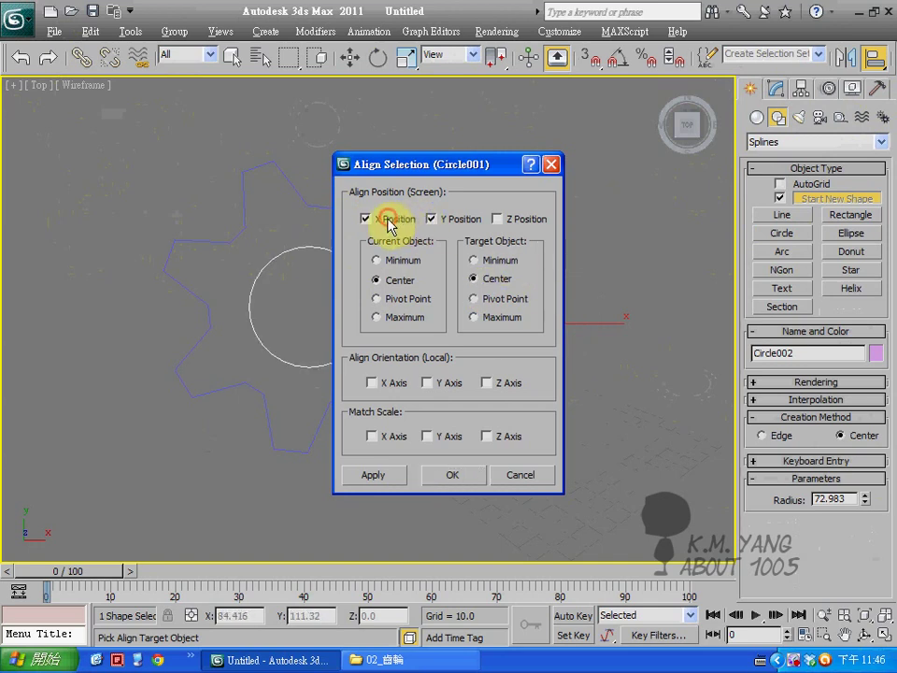
left_click_drag(470, 163, 636, 154)
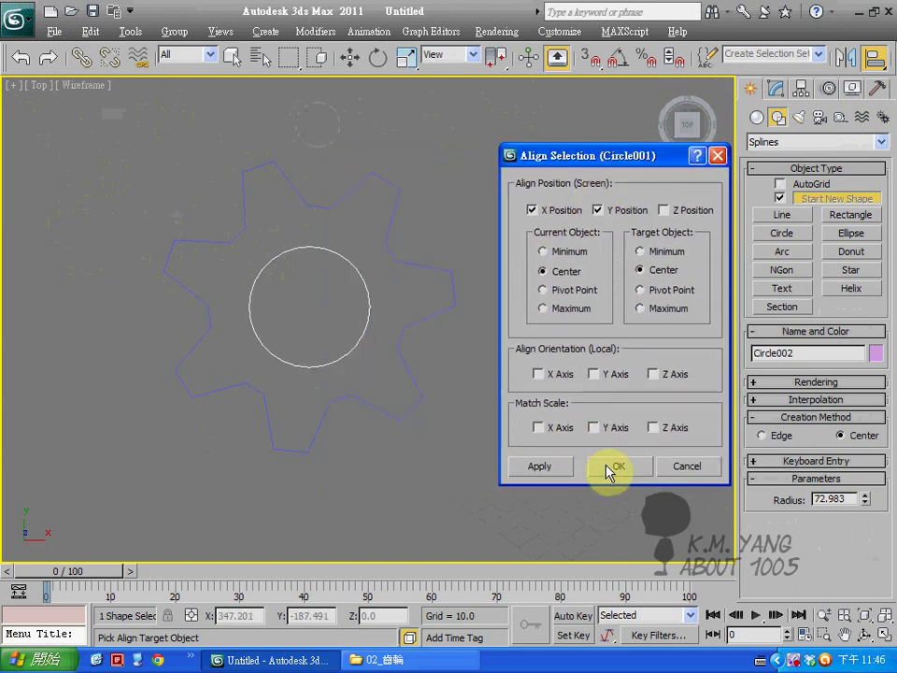
left_click(612, 467)
left_click(485, 402)
left_click(411, 328)
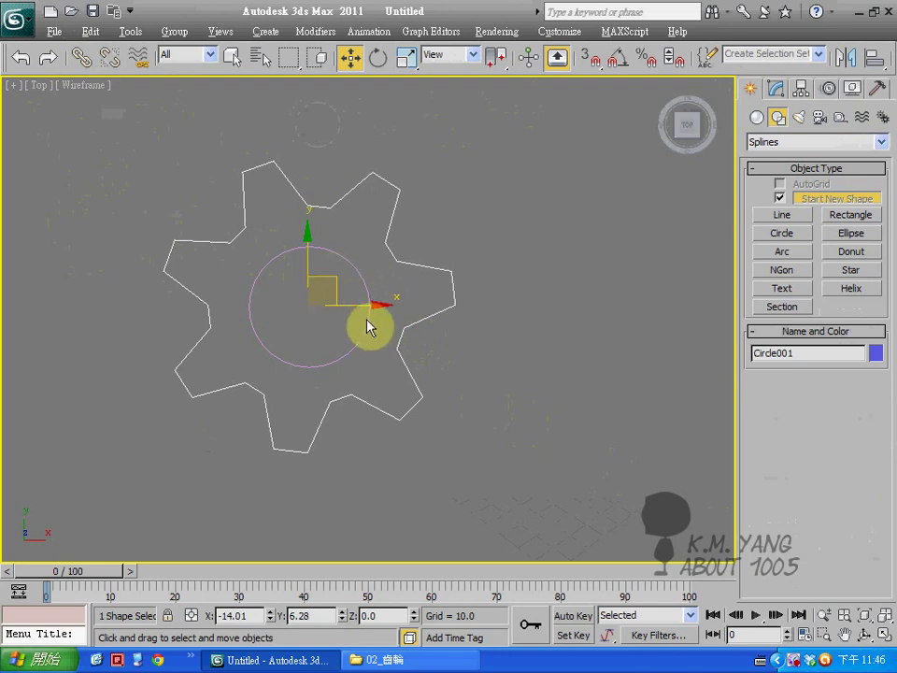
Attach the inner circle Circle002 to the gear outline using Edit Spline's Attach.
left_click(772, 91)
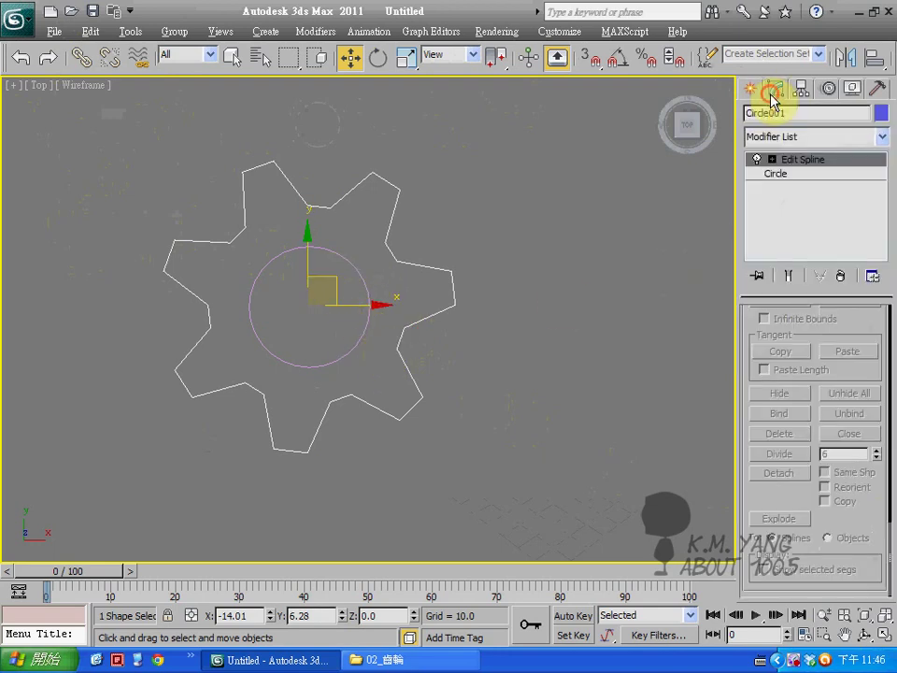
left_click_drag(828, 371, 822, 452)
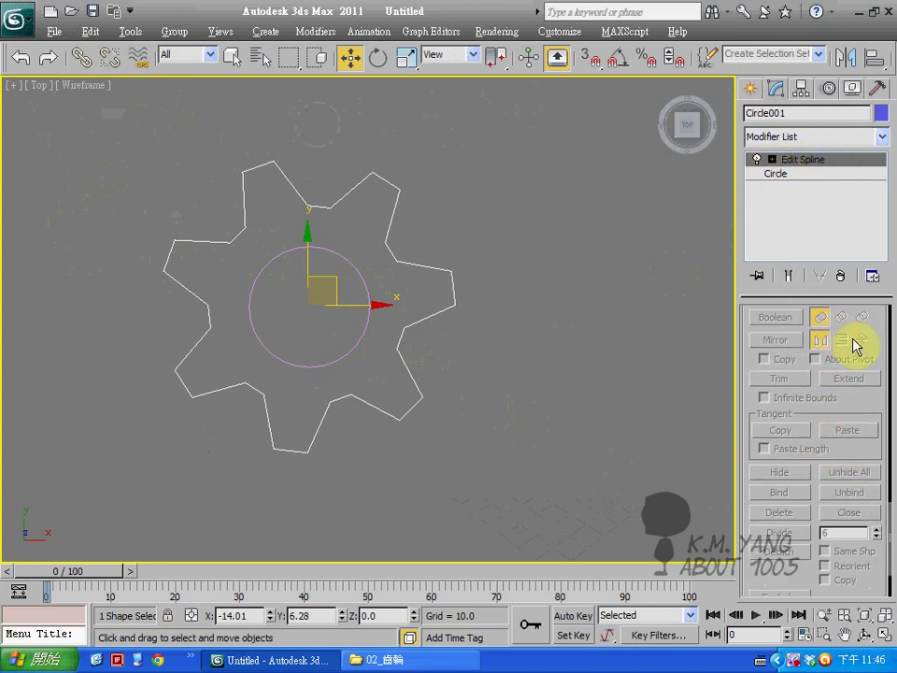
scroll(817, 454, "up", 5)
scroll(816, 457, "up", 5)
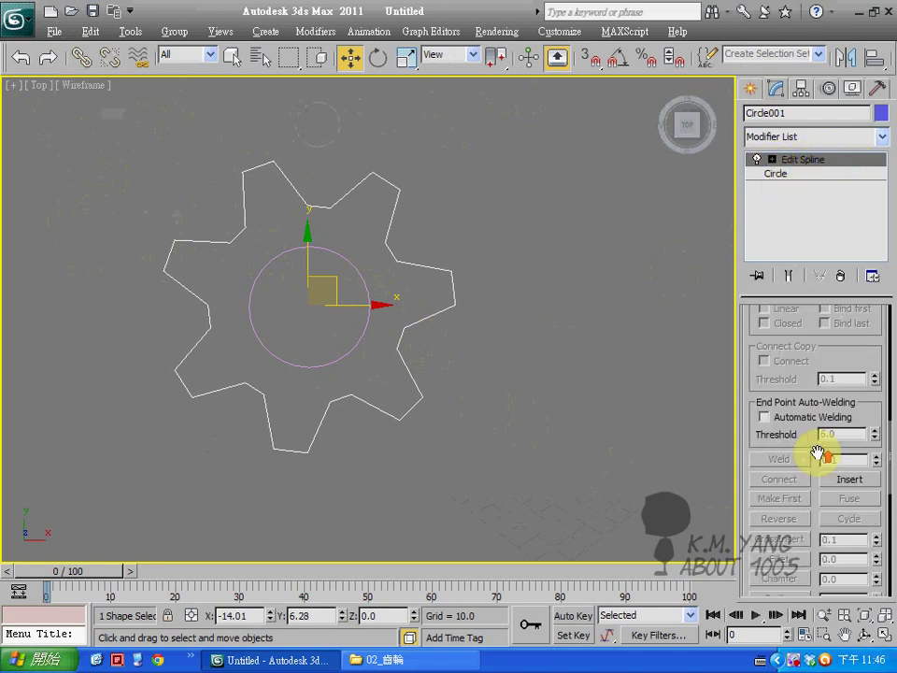
scroll(816, 453, "up", 5)
left_click(775, 417)
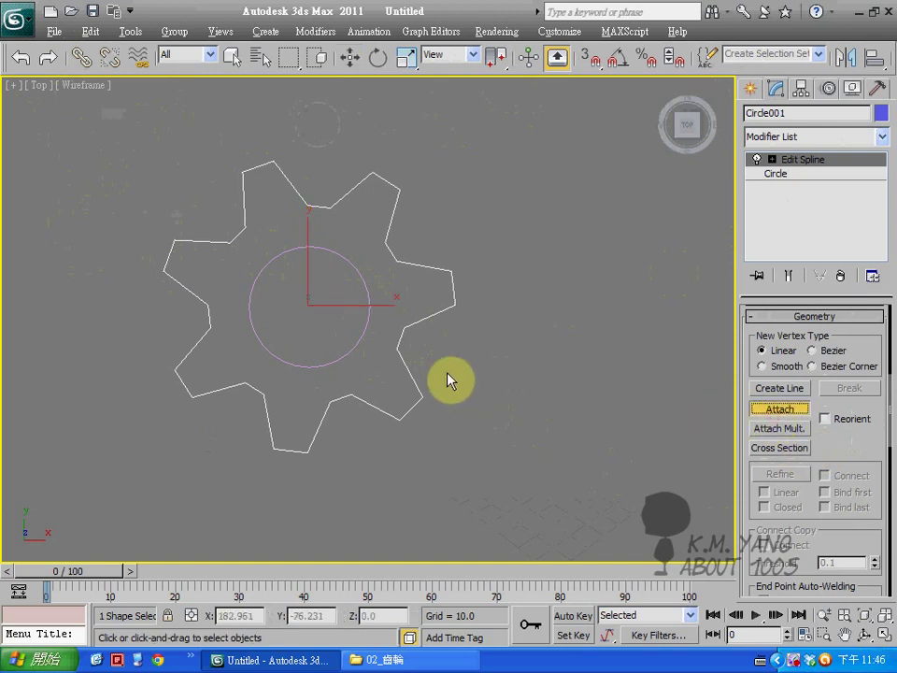
left_click(355, 347)
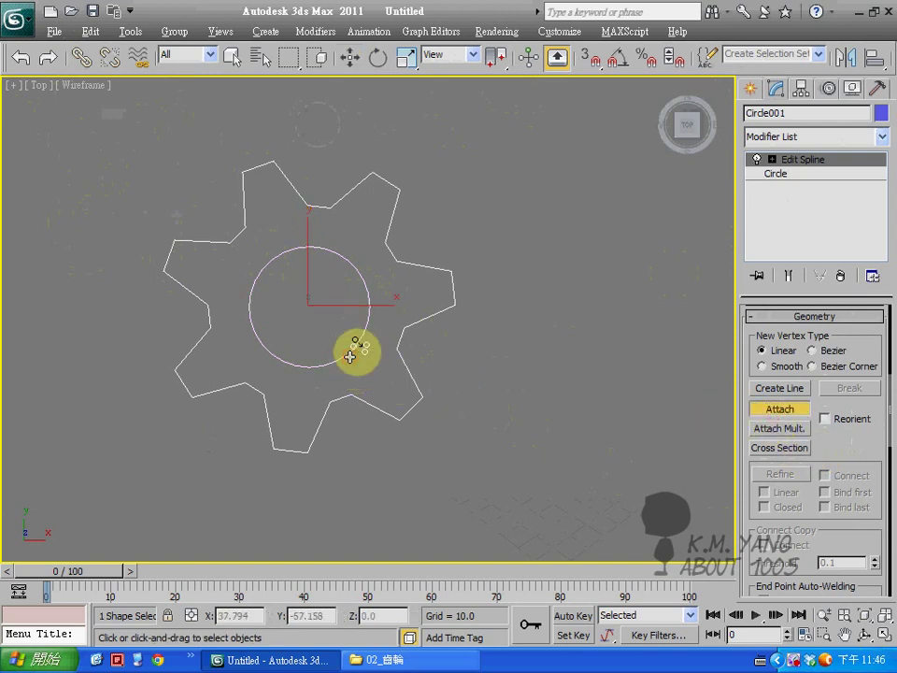
left_click(759, 408)
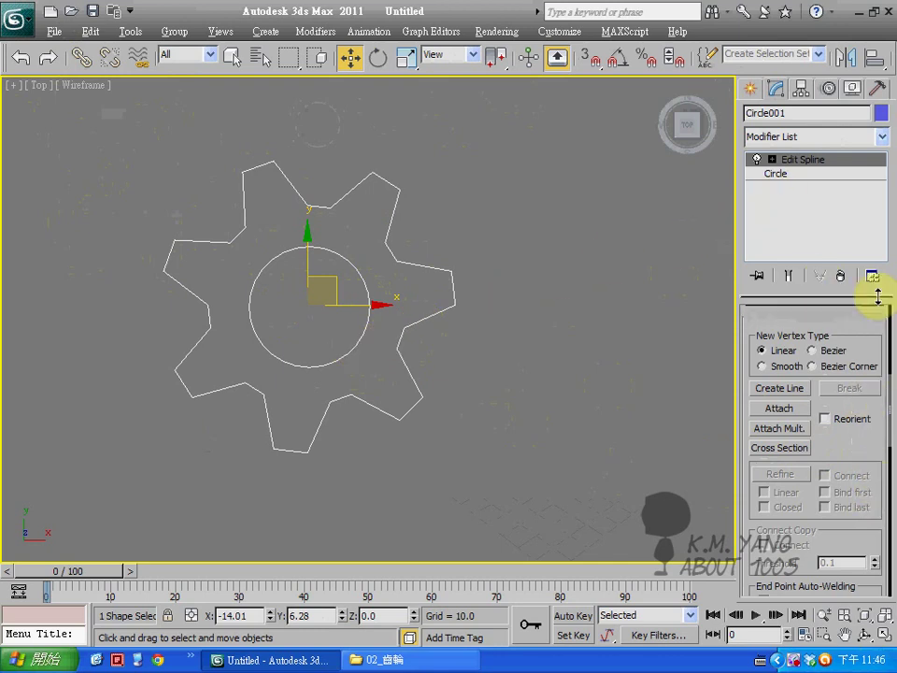
Apply a Bevel modifier to the gear shape.
left_click(850, 140)
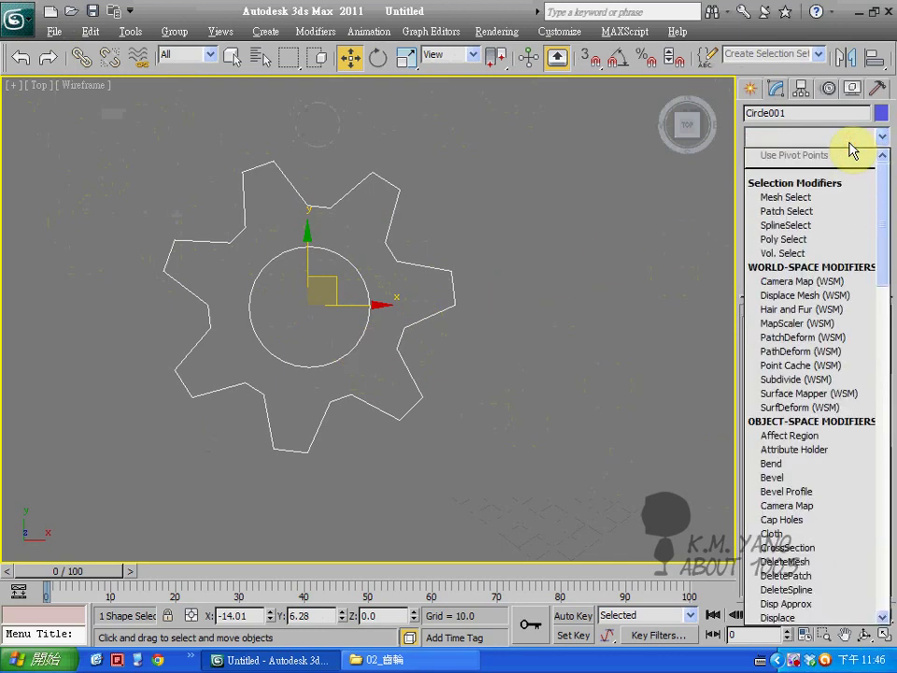
key("b")
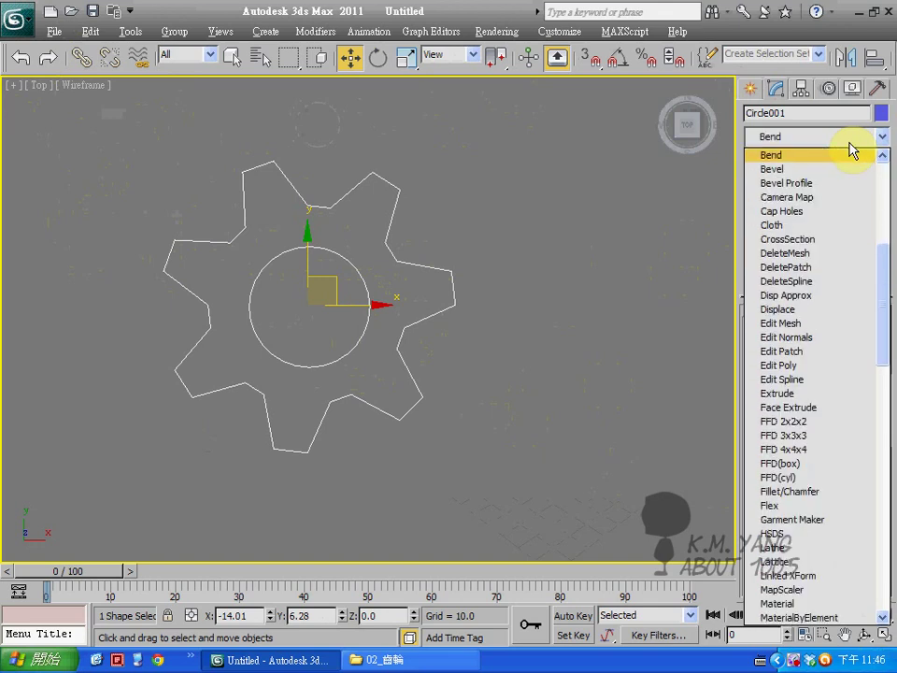
key("b")
key("Return")
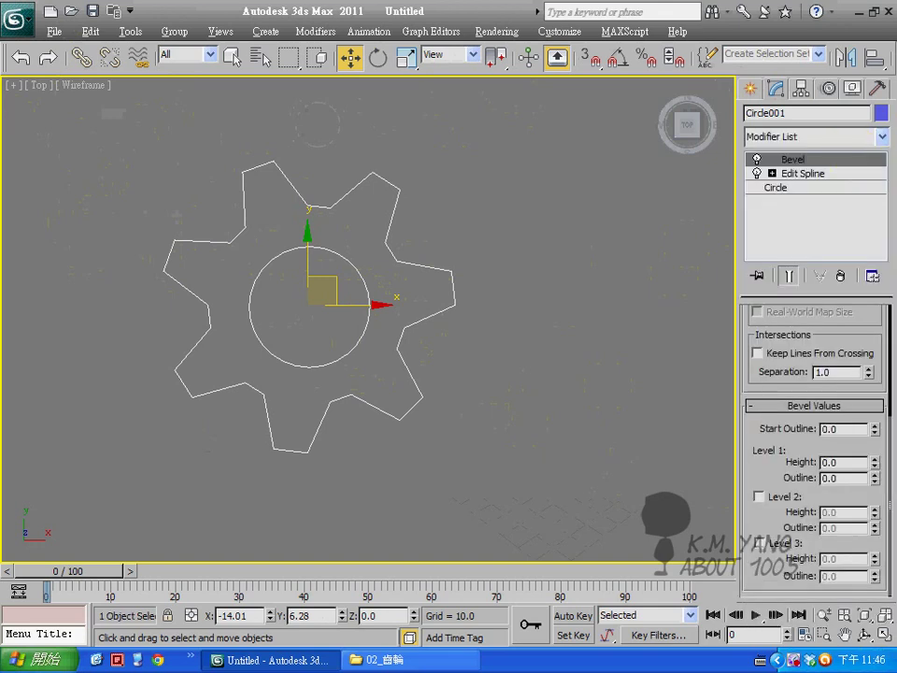
Maximize the Perspective view and orbit to inspect the flat gear, then reselect it.
left_click(882, 638)
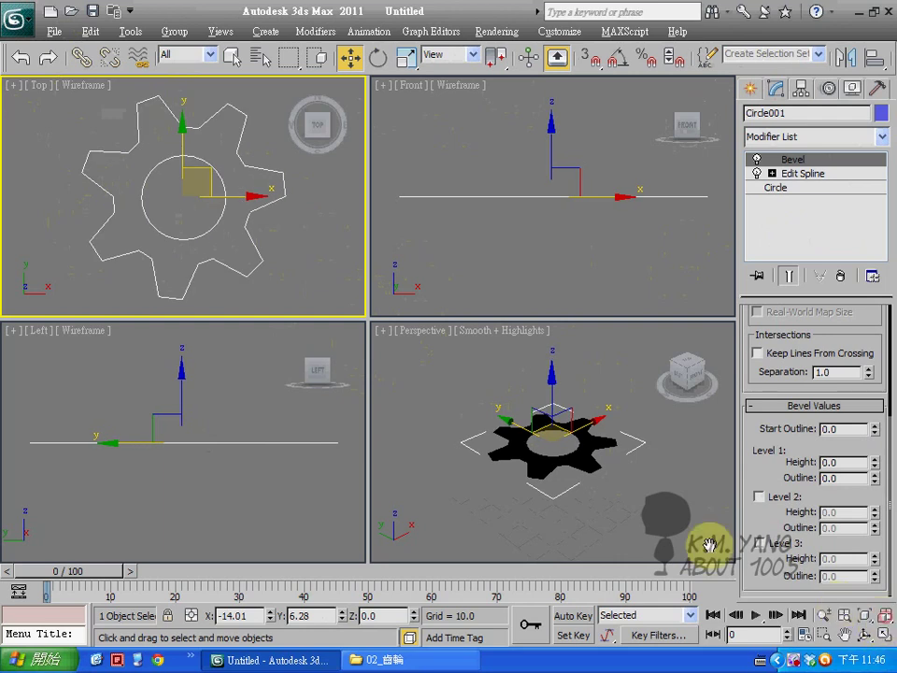
left_click(883, 638)
left_click(865, 635)
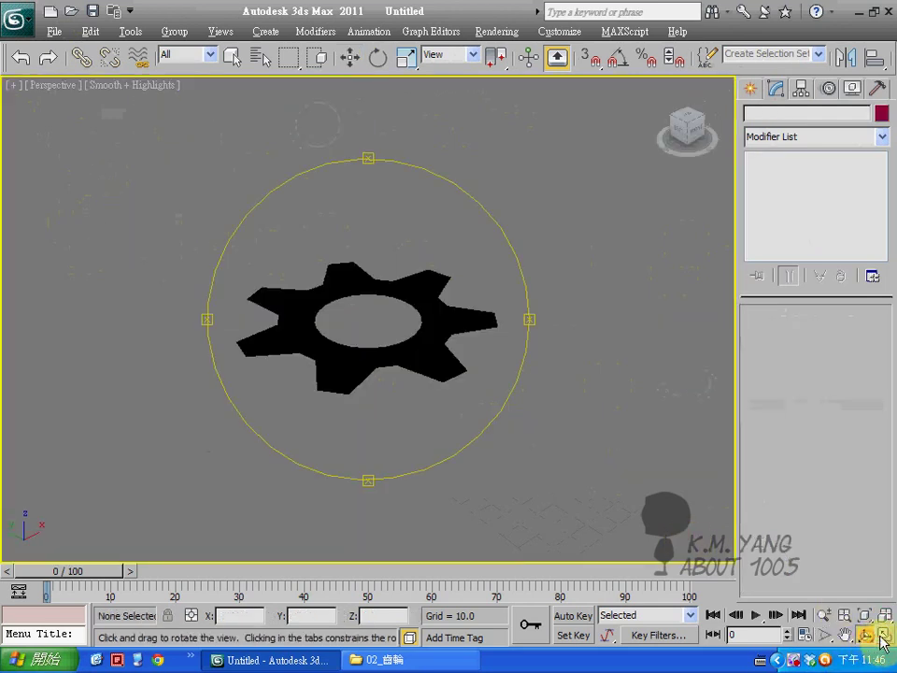
left_click_drag(507, 384, 450, 369)
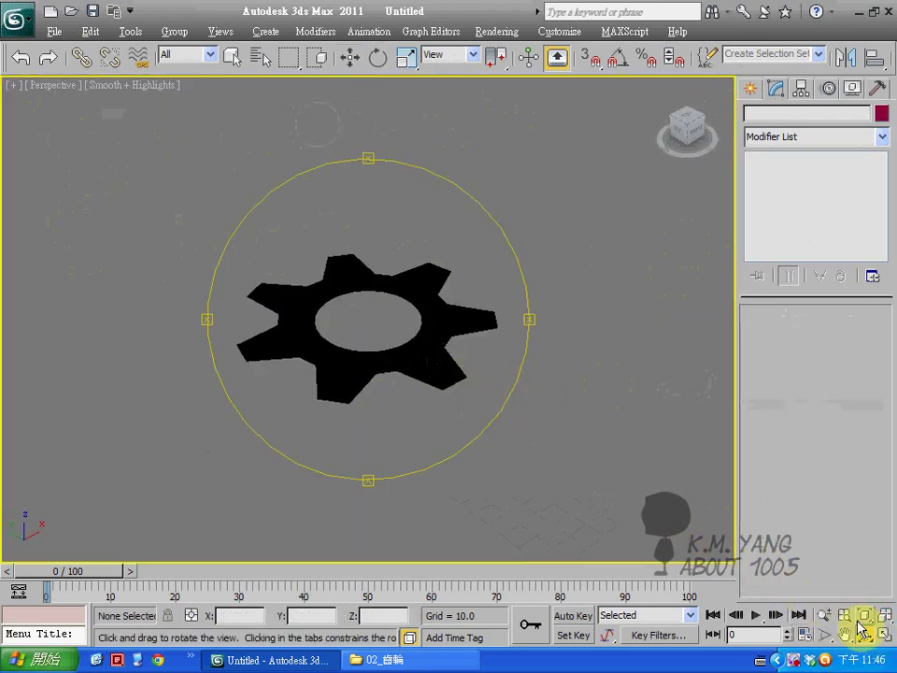
left_click(883, 635)
left_click(882, 636)
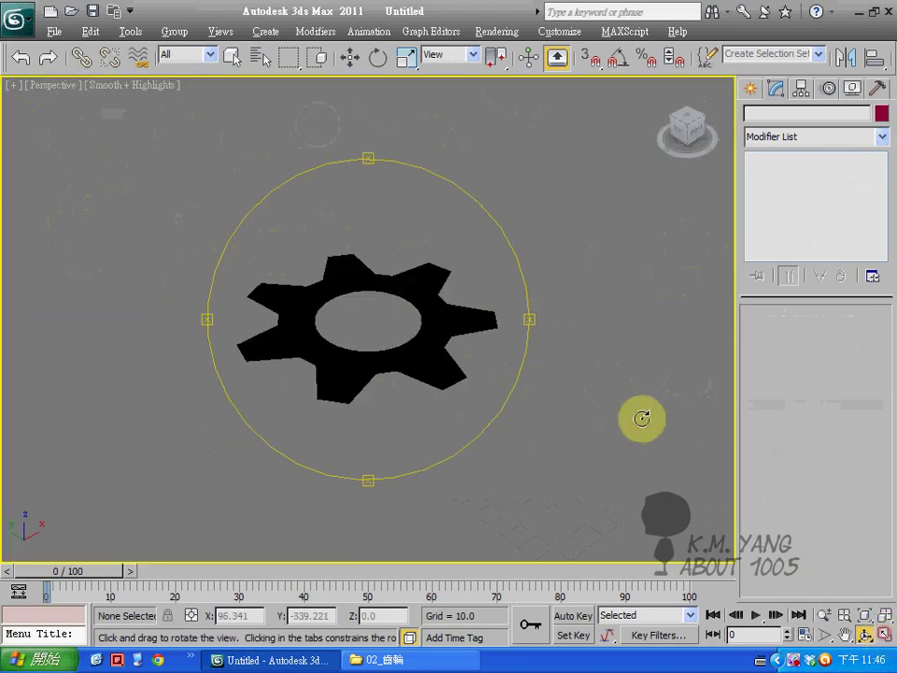
left_click_drag(641, 417, 619, 398)
right_click(508, 250)
left_click(421, 284)
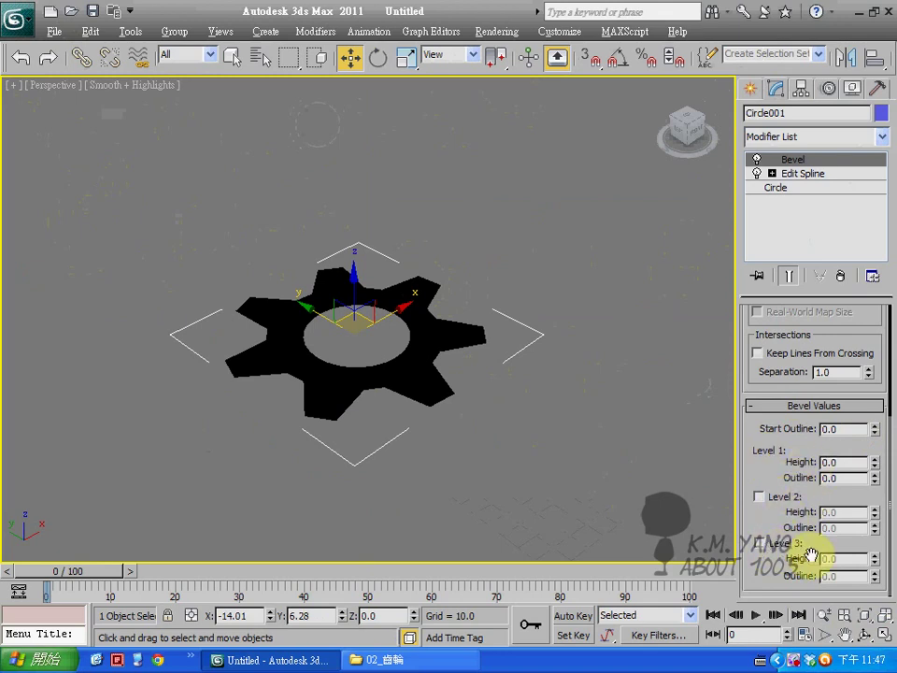
Enable bevel levels 2 and 3 and set heights 10, 40 and 10.
left_click(759, 494)
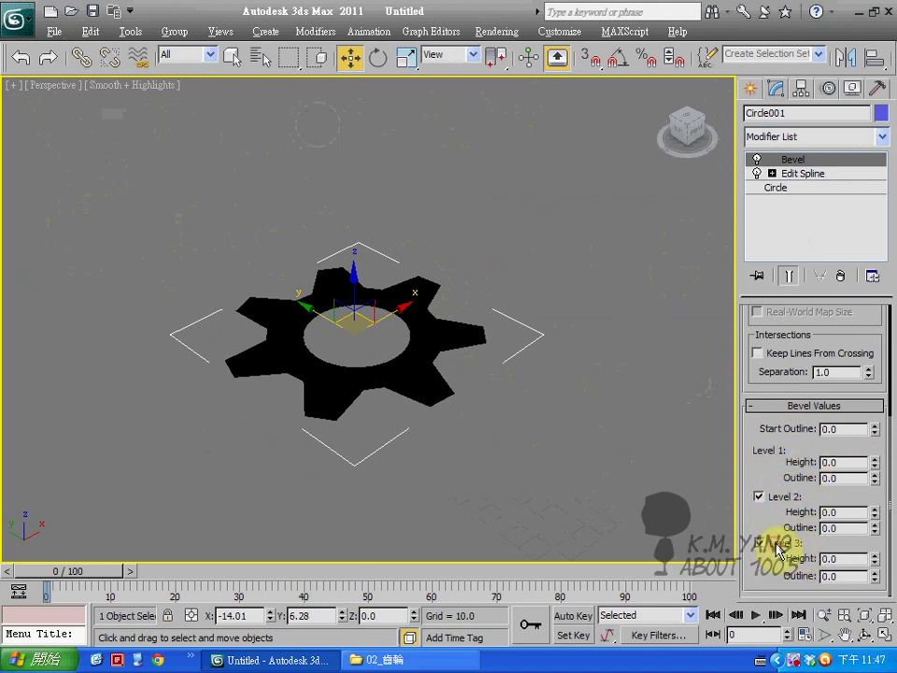
left_click(883, 636)
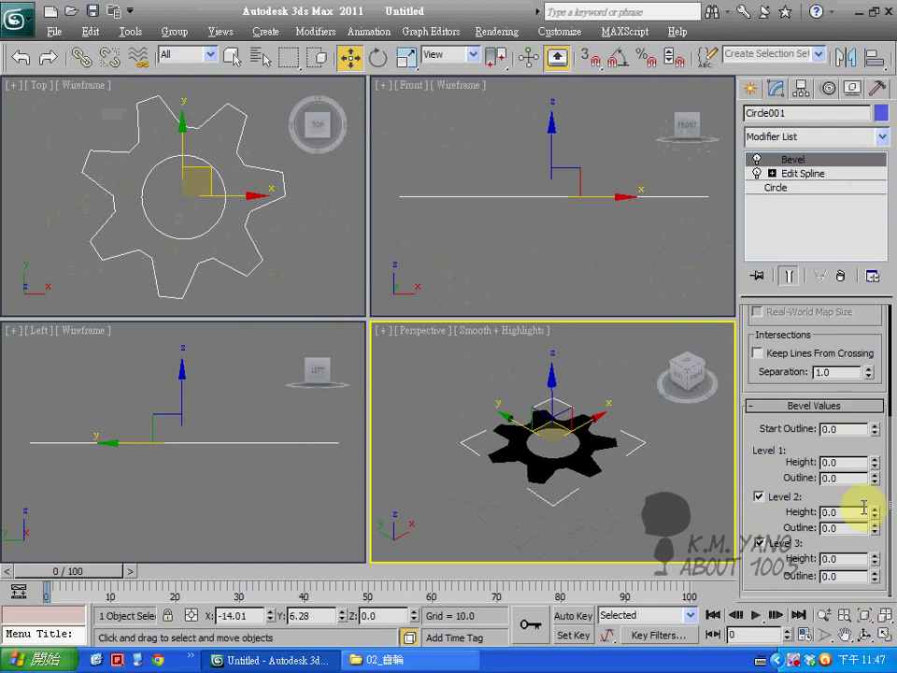
left_click_drag(874, 462, 873, 418)
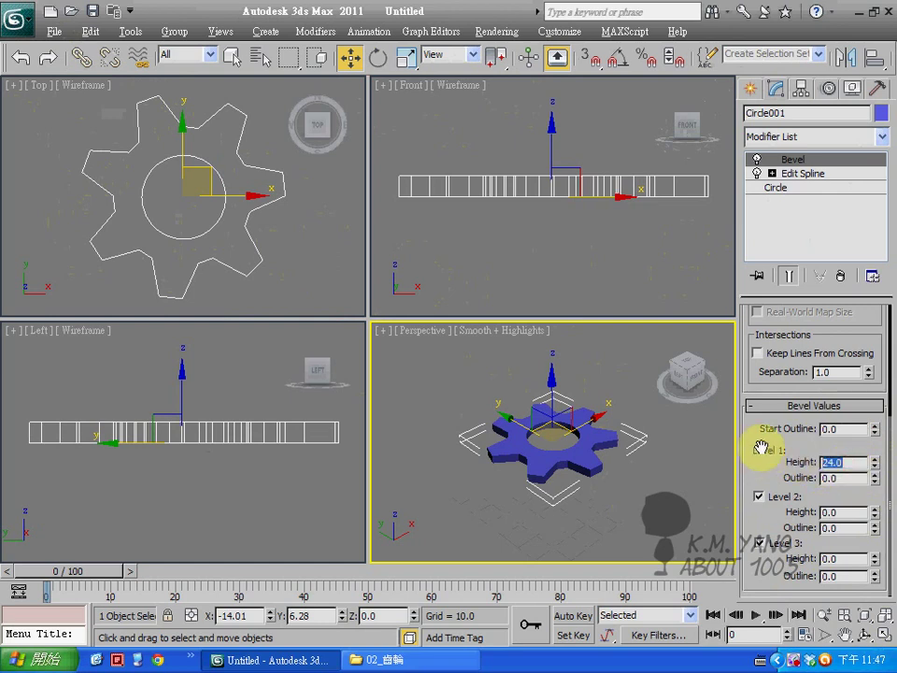
type("10")
key("Return")
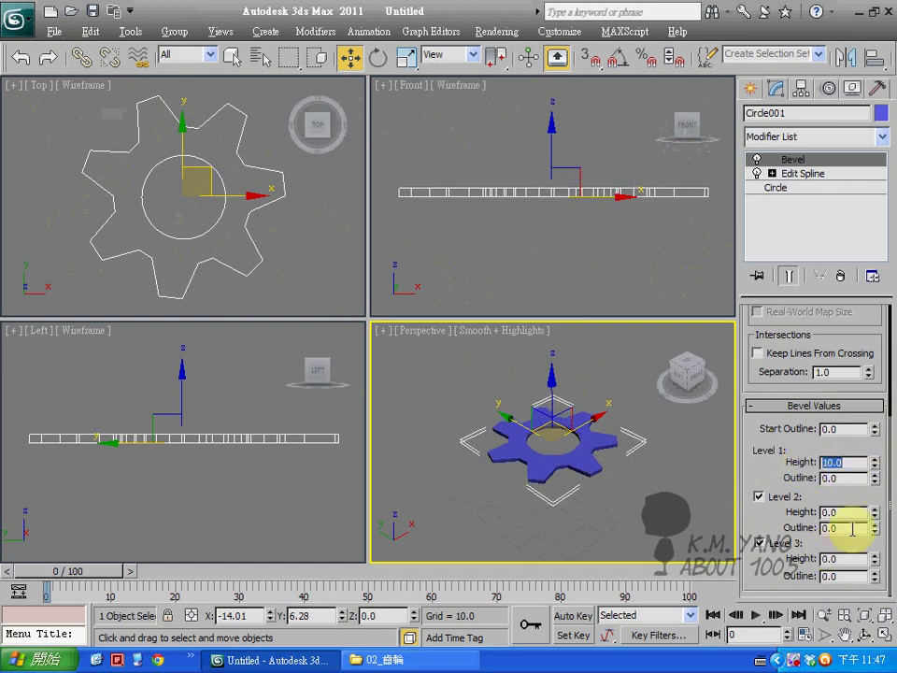
double_click(852, 514)
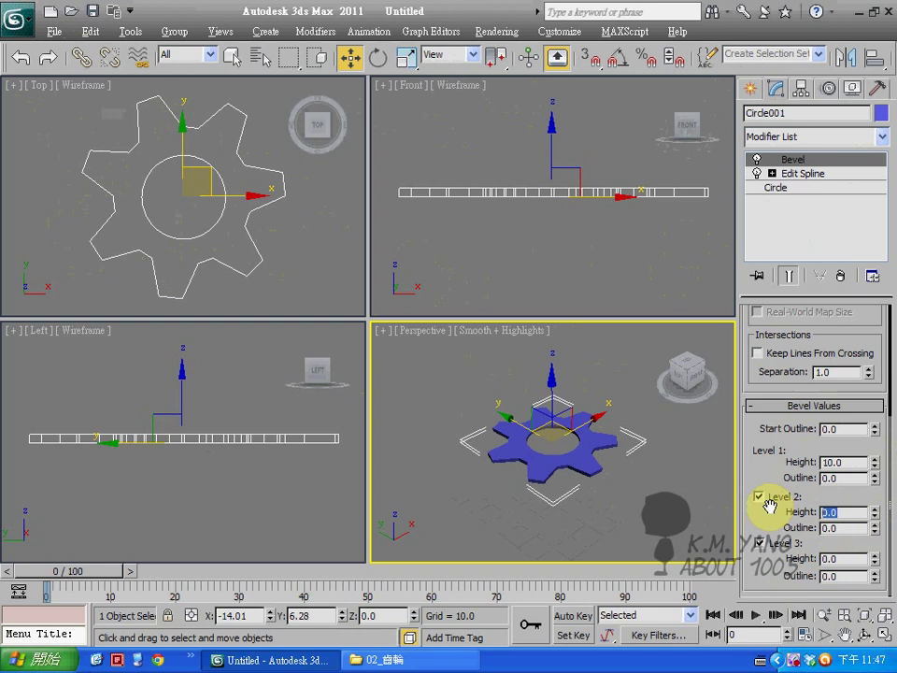
type("30")
key("Return")
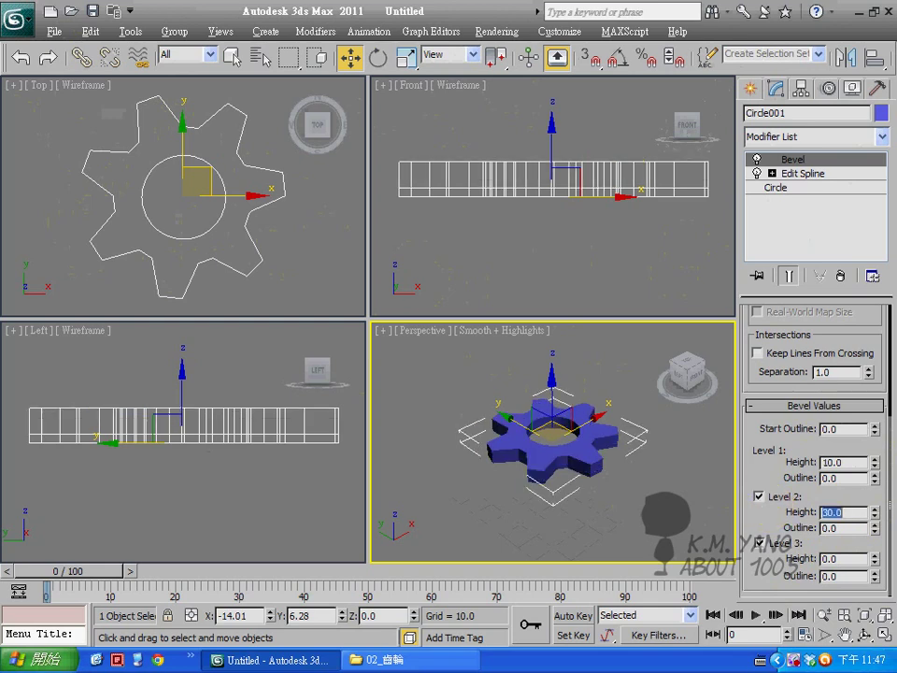
type("0")
key("Return")
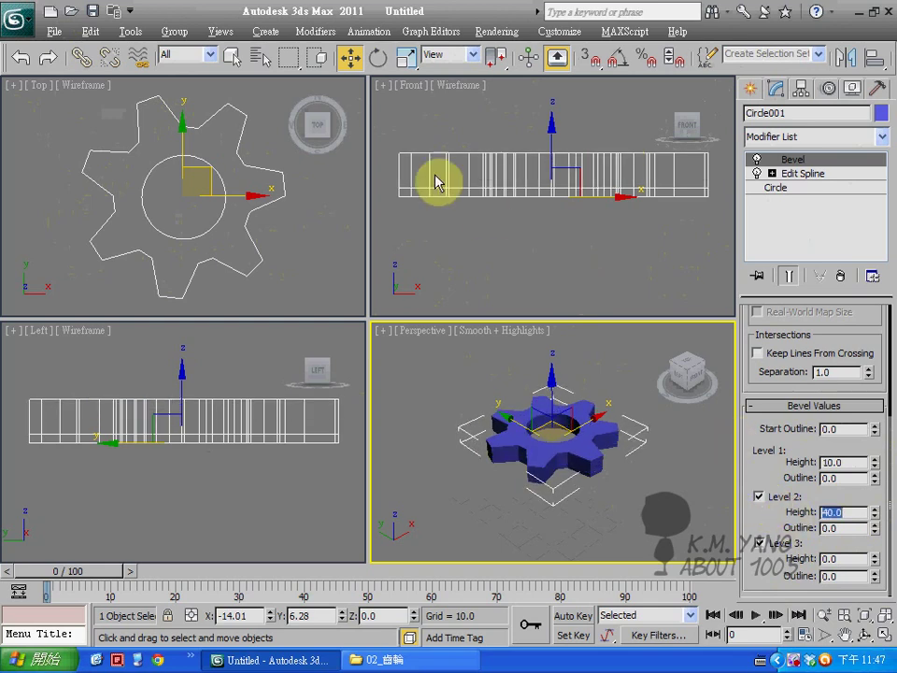
double_click(835, 559)
type("10")
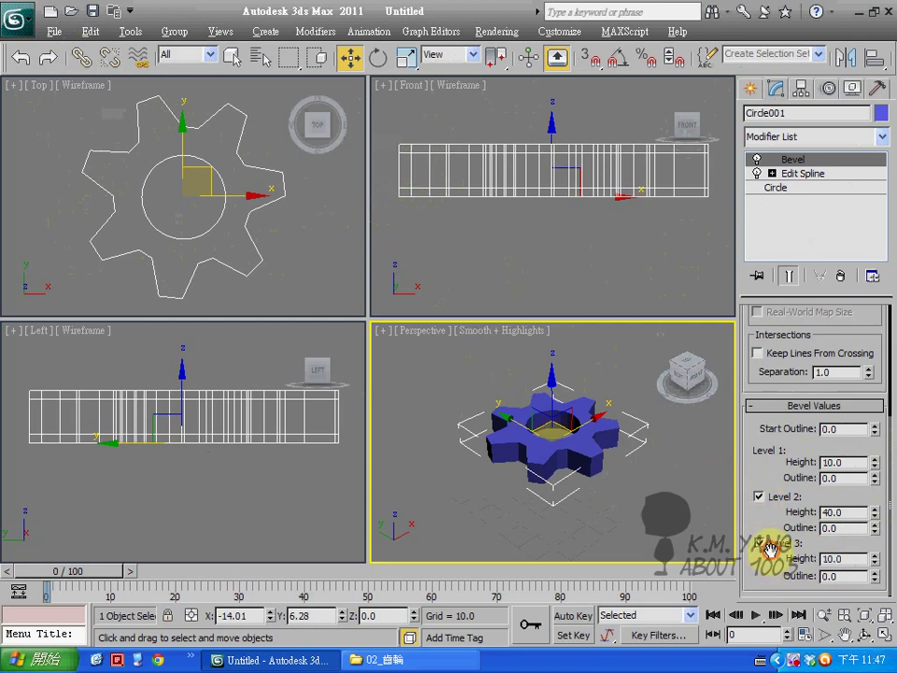
left_click(758, 497)
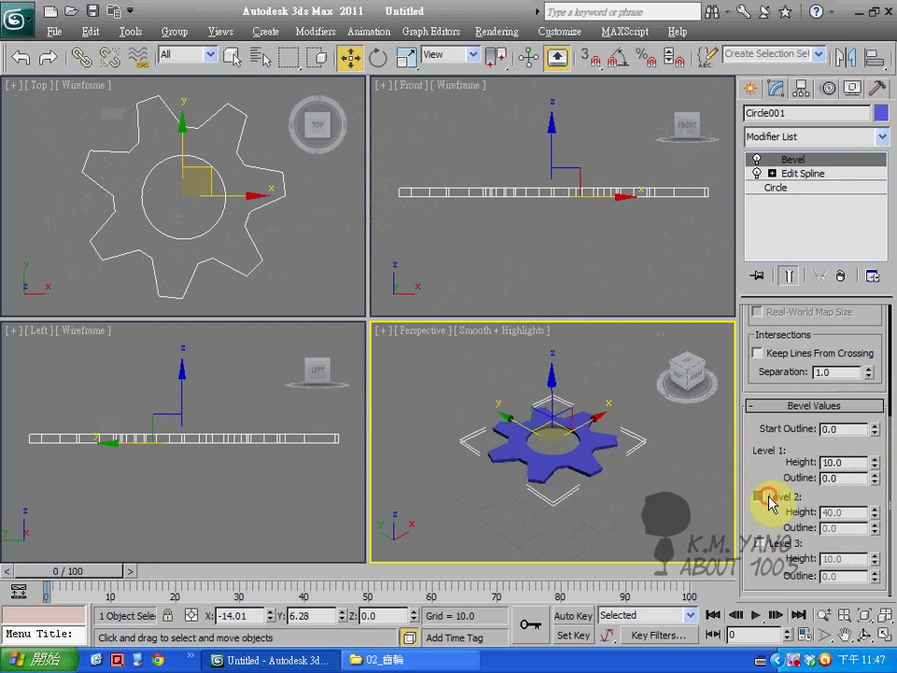
left_click(761, 497)
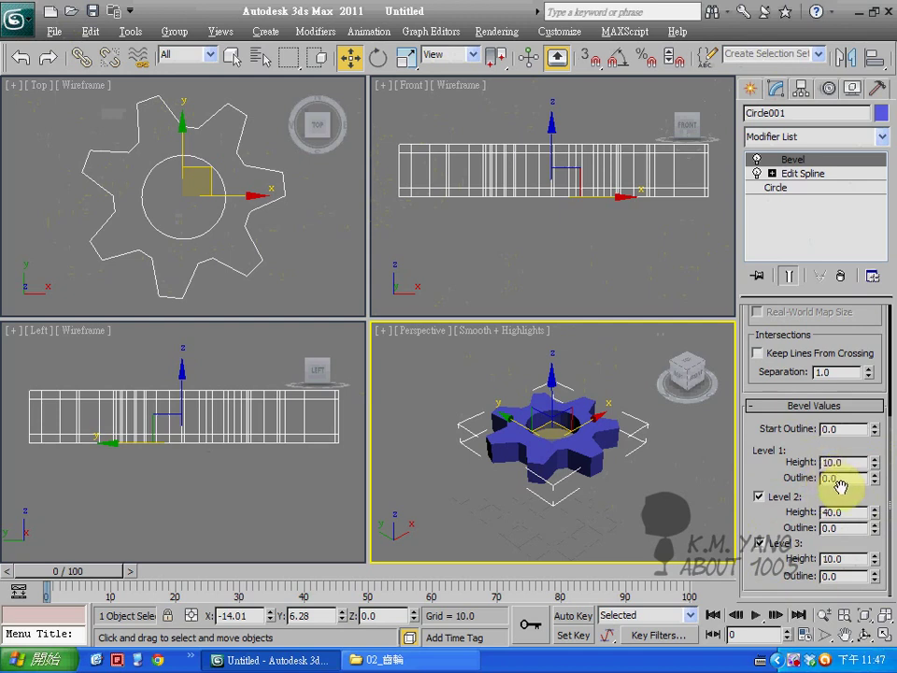
Set the bevel outlines to 5 for Level 1 and -5 for Level 3.
double_click(840, 480)
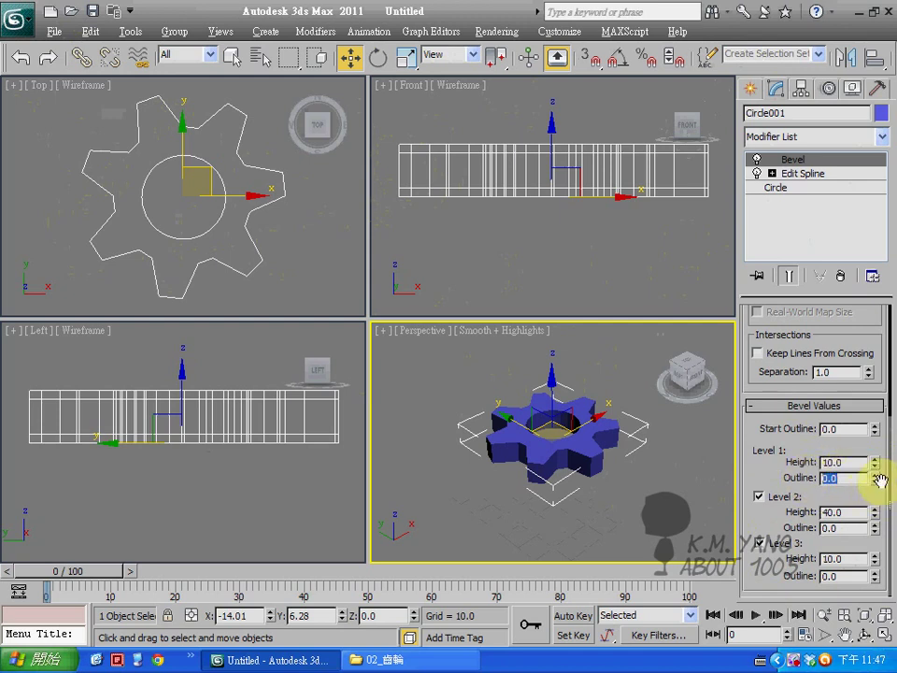
mouse_move(879, 488)
left_mouse_down()
mouse_move(886, 491)
mouse_move(884, 461)
mouse_move(785, 467)
left_mouse_up()
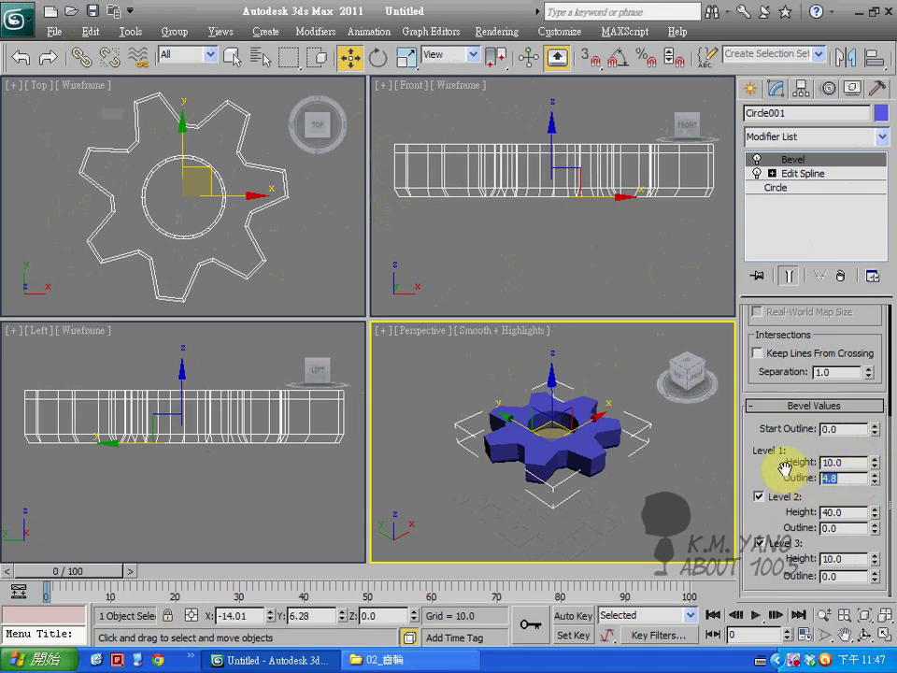
type("5")
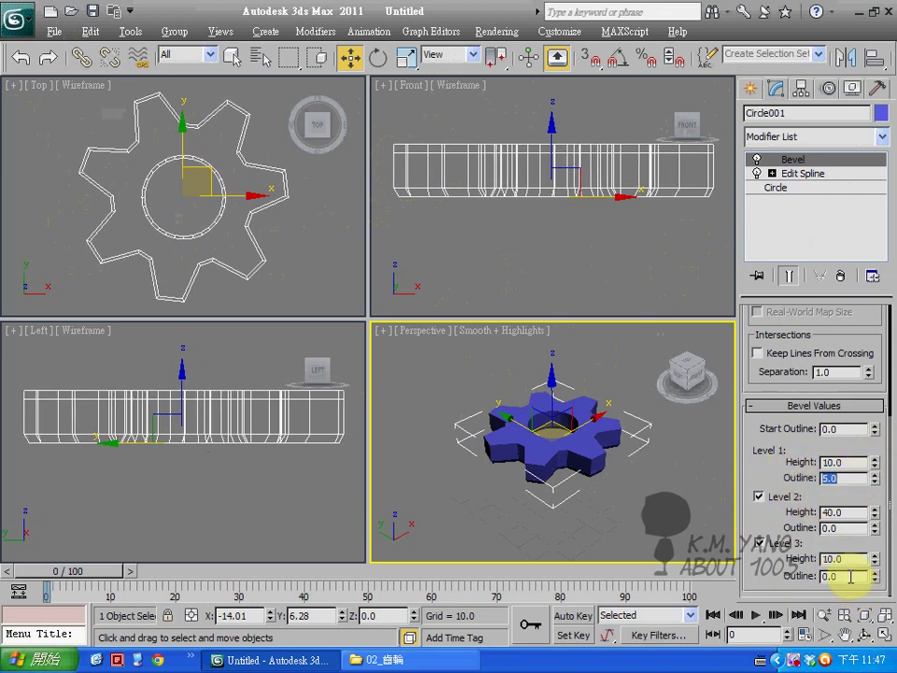
double_click(850, 576)
type("5")
key("Return")
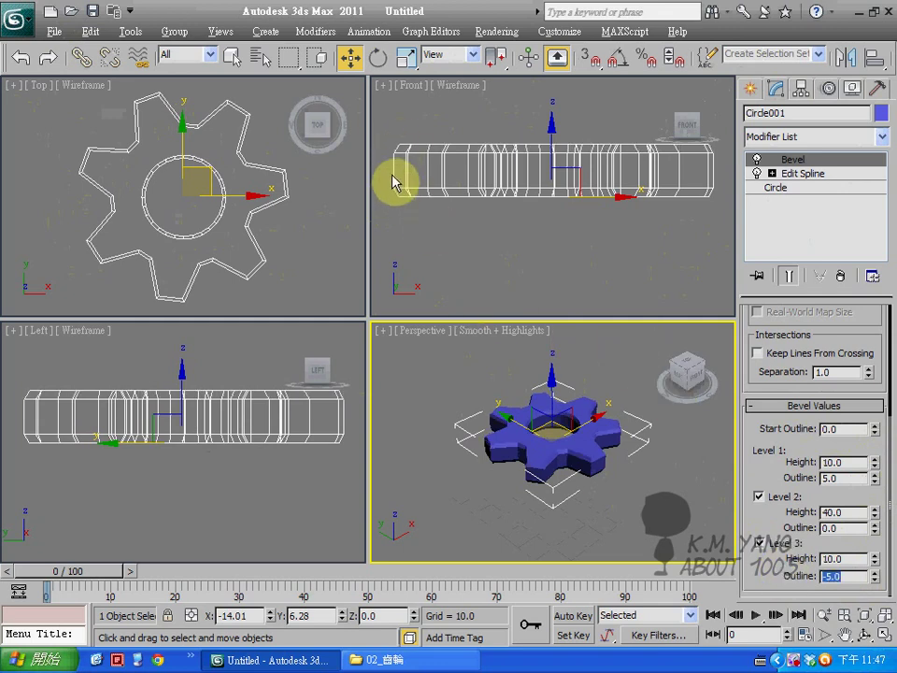
Deselect the gear and orbit the maximized Perspective view to inspect it, then restore four views.
left_click(651, 475)
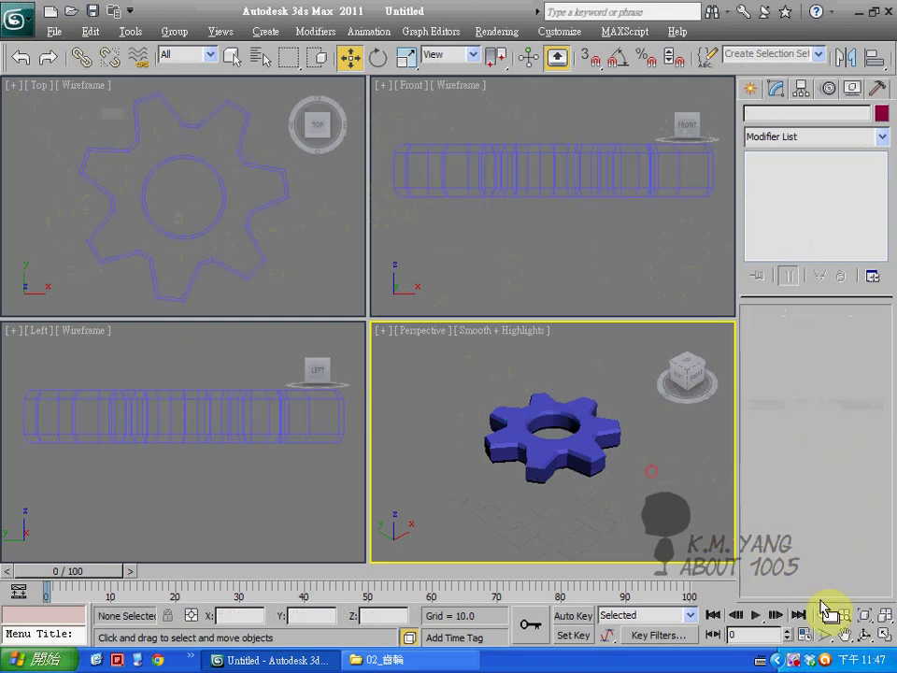
left_click(885, 617)
left_click(864, 634)
mouse_move(472, 354)
left_mouse_down()
mouse_move(421, 374)
mouse_move(416, 416)
mouse_move(392, 340)
mouse_move(349, 272)
mouse_move(338, 236)
mouse_move(351, 300)
mouse_move(394, 400)
left_mouse_up()
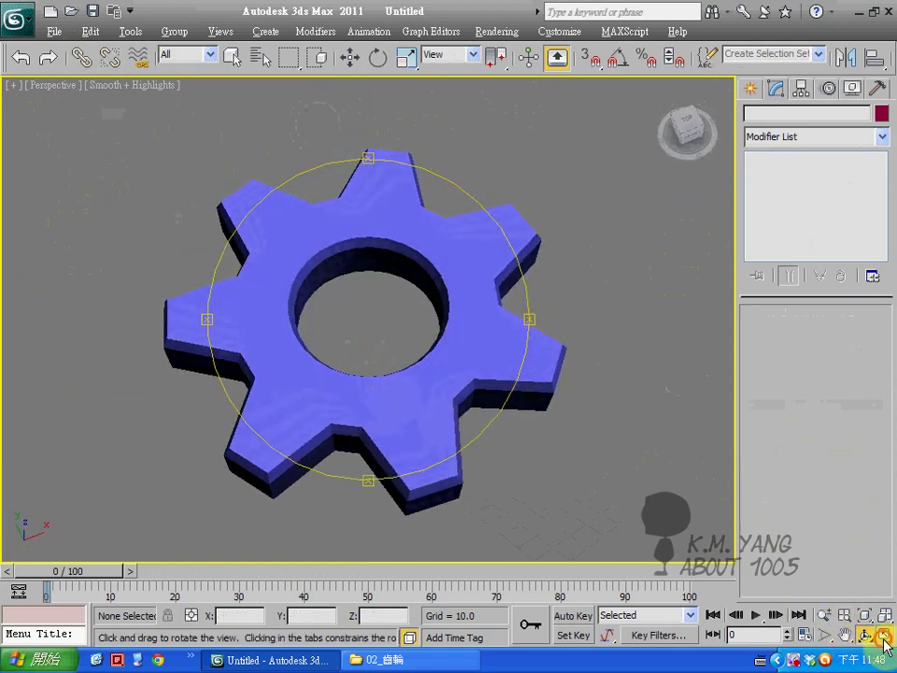
key("alt+w")
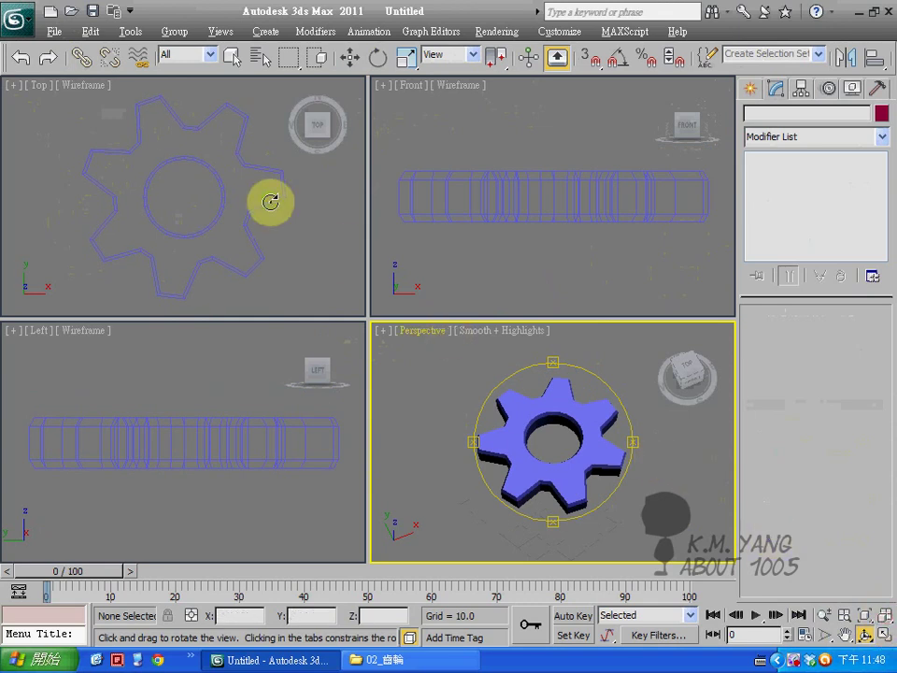
left_click_drag(270, 202, 211, 191)
Select the gear in the maximized Top view and Shift-drag it to the right to clone it.
left_click(352, 63)
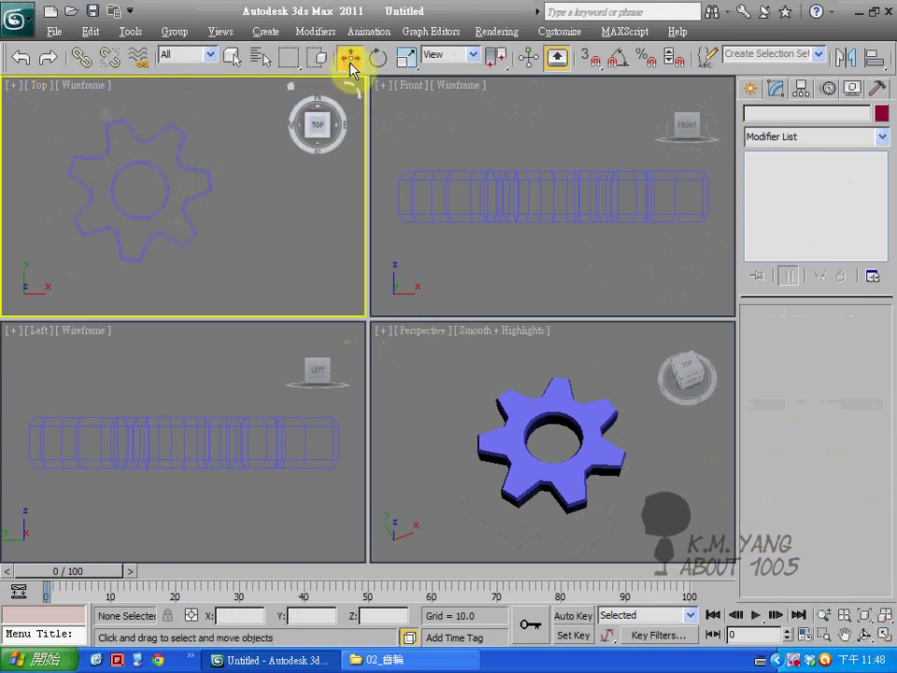
left_click(202, 197)
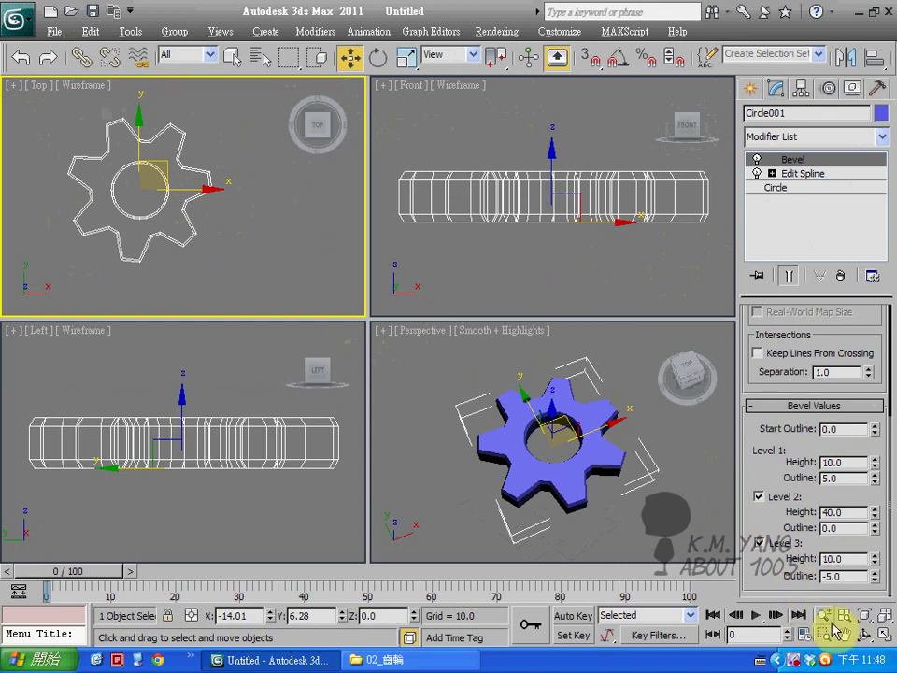
left_click(888, 636)
scroll(439, 369, "down", 2)
scroll(374, 346, "down", 2)
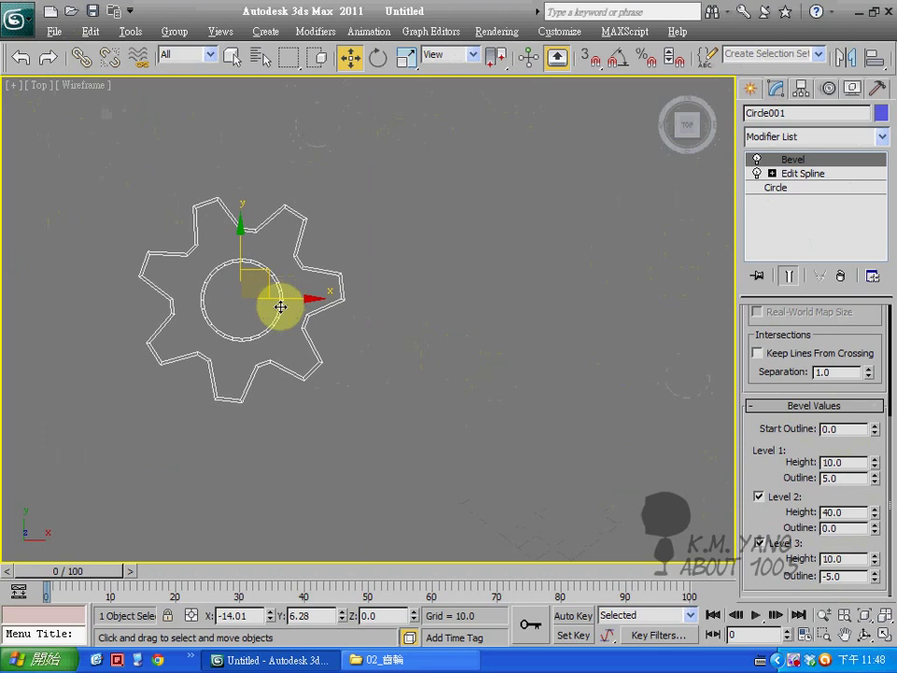
mouse_move(271, 285)
left_mouse_down("shift")
mouse_move(465, 266)
mouse_move(456, 272)
left_mouse_up("shift")
Confirm the instance copy, then Shift-drag Circle001 down-right to make a third gear.
mouse_move(435, 234)
left_mouse_down()
mouse_move(590, 200)
mouse_move(591, 191)
left_mouse_up()
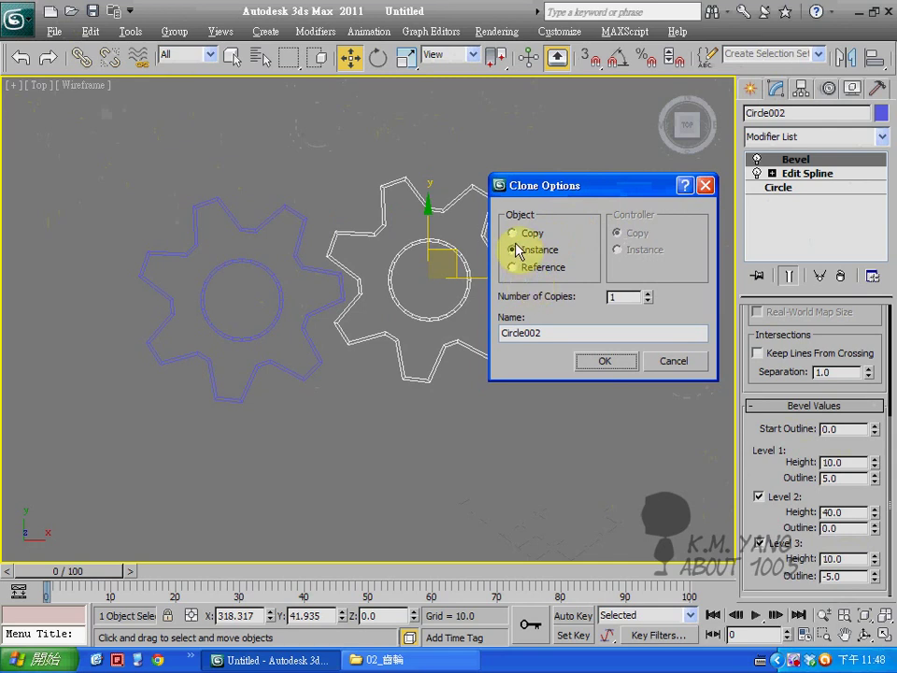
left_click(602, 362)
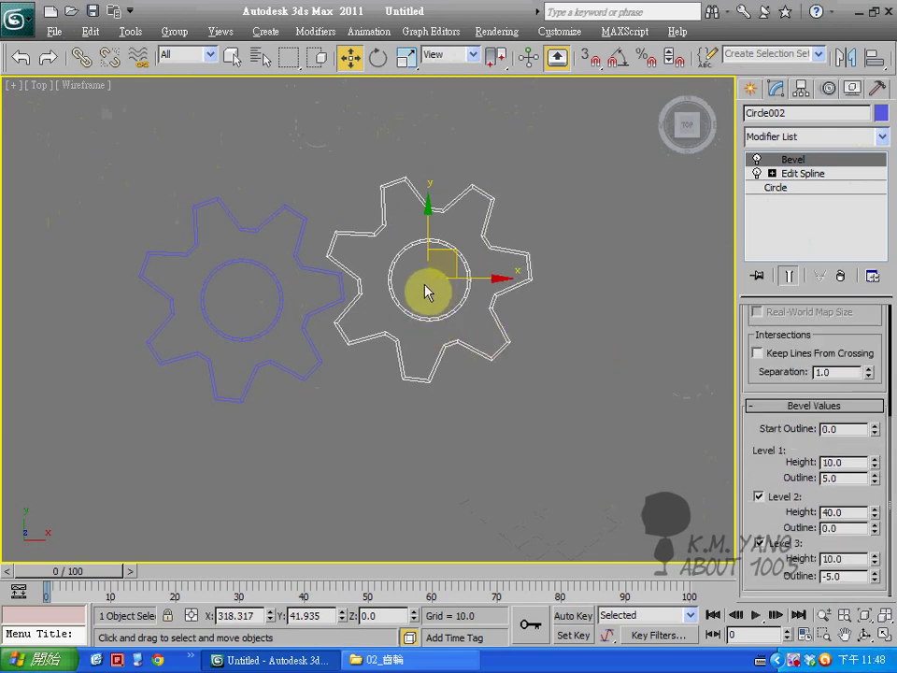
left_click(270, 325)
mouse_move(266, 276)
left_mouse_down("shift")
mouse_move(432, 440)
mouse_move(587, 388)
left_mouse_up("shift")
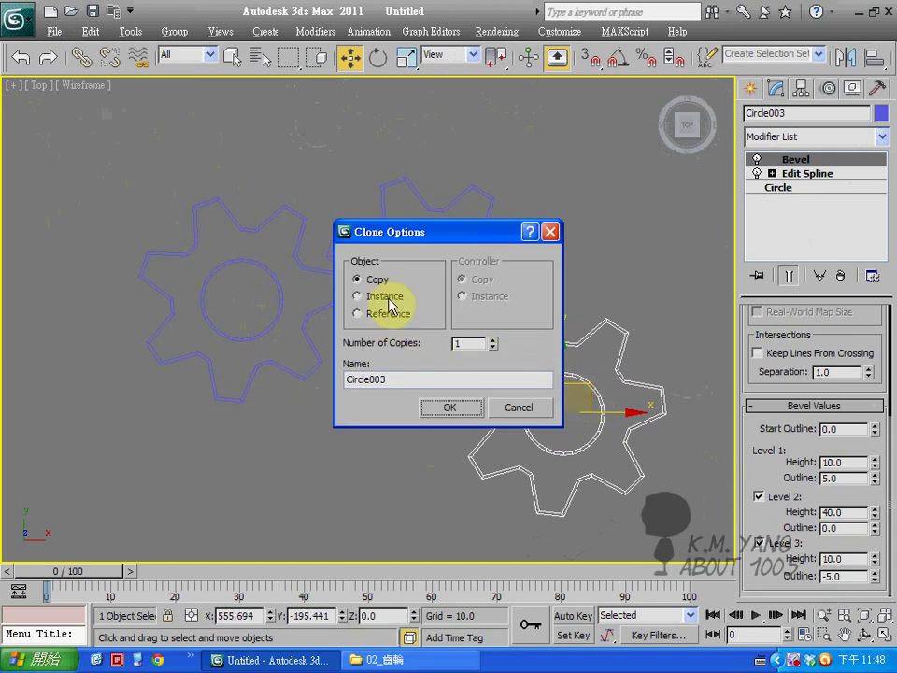
left_click(443, 408)
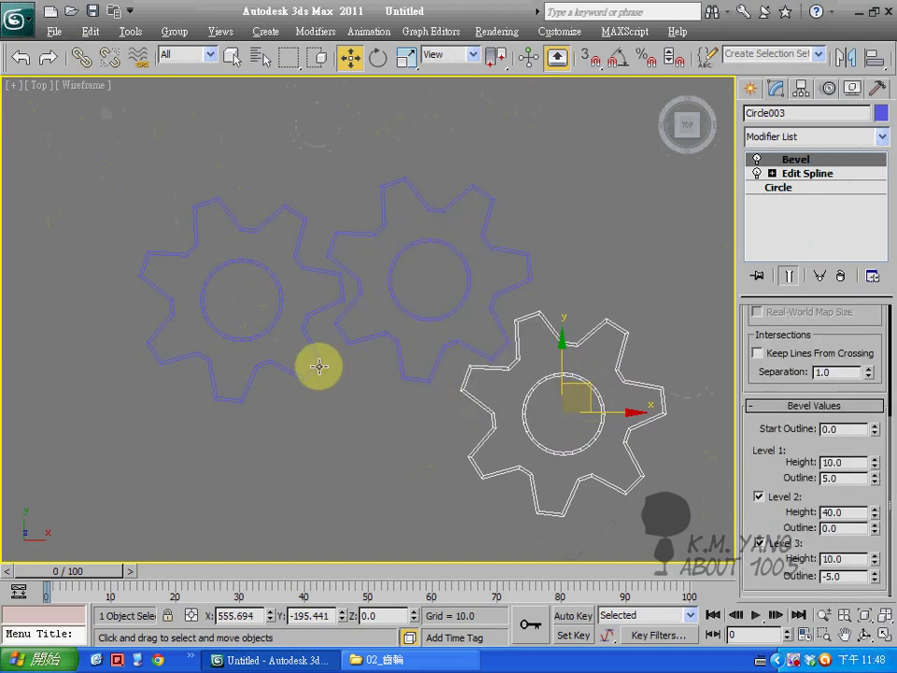
key("ctrl+z")
key("ctrl+y")
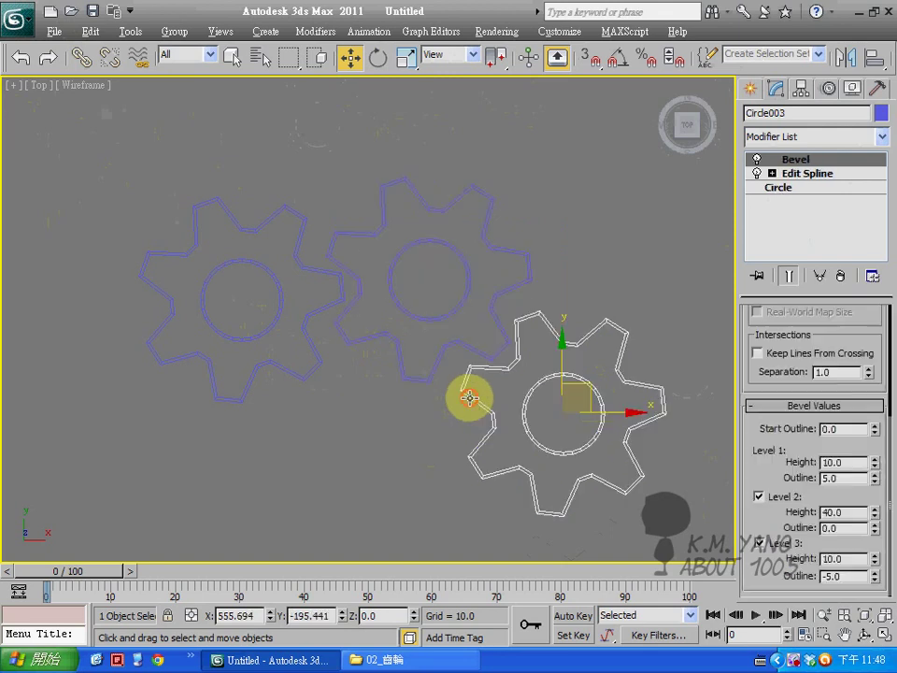
Select the left gear, show all four views zoomed to fit, and activate Perspective.
left_click(292, 374)
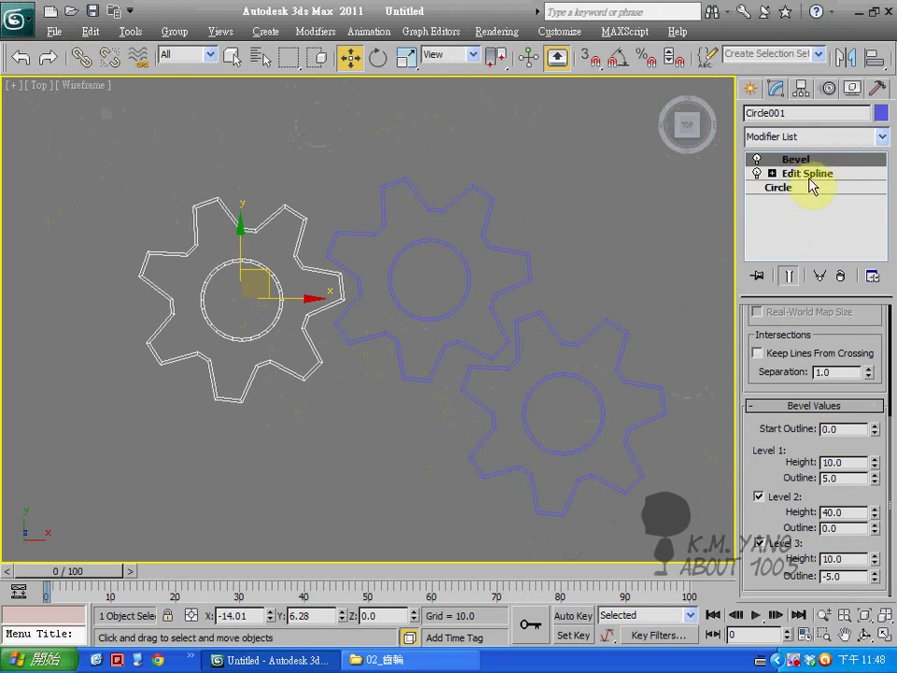
left_click(506, 372)
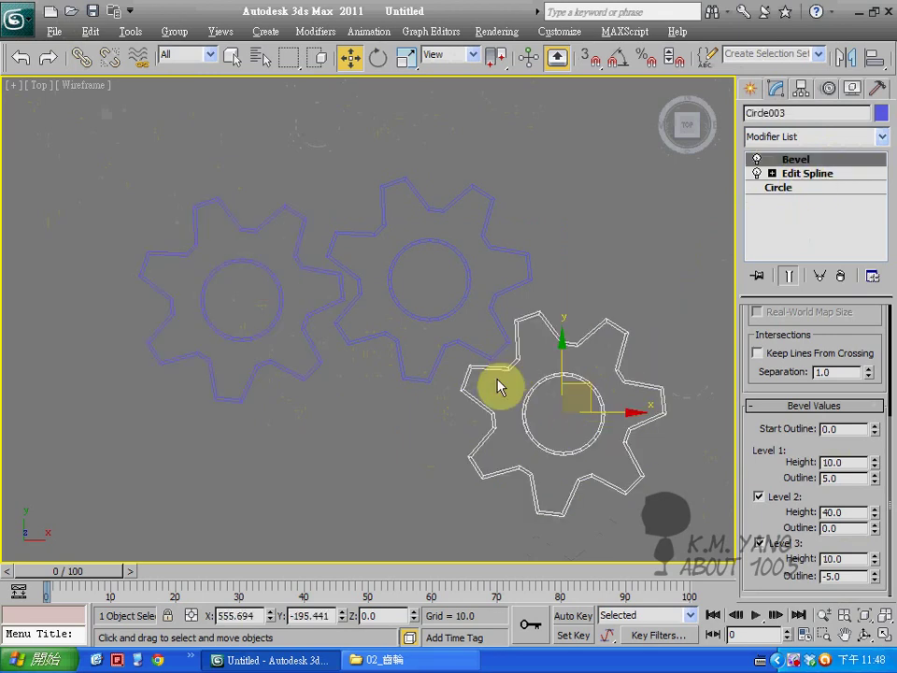
left_click(310, 364)
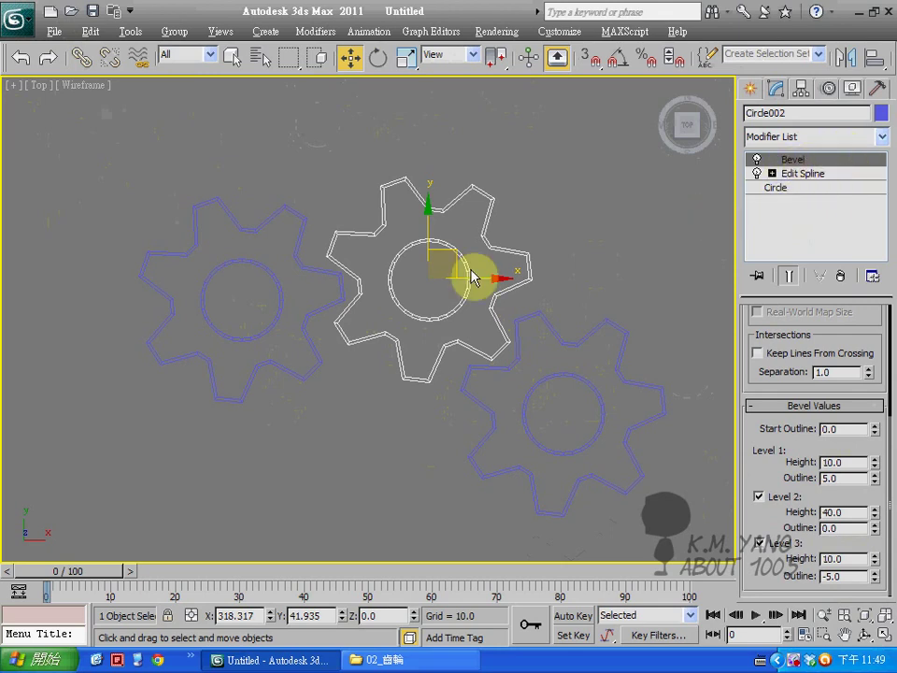
left_click(312, 368)
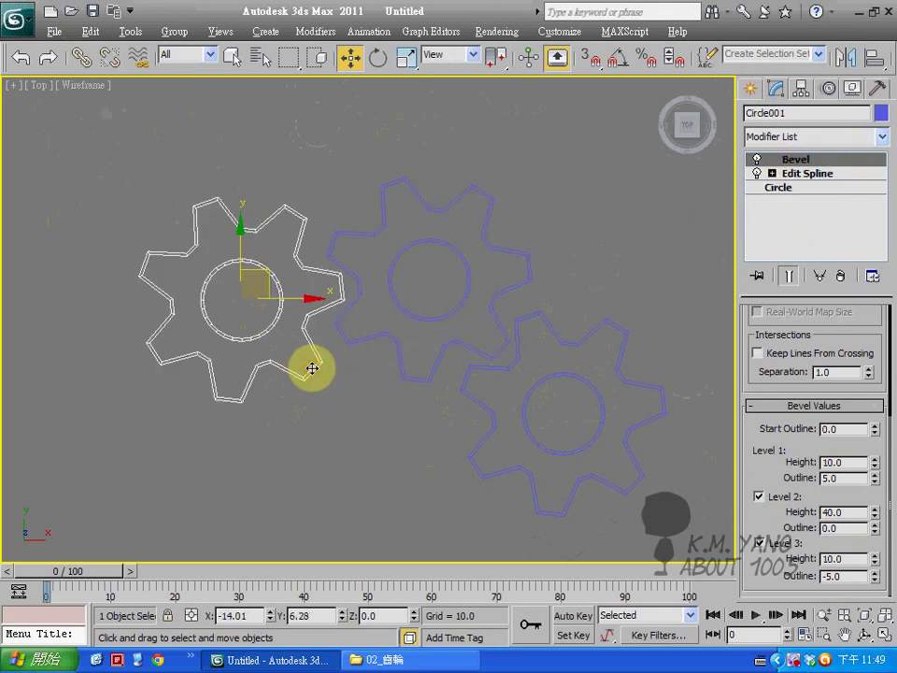
left_click(884, 635)
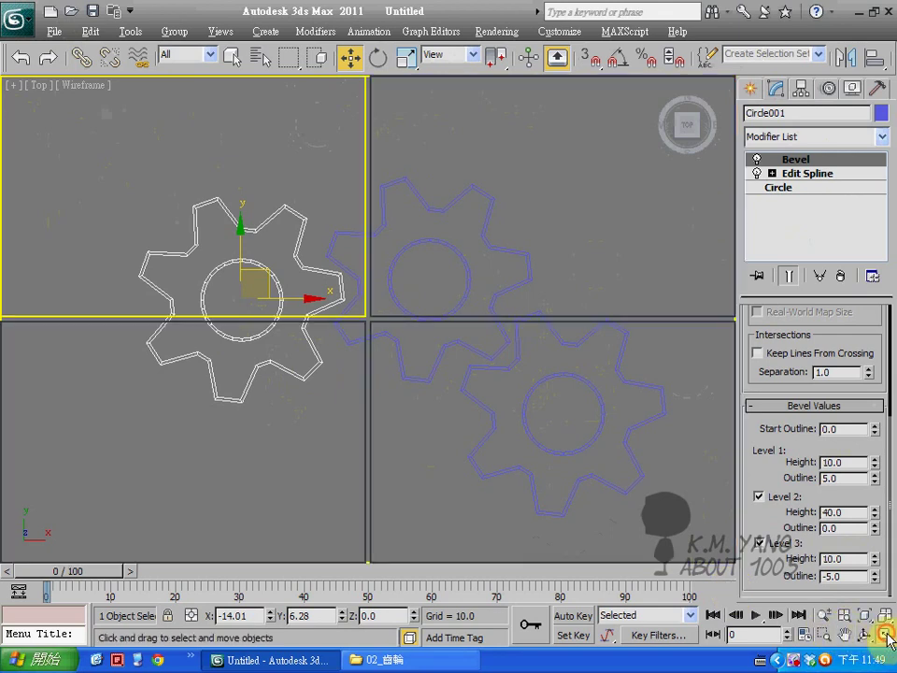
left_click(878, 615)
left_click(654, 464)
Test taller Bevel Level 1 heights on the left and middle gears, undoing both changes.
key("alt+w")
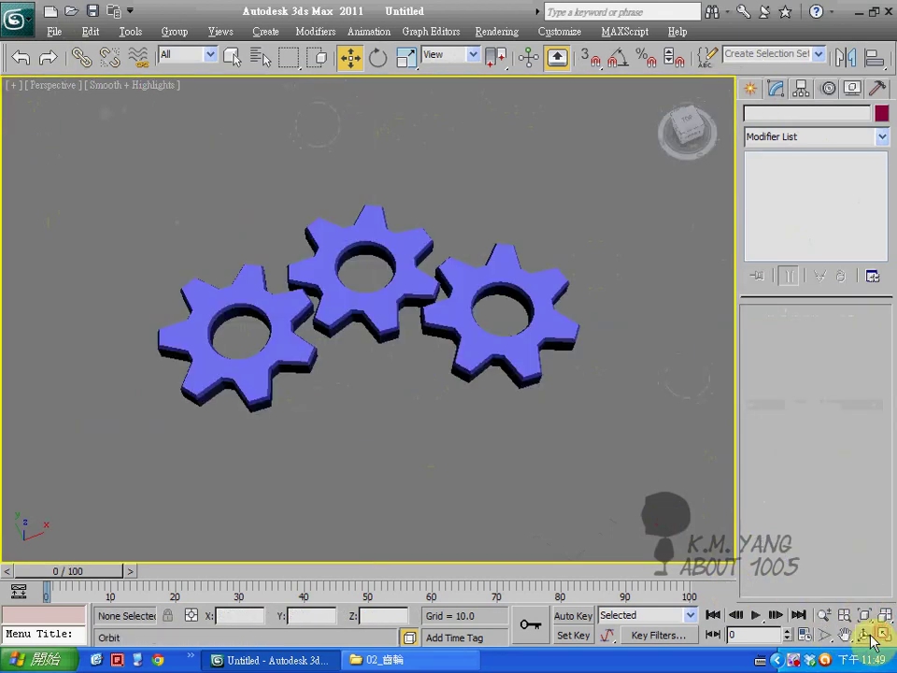
key("ctrl+r")
left_click_drag(468, 464, 408, 388)
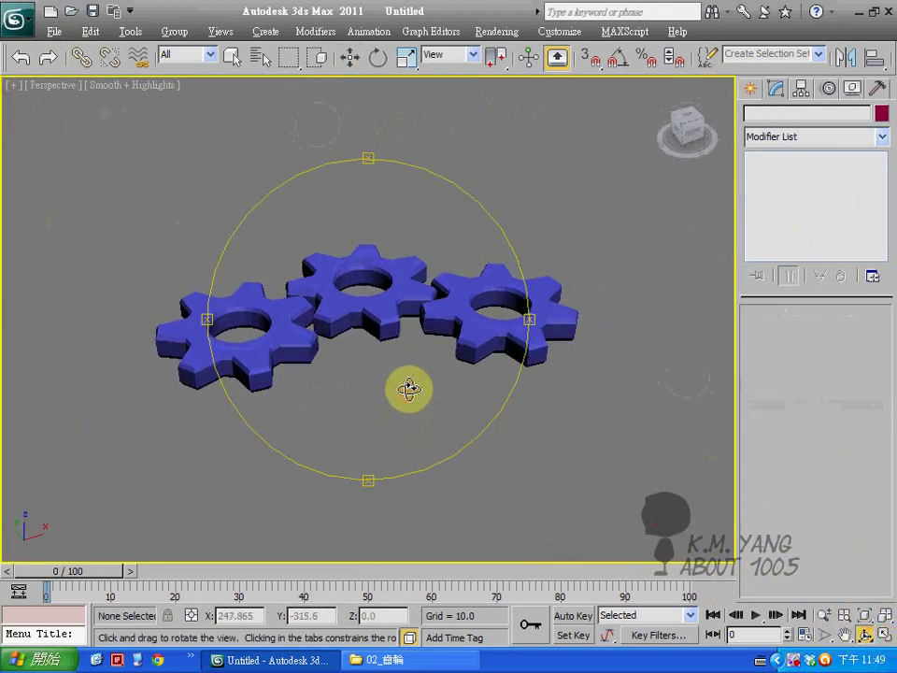
key("w")
left_click(257, 354)
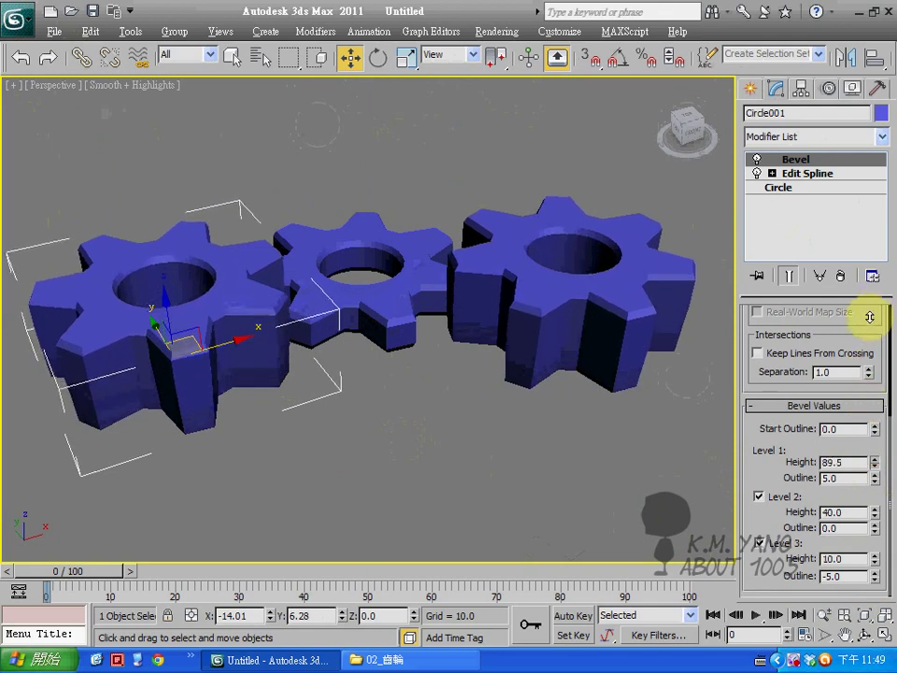
left_click_drag(875, 464, 874, 426)
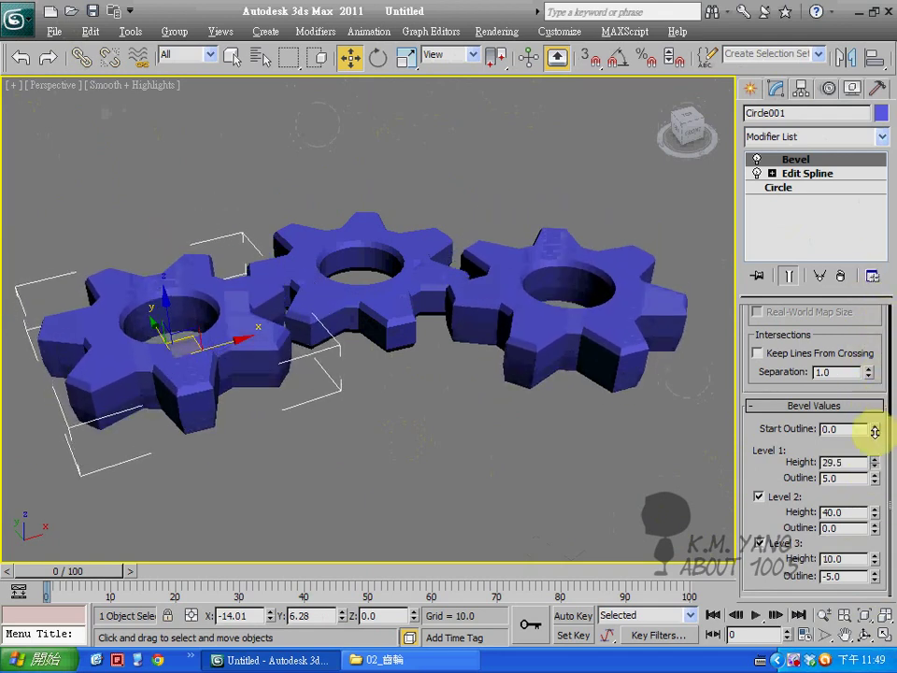
left_click(17, 58)
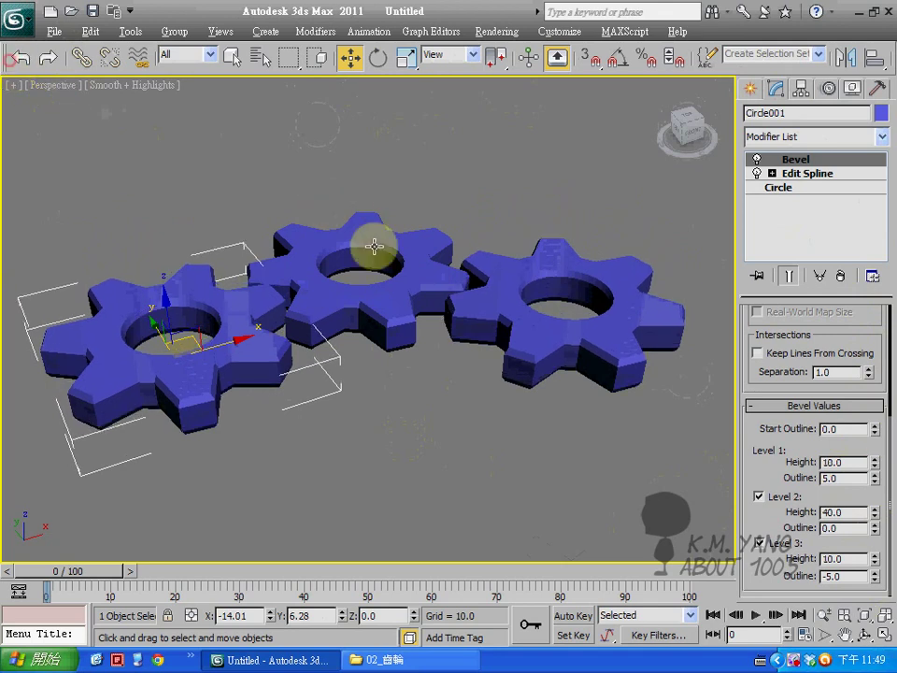
left_click(399, 297)
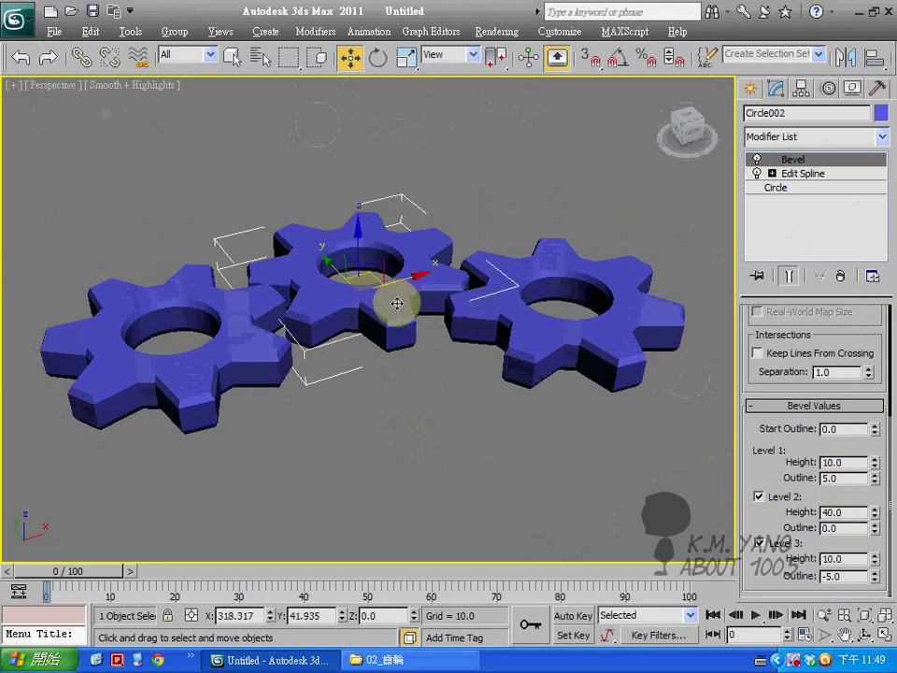
mouse_move(875, 467)
left_mouse_down()
mouse_move(863, 402)
mouse_move(865, 360)
mouse_move(865, 457)
mouse_move(876, 350)
mouse_move(875, 400)
mouse_move(874, 374)
left_mouse_up()
left_click(19, 58)
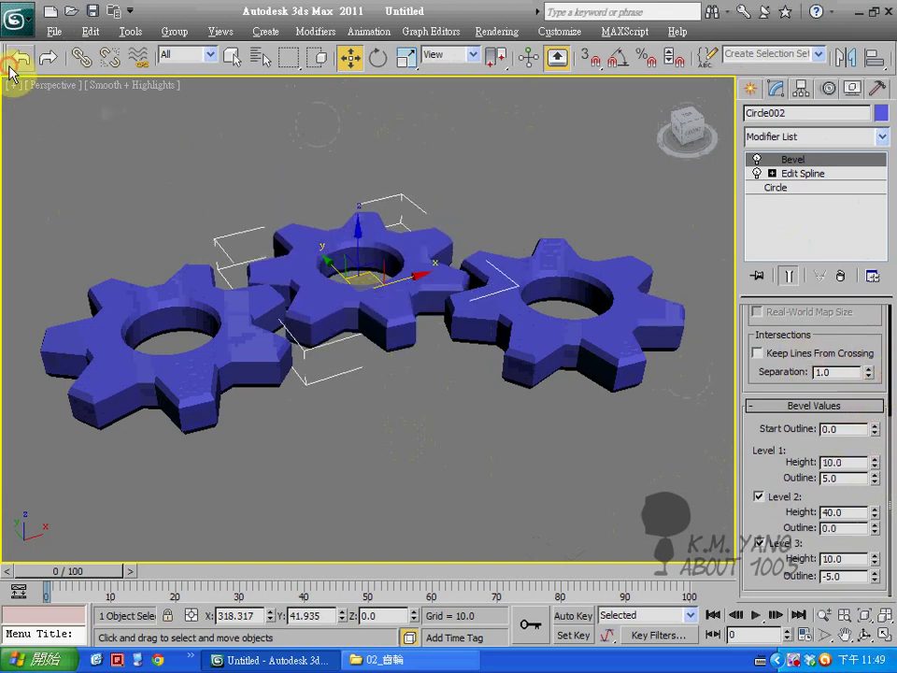
In the maximized Top view, deselect and reselect the middle gear, then clear the selection.
left_click(883, 638)
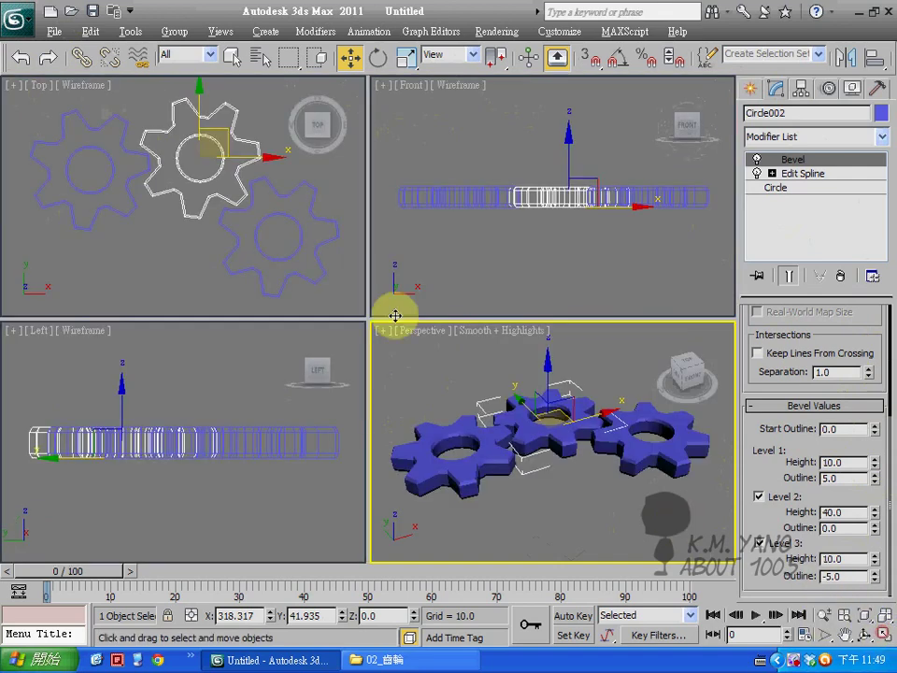
right_click(340, 290)
left_click(881, 635)
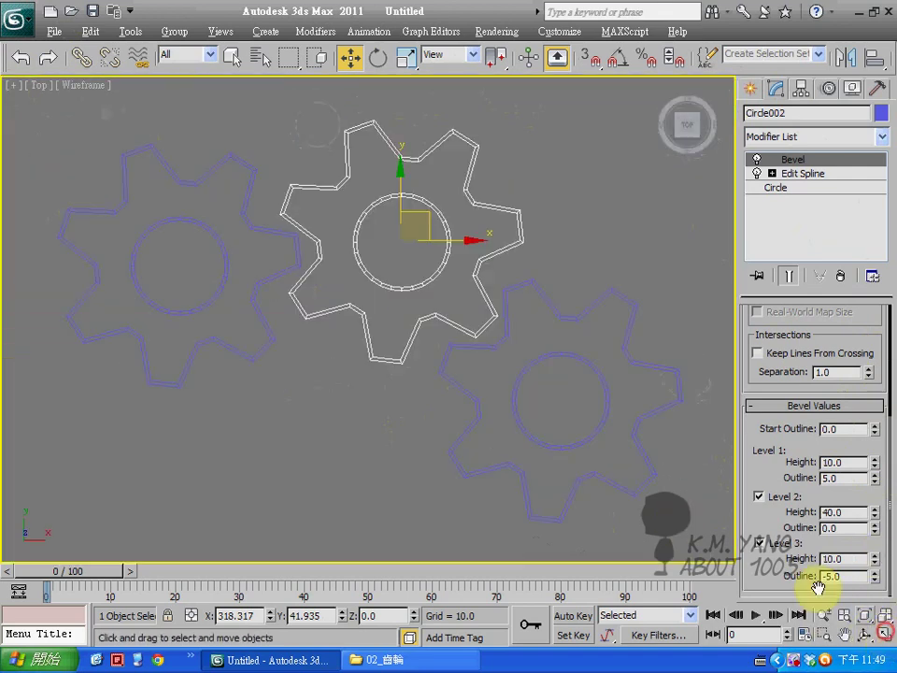
left_click(371, 404)
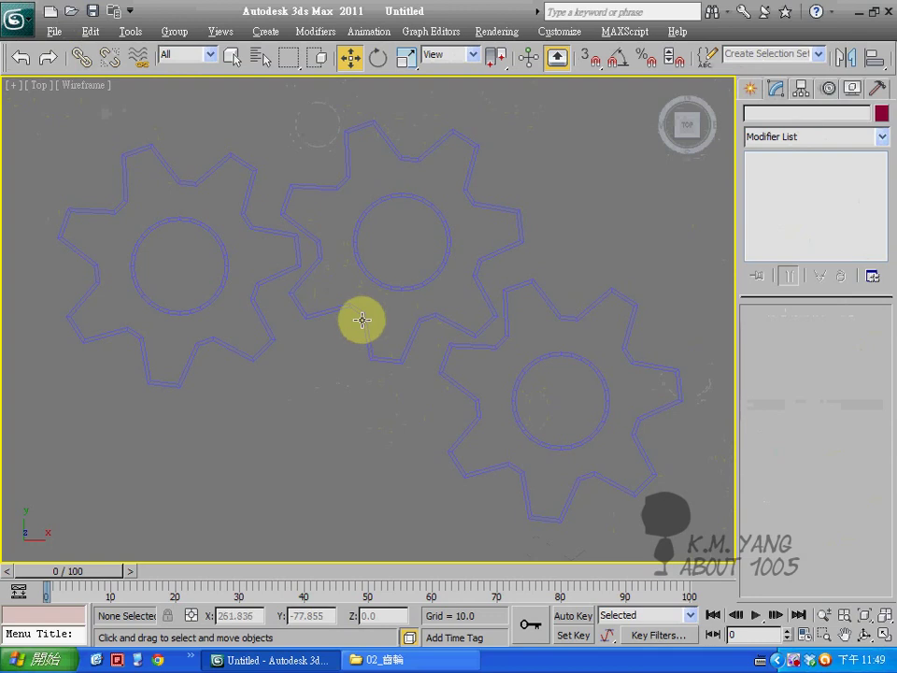
left_click(362, 320)
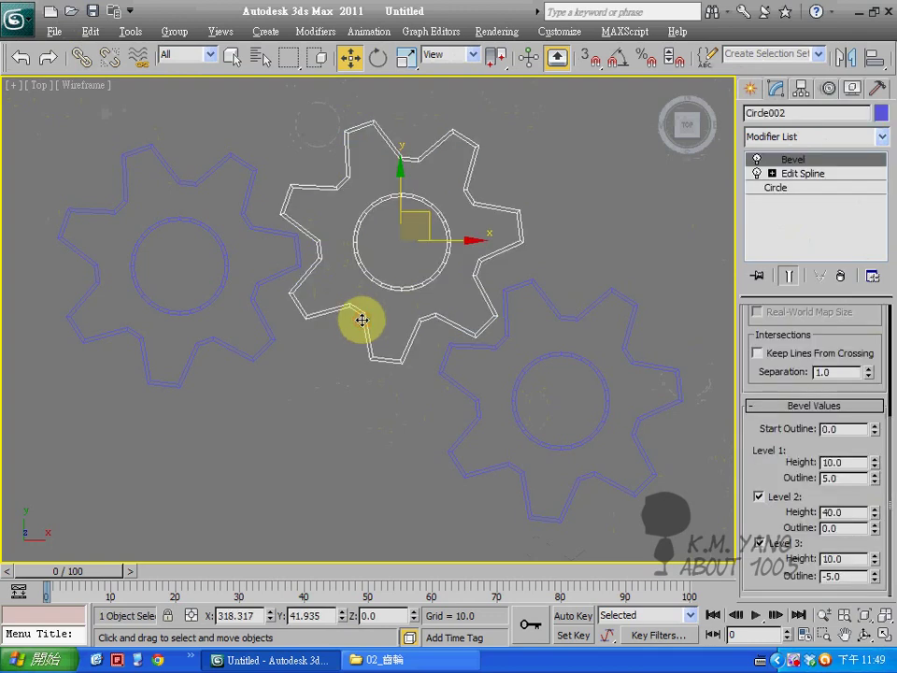
left_click(327, 383)
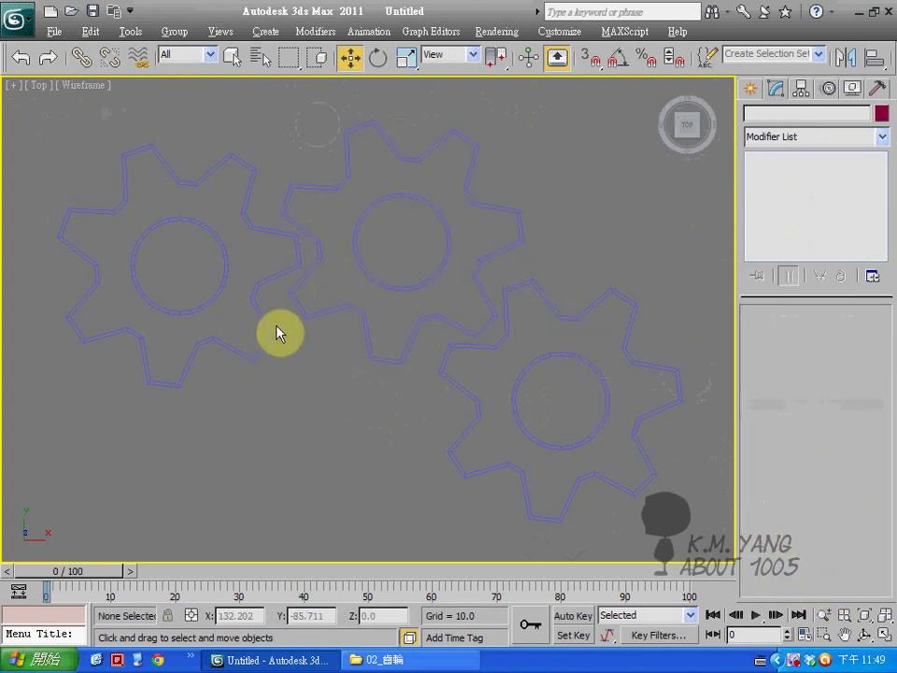
Reframe the maximized Perspective view and drag a selection around all three gears.
left_click(886, 638)
scroll(504, 397, "down", 3)
left_click(551, 411)
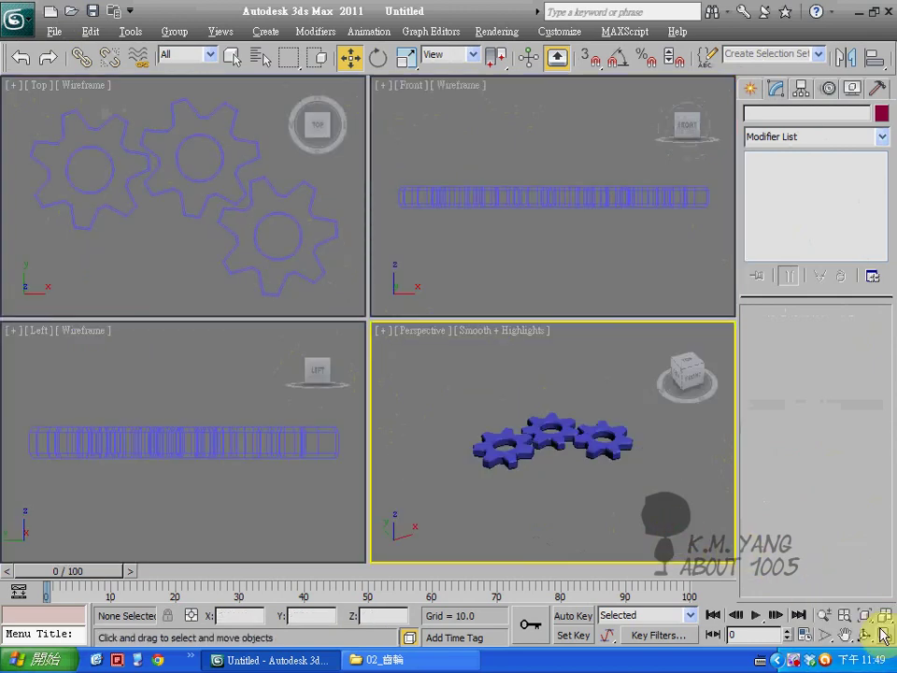
left_click(886, 635)
left_click(866, 636)
left_click_drag(386, 370, 395, 423)
scroll(394, 387, "up", 2)
scroll(409, 414, "up", 2)
scroll(406, 416, "up", 2)
scroll(397, 413, "down", 2)
key("w")
left_click_drag(564, 490, 278, 272)
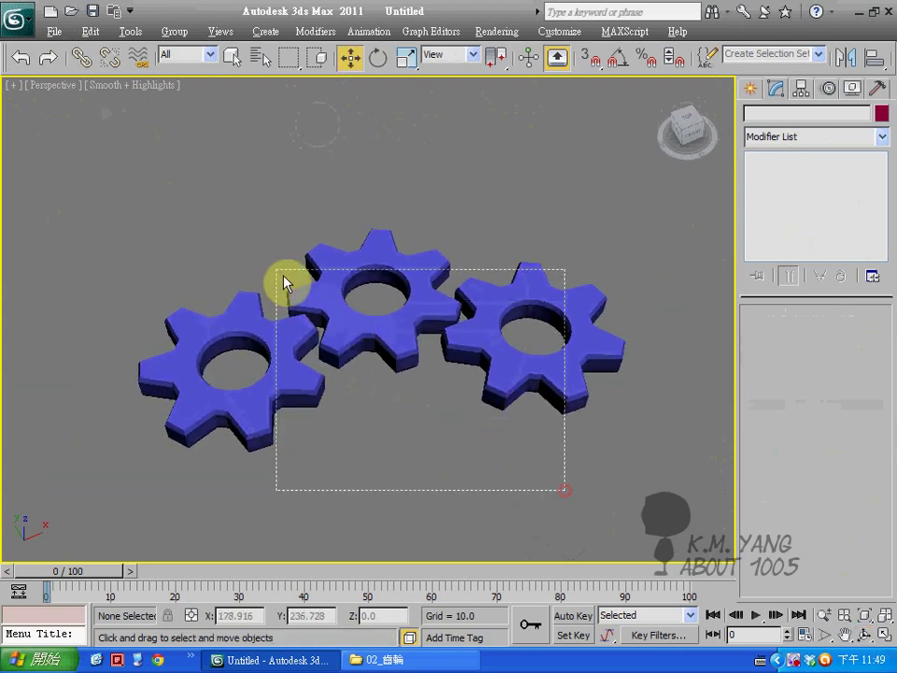
left_click_drag(698, 71, 458, 71)
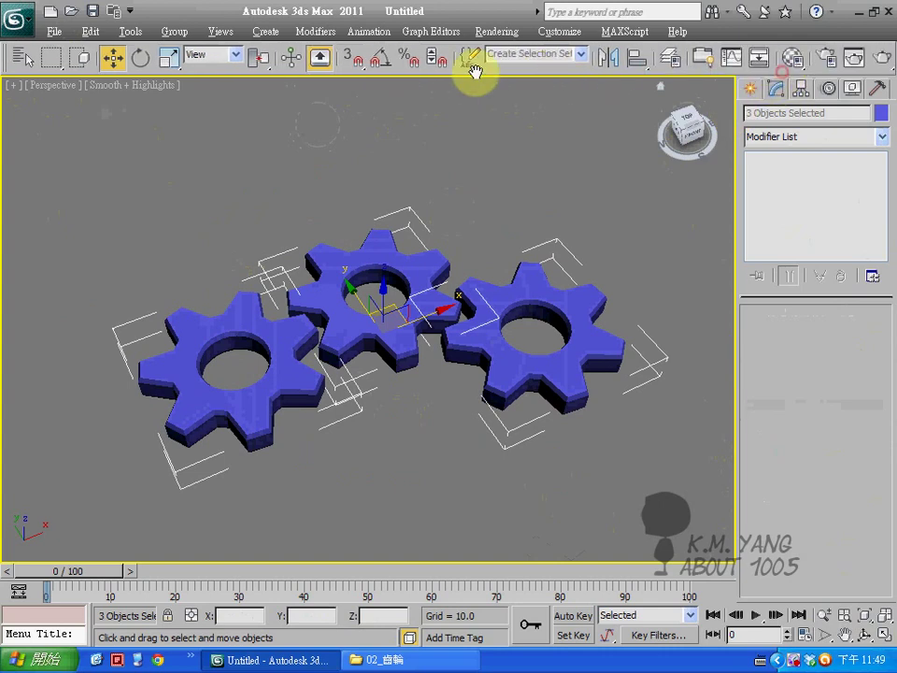
Open the Material Editor and settle on the Compact Material Editor mode.
left_click(794, 65)
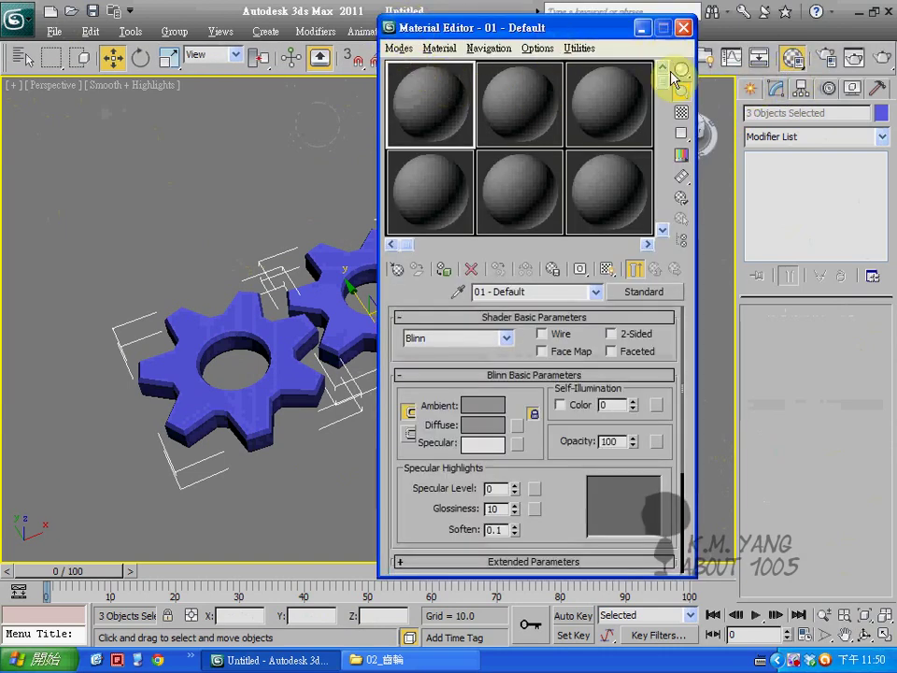
left_click(399, 48)
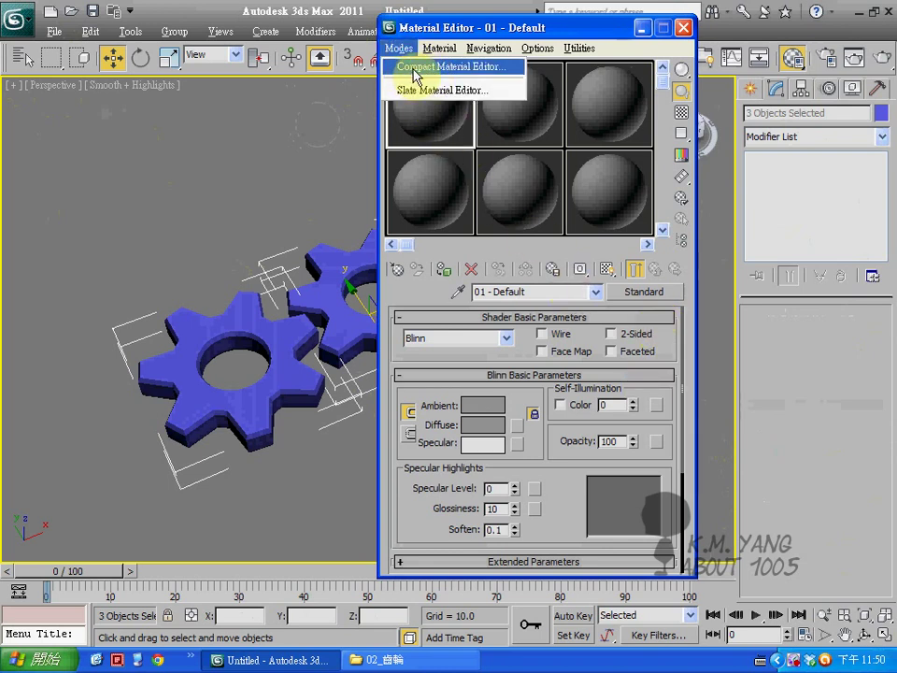
left_click(415, 67)
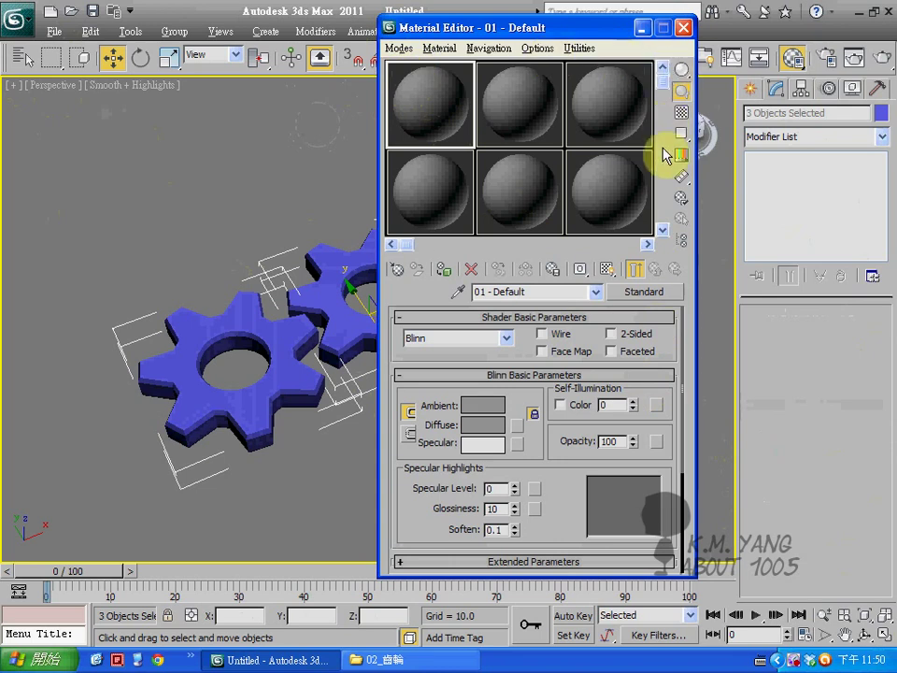
left_click(401, 47)
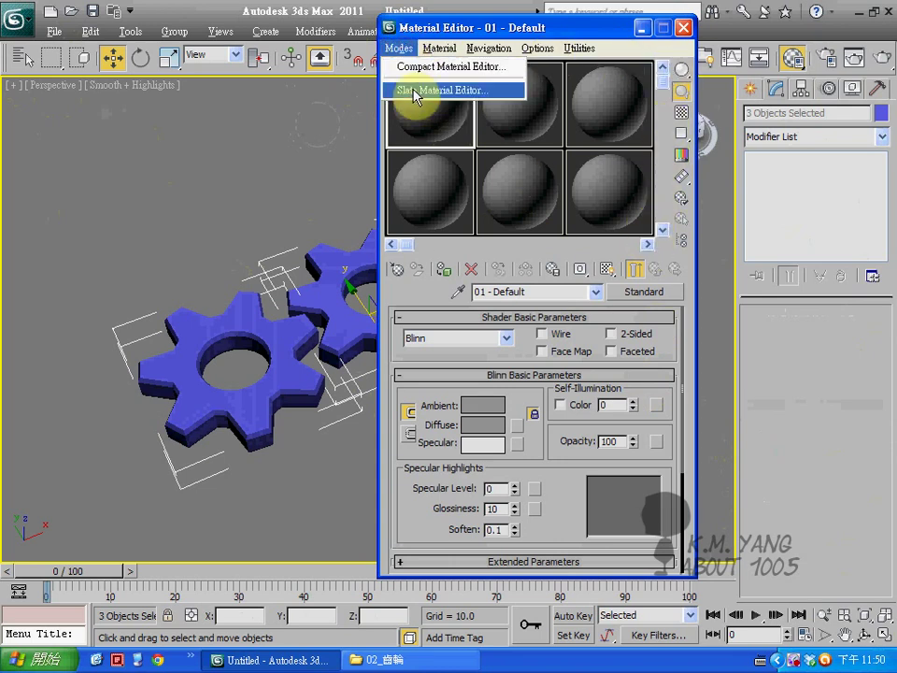
left_click(416, 90)
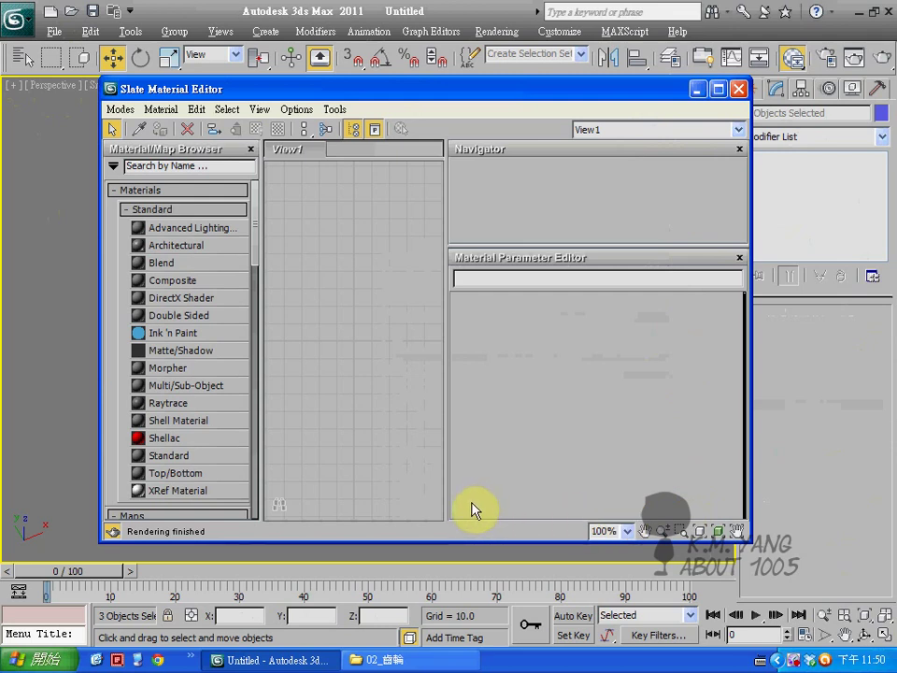
left_click(121, 109)
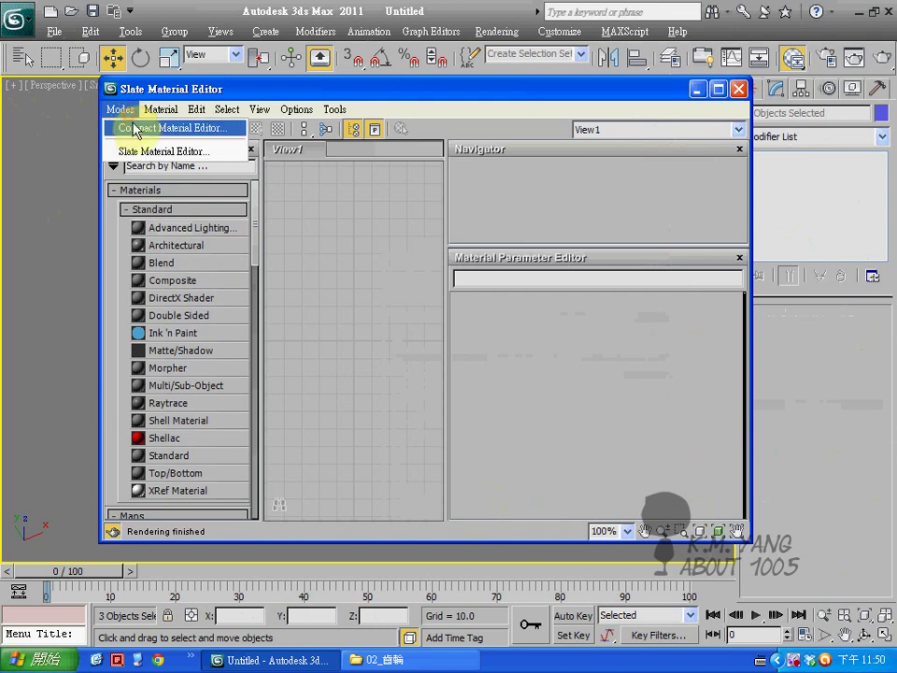
left_click(135, 129)
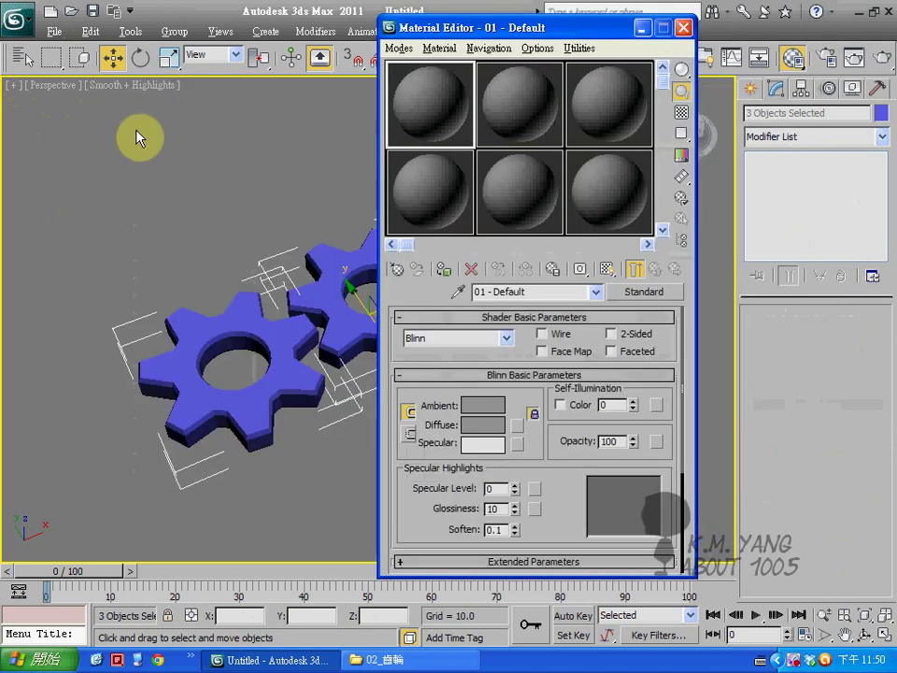
Move the editor aside to uncover the gears and expand the Maps rollout.
mouse_move(485, 27)
left_mouse_down()
mouse_move(637, 41)
mouse_move(631, 38)
left_mouse_up()
left_click_drag(686, 474, 671, 291)
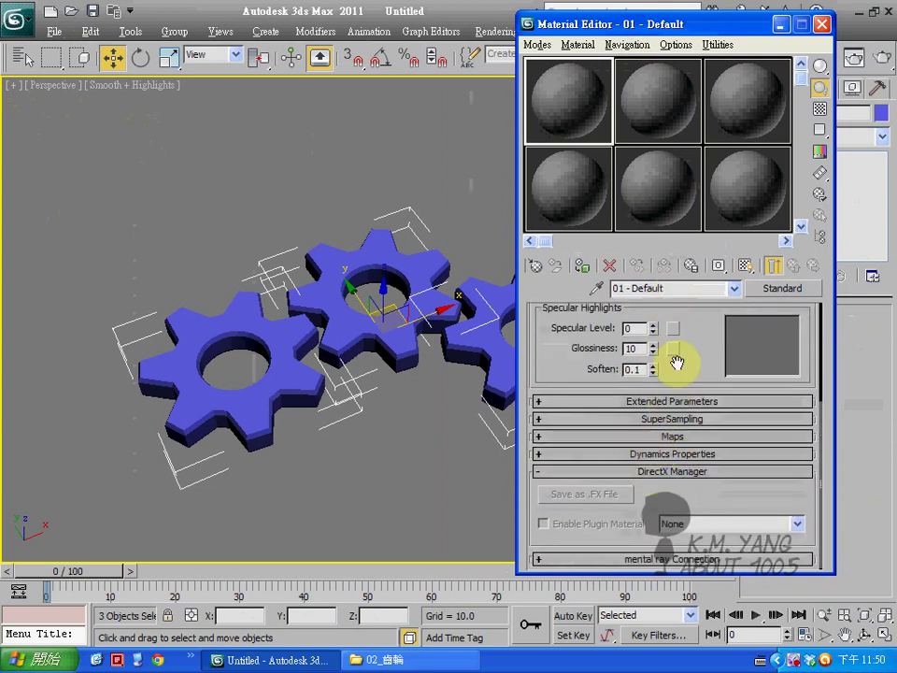
left_click_drag(679, 361, 682, 505)
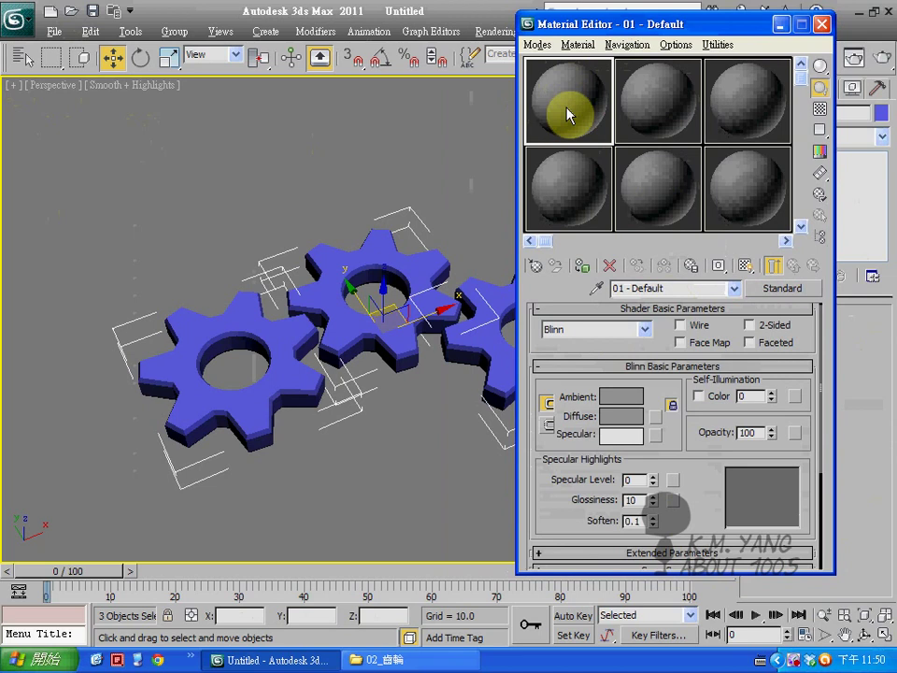
middle_click_drag(400, 310, 356, 296)
mouse_move(678, 455)
left_mouse_down()
mouse_move(671, 387)
mouse_move(679, 421)
left_mouse_up()
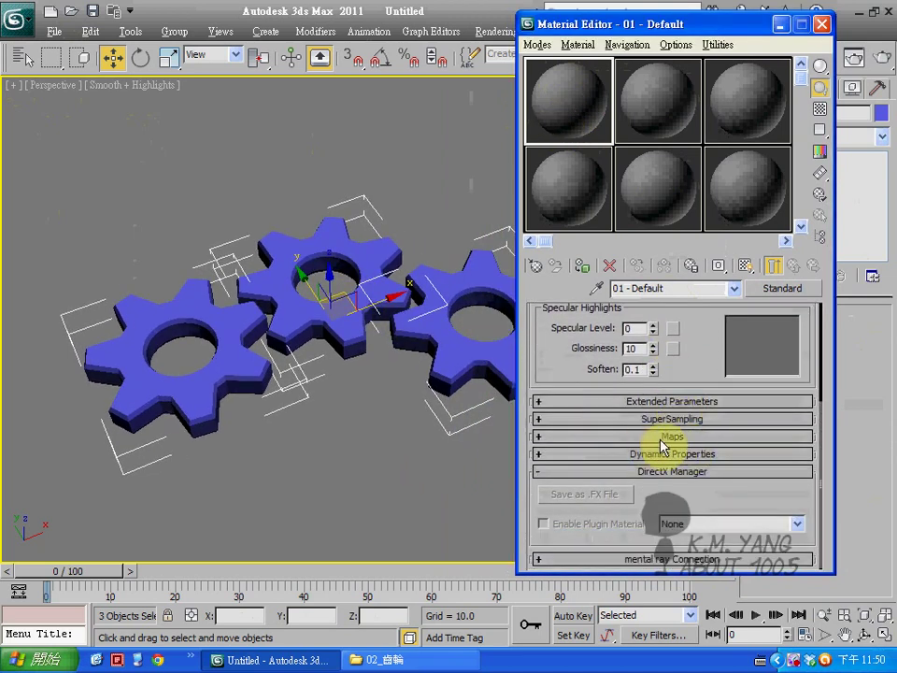
left_click(660, 437)
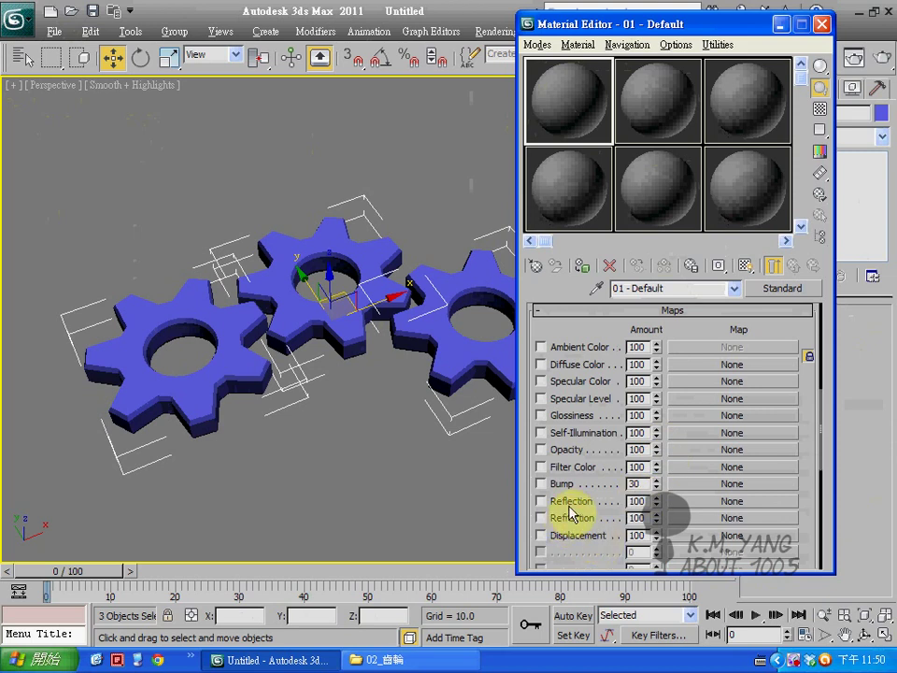
Load Lakerem2.jpg as a Bitmap map on the Reflection channel.
left_click(688, 505)
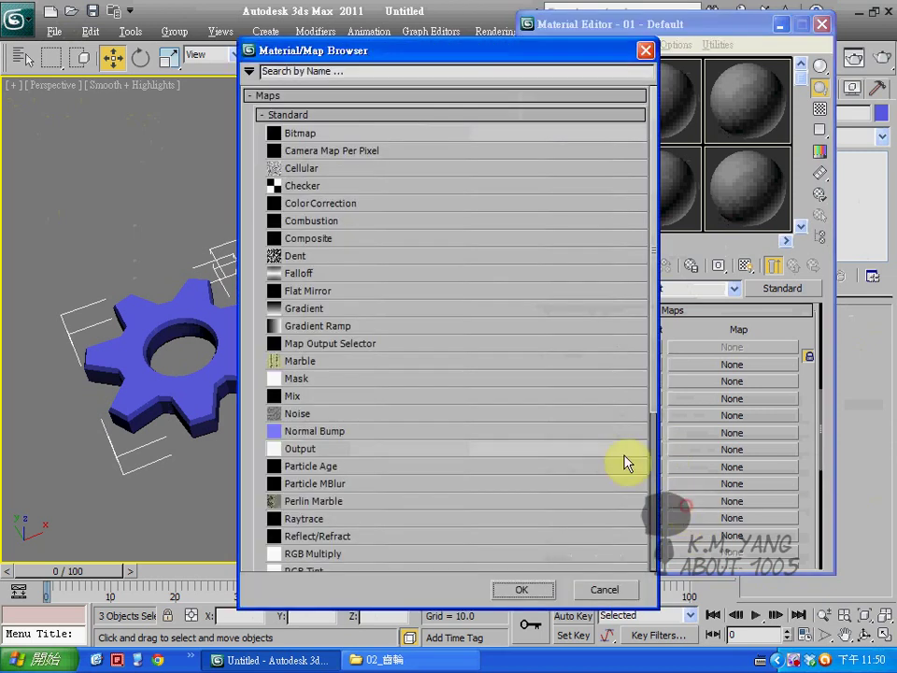
double_click(293, 139)
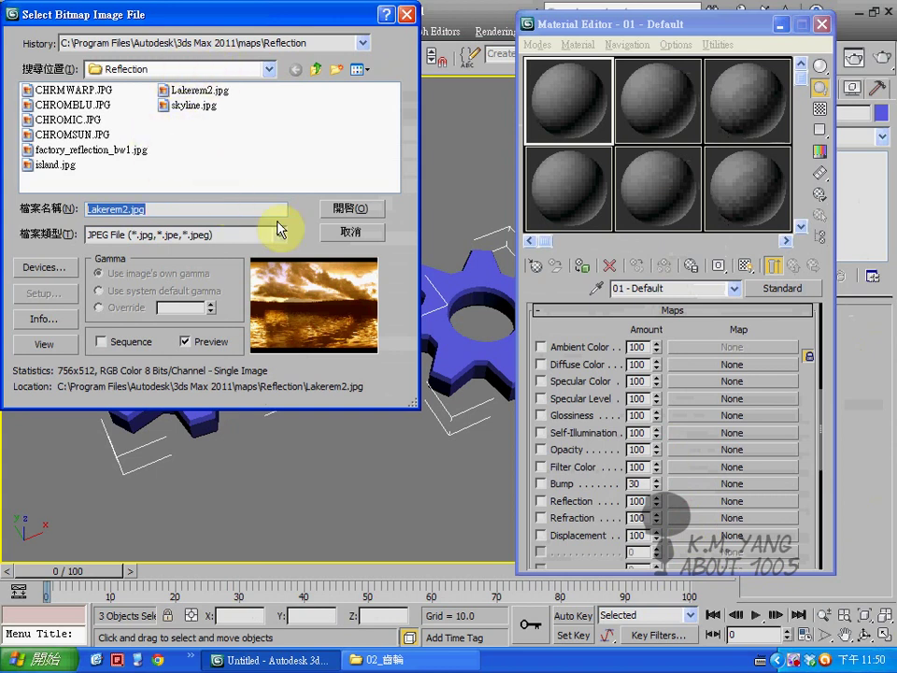
left_click(365, 211)
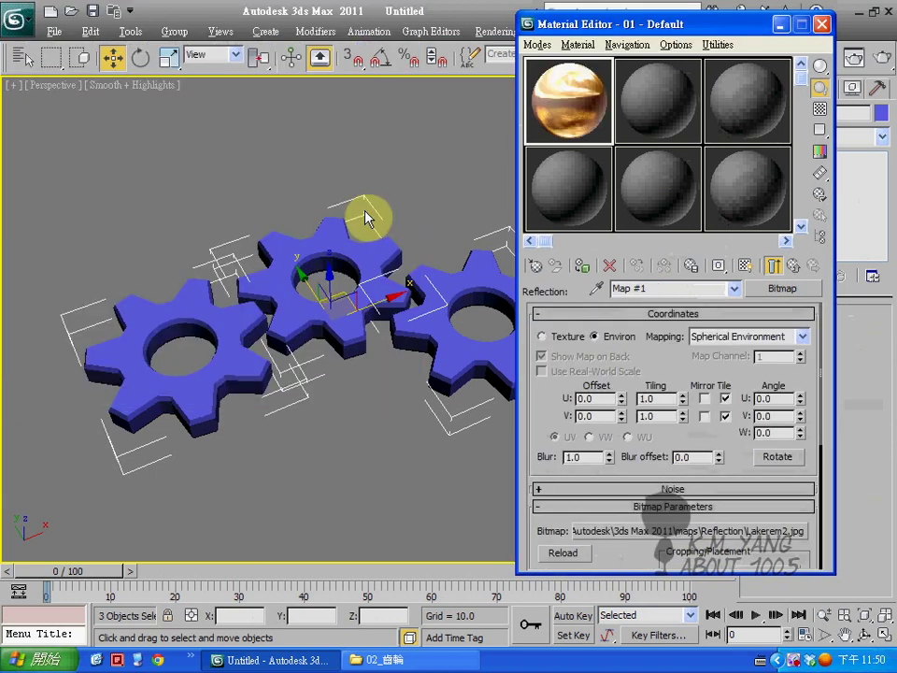
left_click(795, 268)
Copy the reflection map onto Refraction and assign the material to the three gears.
left_click_drag(710, 505, 695, 521)
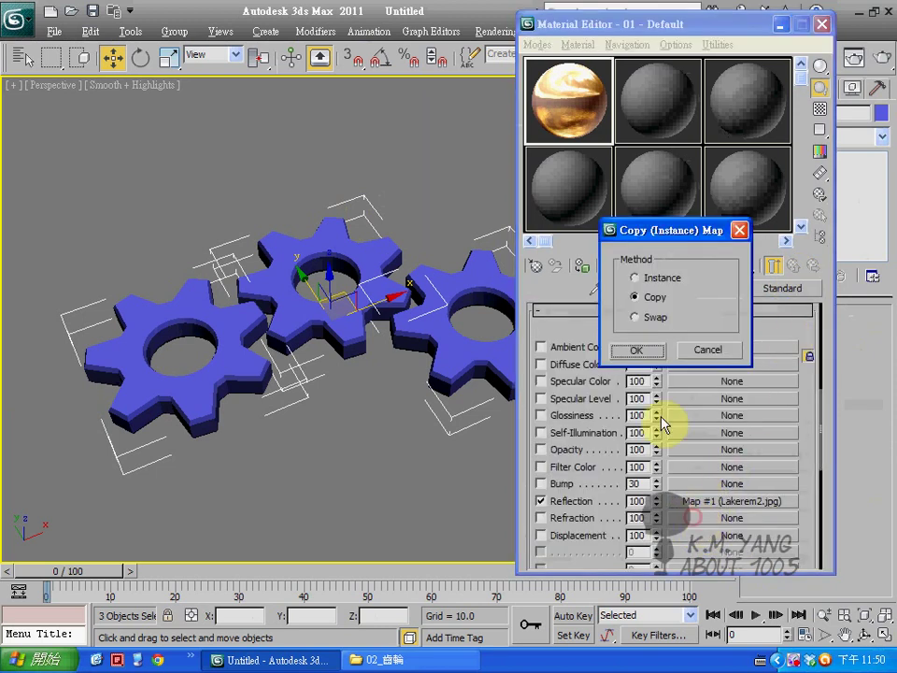
left_click(633, 351)
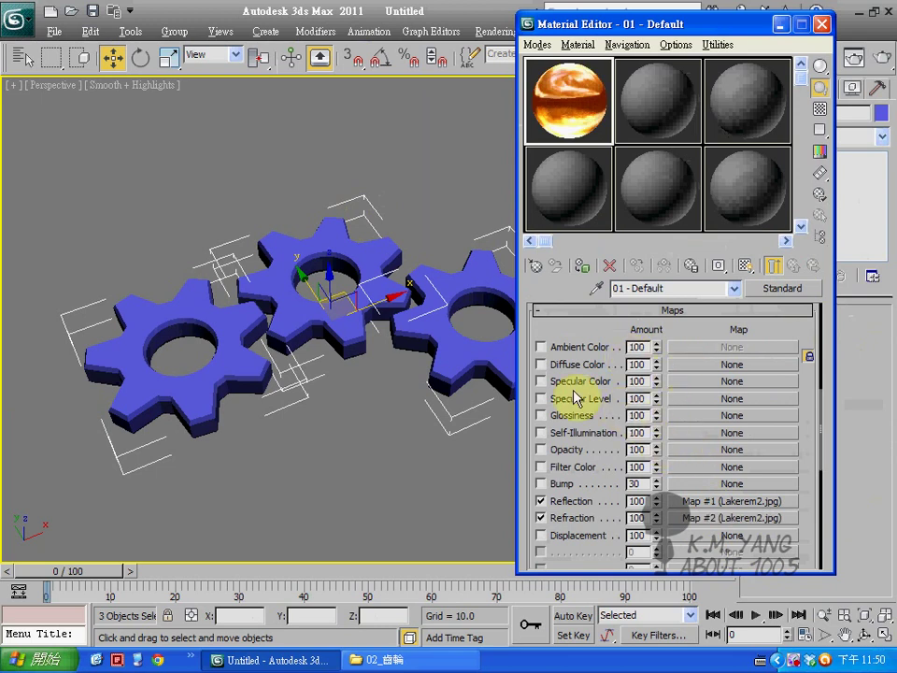
left_click(582, 267)
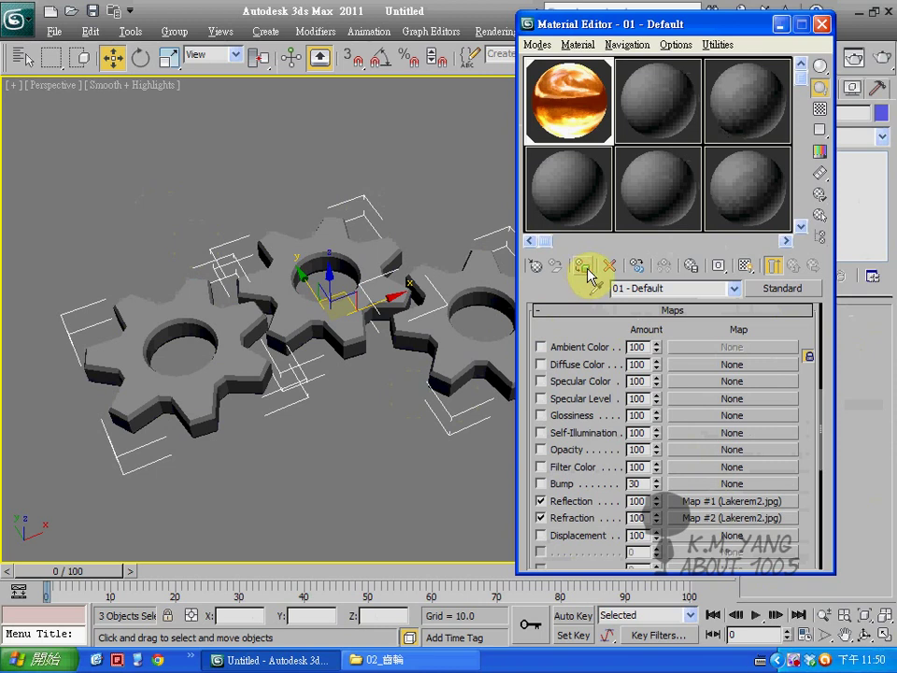
Minimize the Material Editor and render the gears from three orbited angles.
left_click(780, 23)
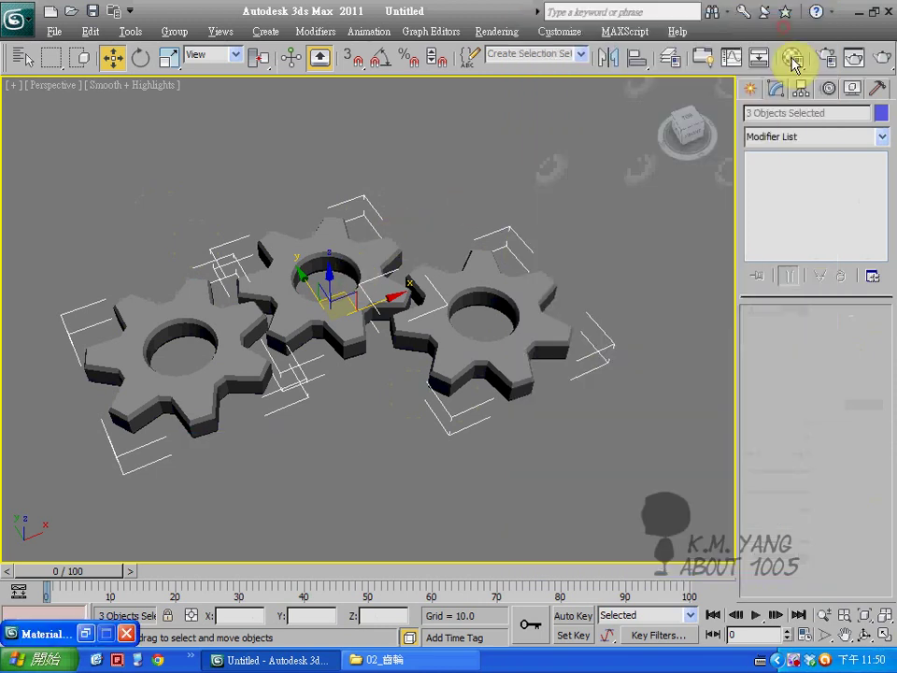
left_click(878, 64)
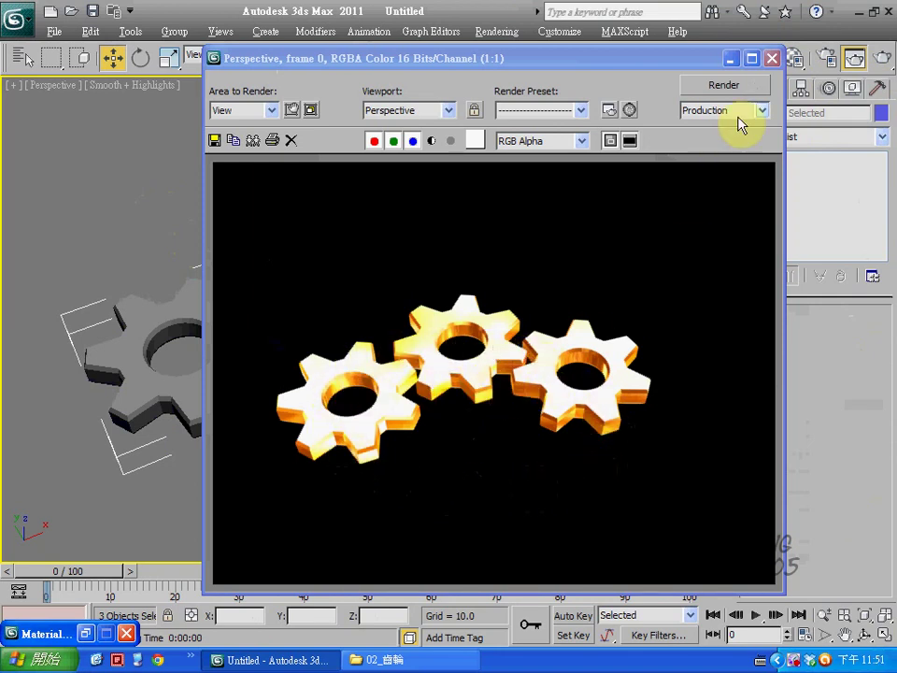
left_click(772, 58)
left_click(863, 637)
left_click_drag(350, 387, 376, 362)
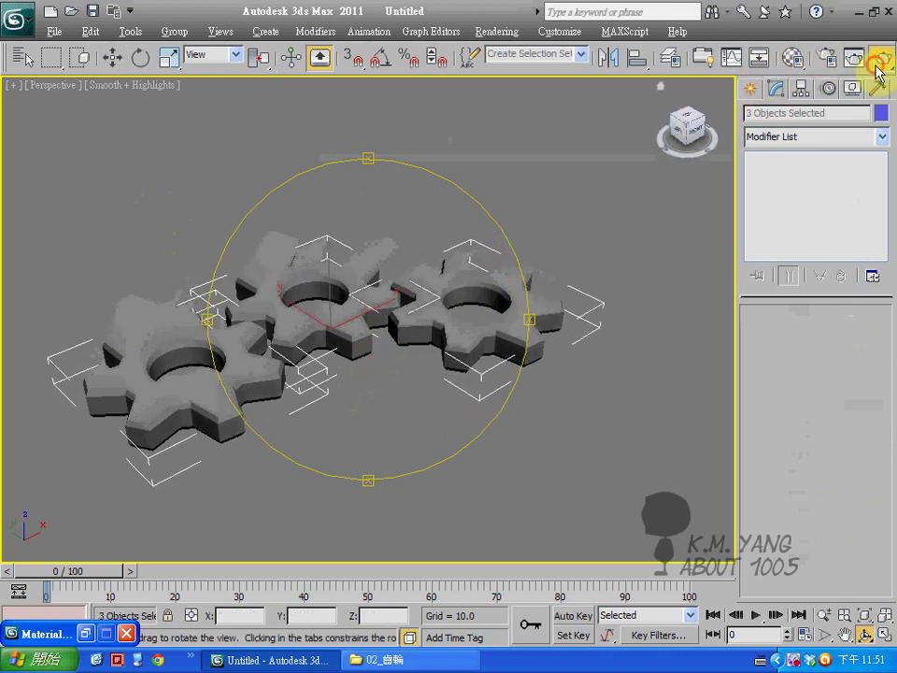
left_click(879, 59)
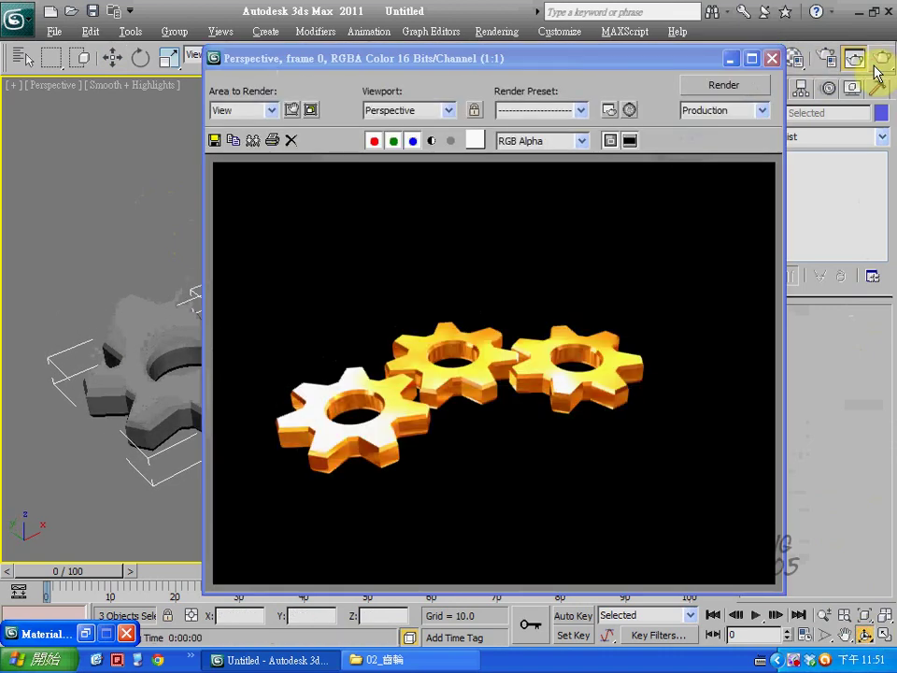
left_click(771, 58)
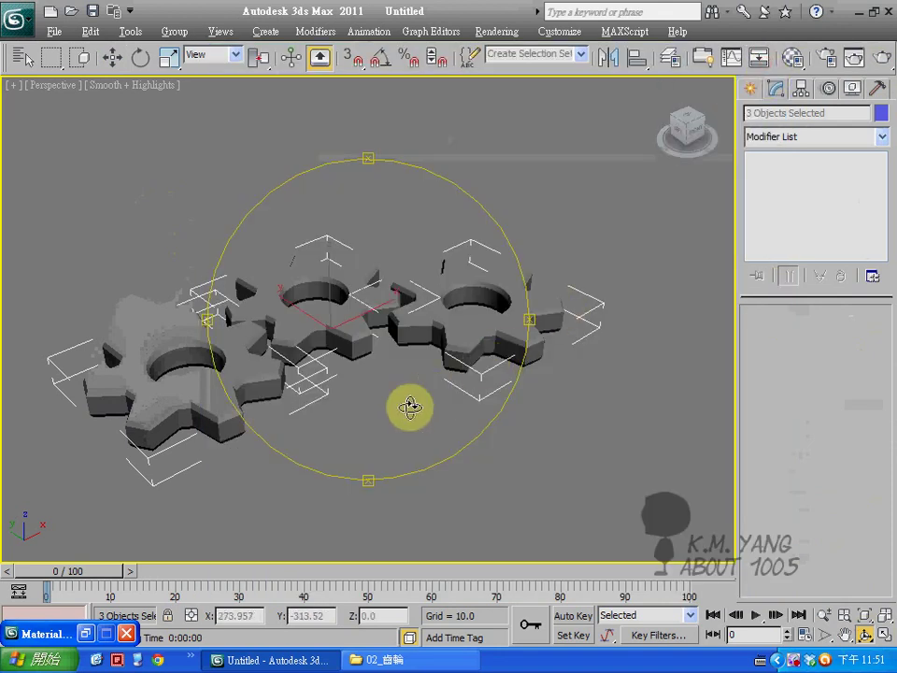
left_click_drag(409, 407, 367, 446)
left_click(874, 60)
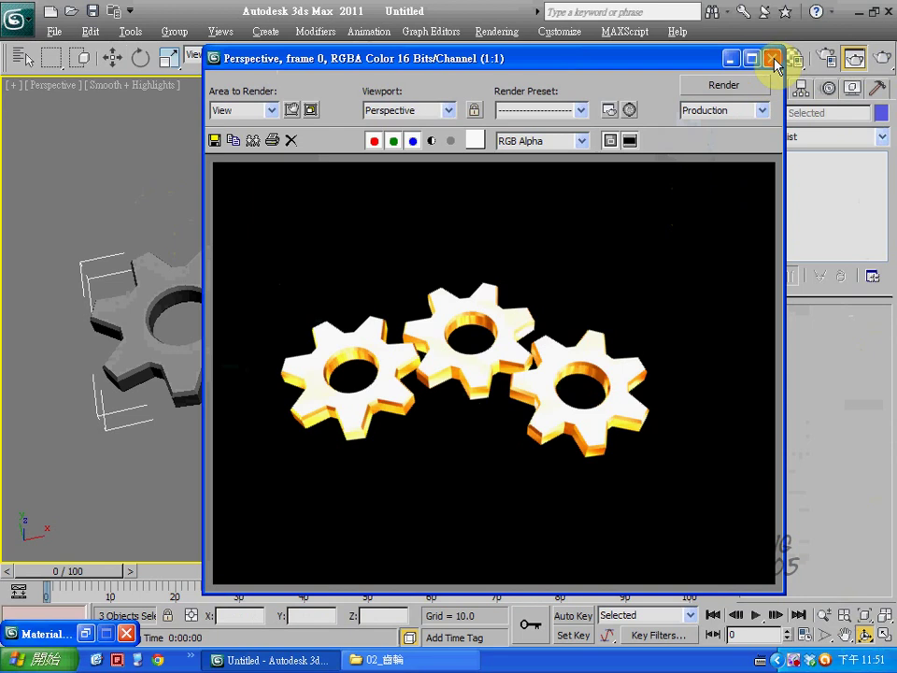
left_click(775, 58)
Orbit once more, close the Material Editor, and return to four viewports with Top active.
mouse_move(477, 360)
left_mouse_down()
mouse_move(488, 396)
mouse_move(412, 421)
mouse_move(392, 410)
mouse_move(418, 406)
left_mouse_up()
right_click(416, 408)
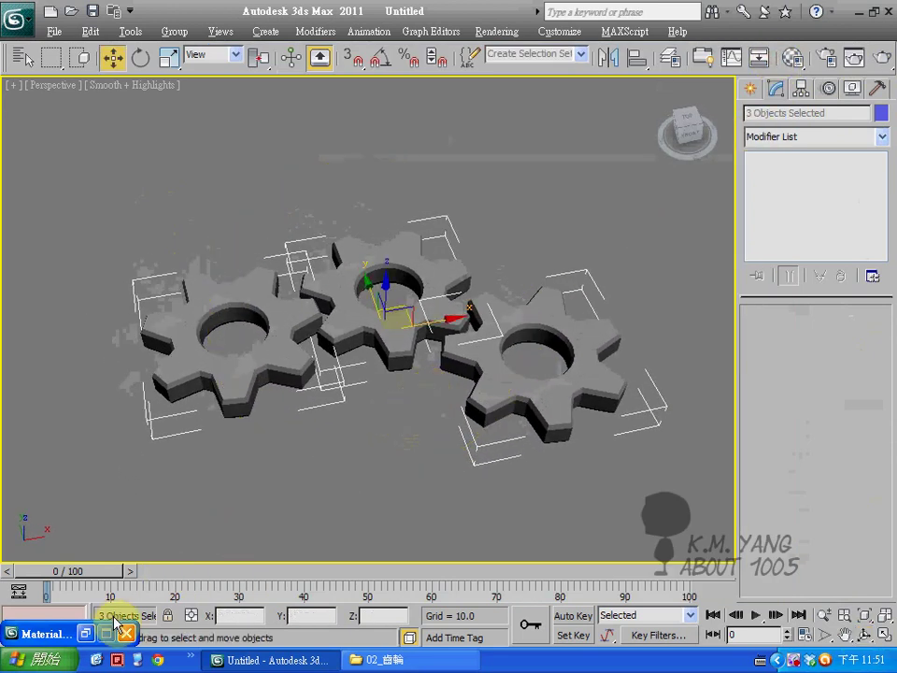
left_click(84, 633)
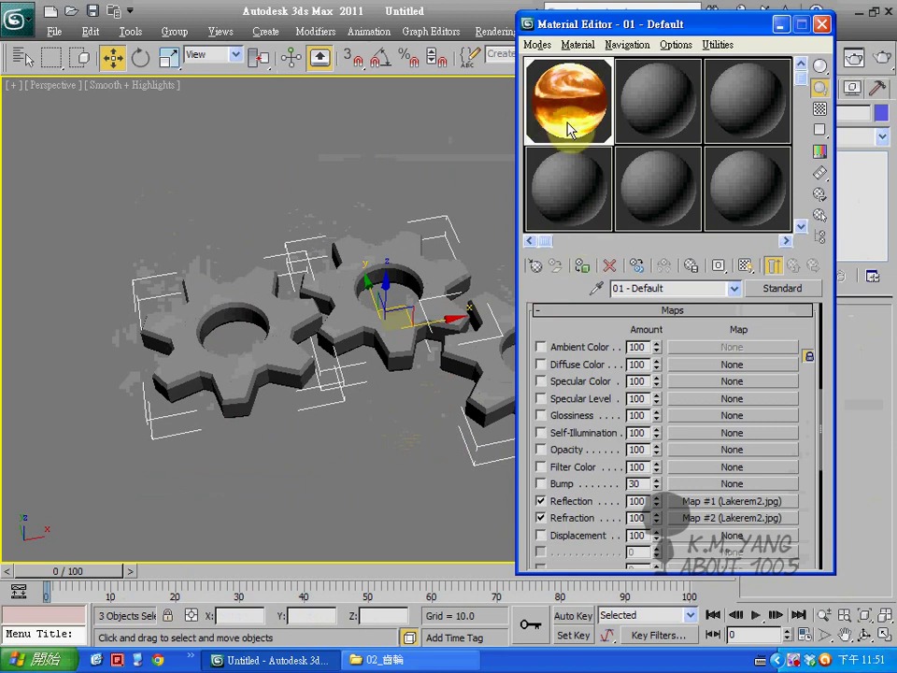
left_click(821, 24)
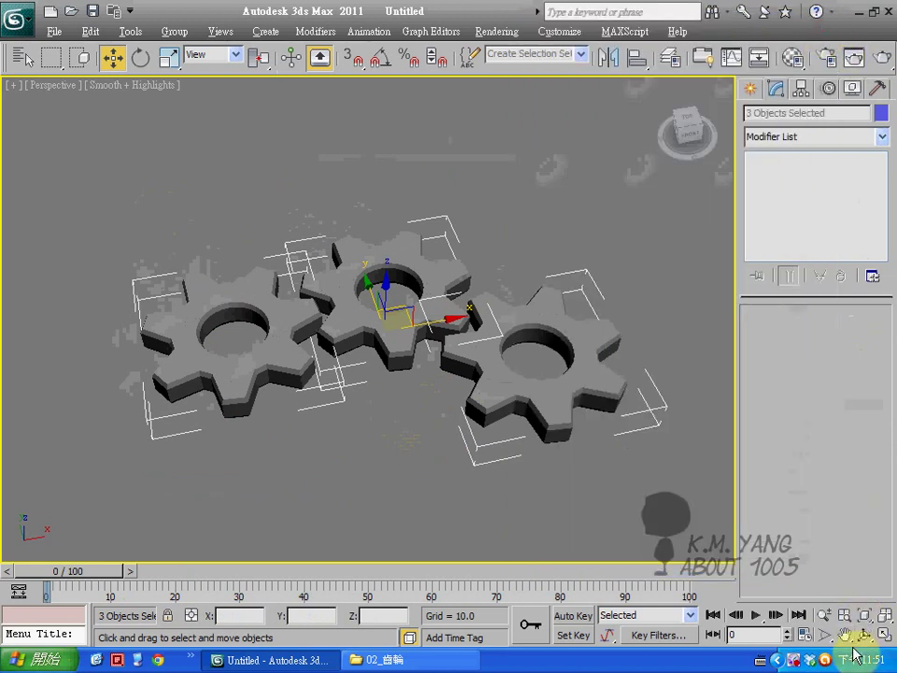
left_click(884, 639)
left_click(194, 272)
At frame 100 with Auto Key and Angle Snap on, rotate the left gear -120° about Z.
left_click_drag(48, 570, 689, 579)
key("w")
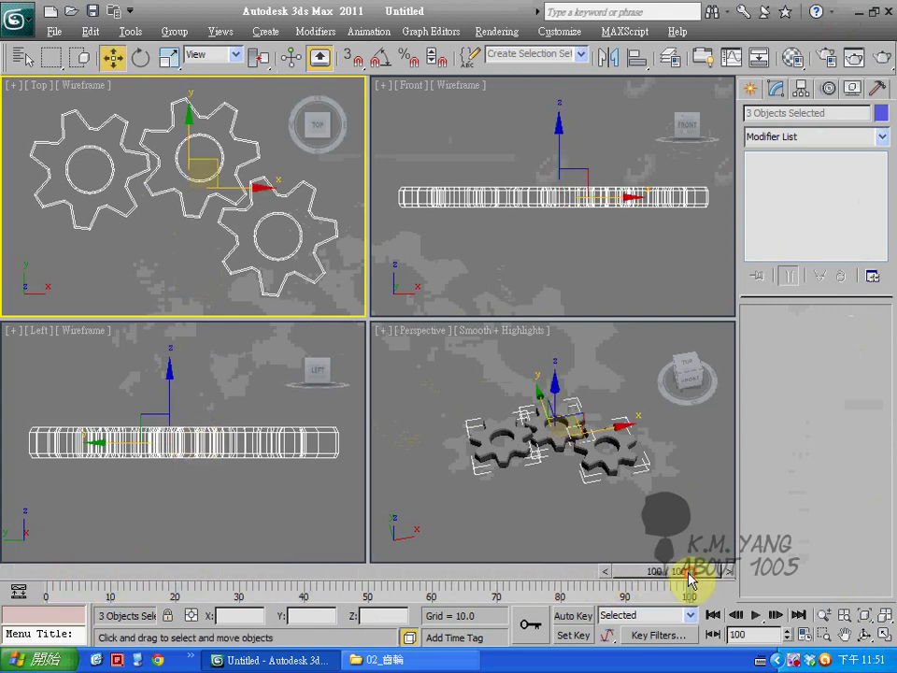
left_click(574, 616)
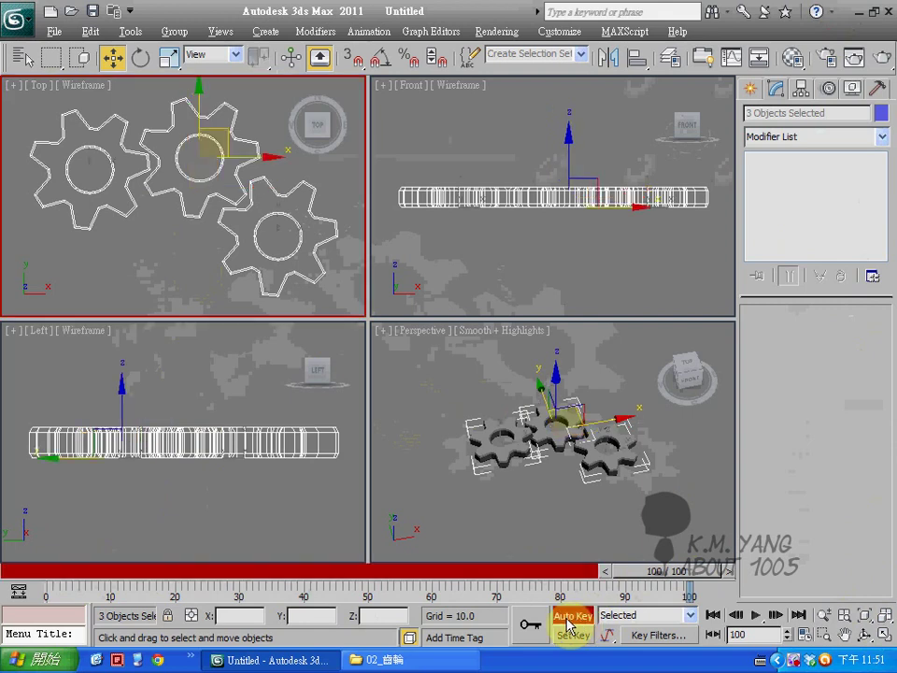
left_click(86, 221)
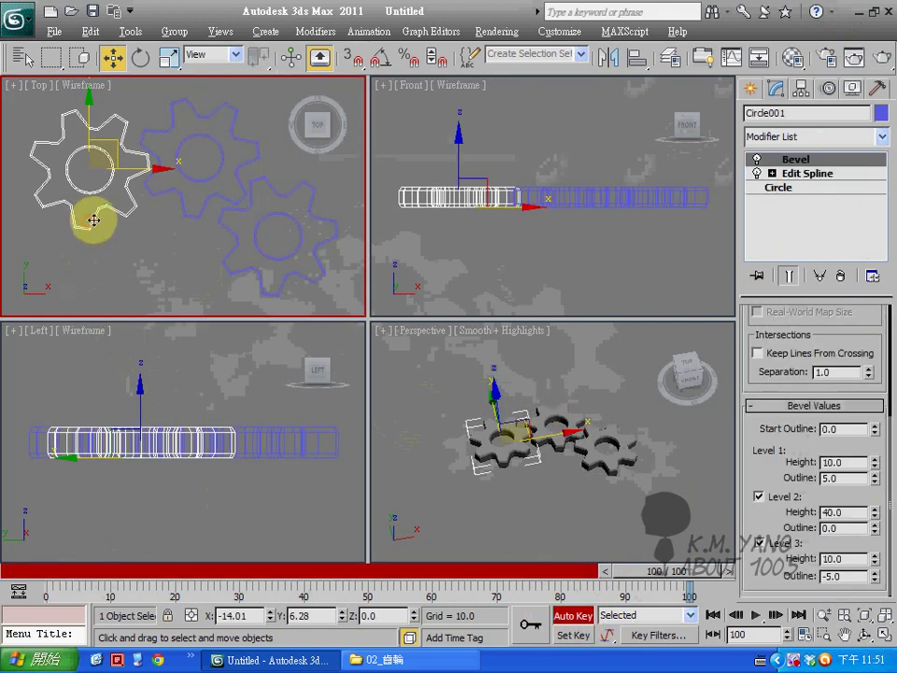
left_click(140, 59)
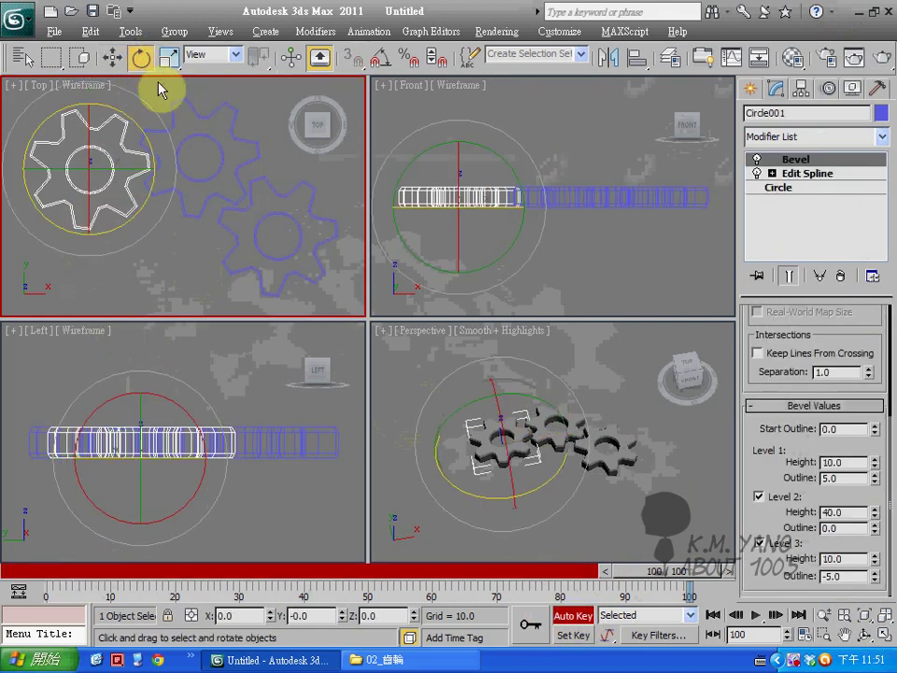
left_click(389, 61)
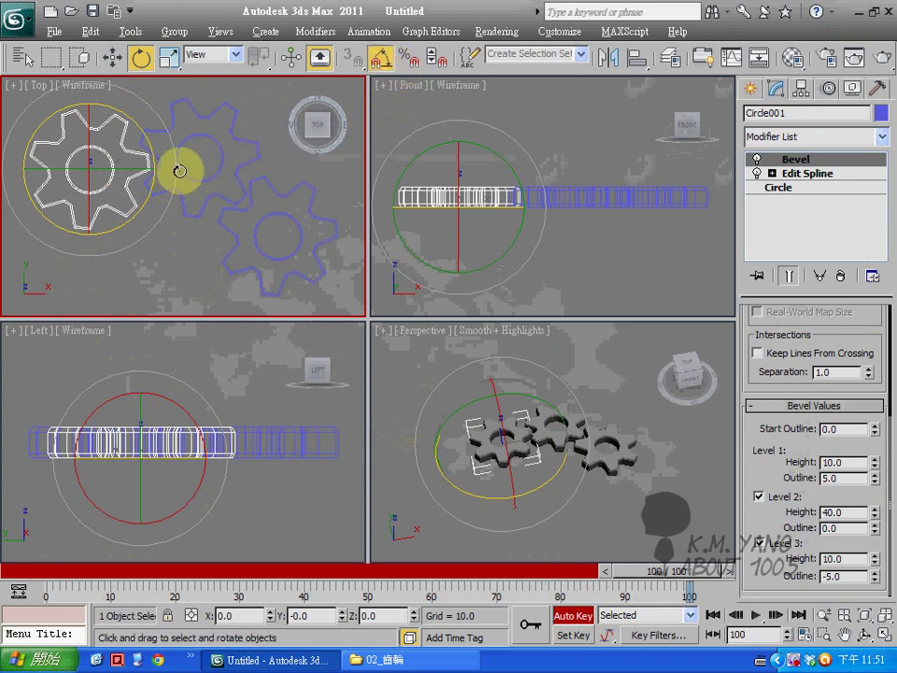
mouse_move(173, 143)
left_mouse_down()
mouse_move(189, 248)
mouse_move(194, 474)
left_mouse_up()
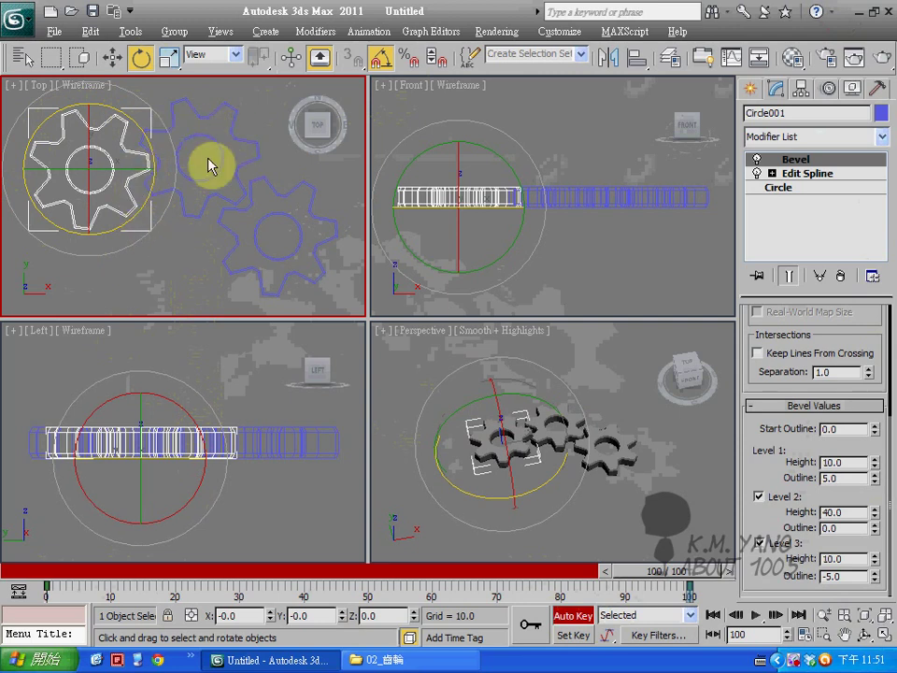
Rotate the middle gear 190° and the right gear about Z, then turn off Auto Key and scrub to frame 60.
left_click(162, 140)
mouse_move(110, 147)
left_mouse_down()
mouse_move(134, 360)
mouse_move(131, 465)
left_mouse_up()
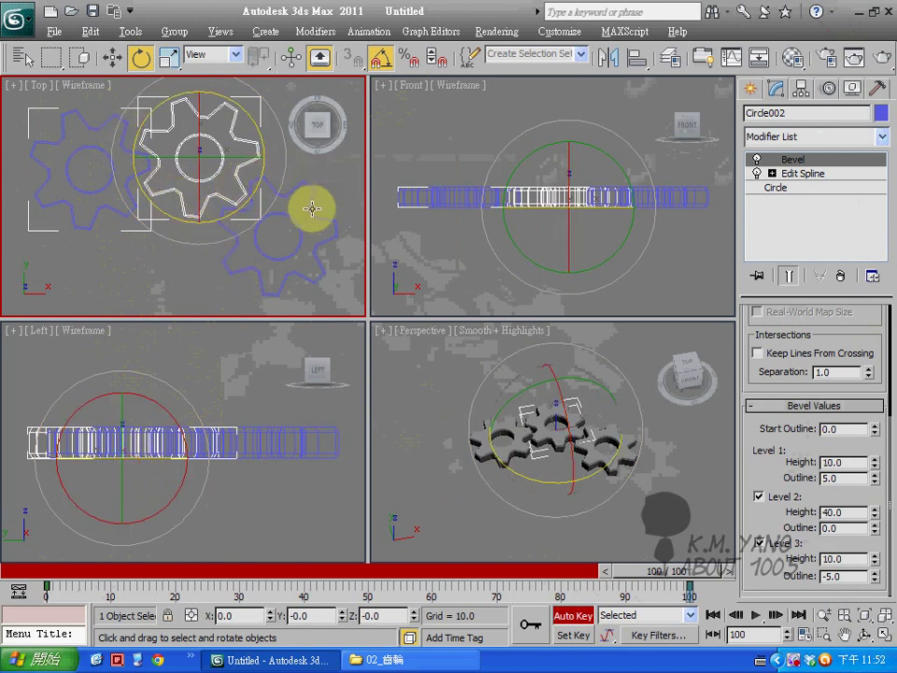
left_click(265, 255)
left_click_drag(200, 279, 198, 115)
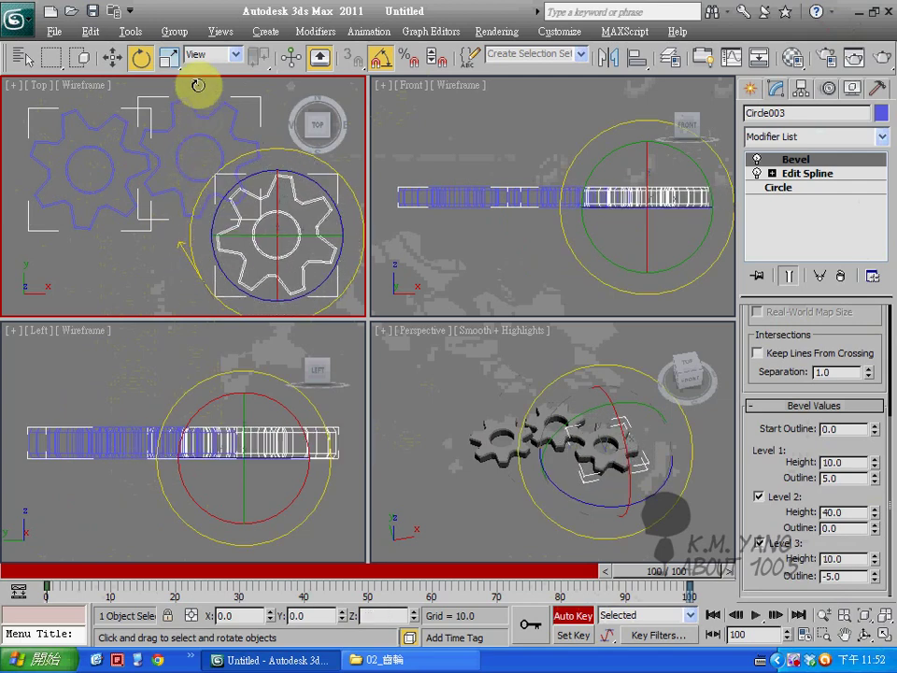
mouse_move(198, 115)
left_mouse_down()
mouse_move(198, 644)
mouse_move(195, 575)
left_mouse_up()
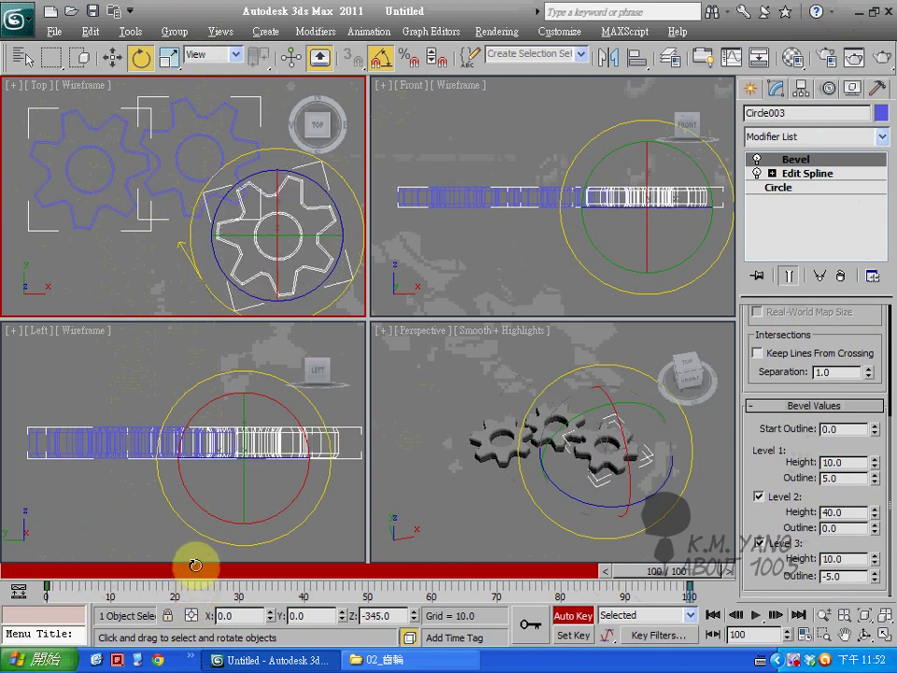
mouse_move(195, 575)
left_mouse_down()
mouse_move(348, 617)
mouse_move(407, 594)
mouse_move(276, 575)
mouse_move(267, 506)
left_mouse_up()
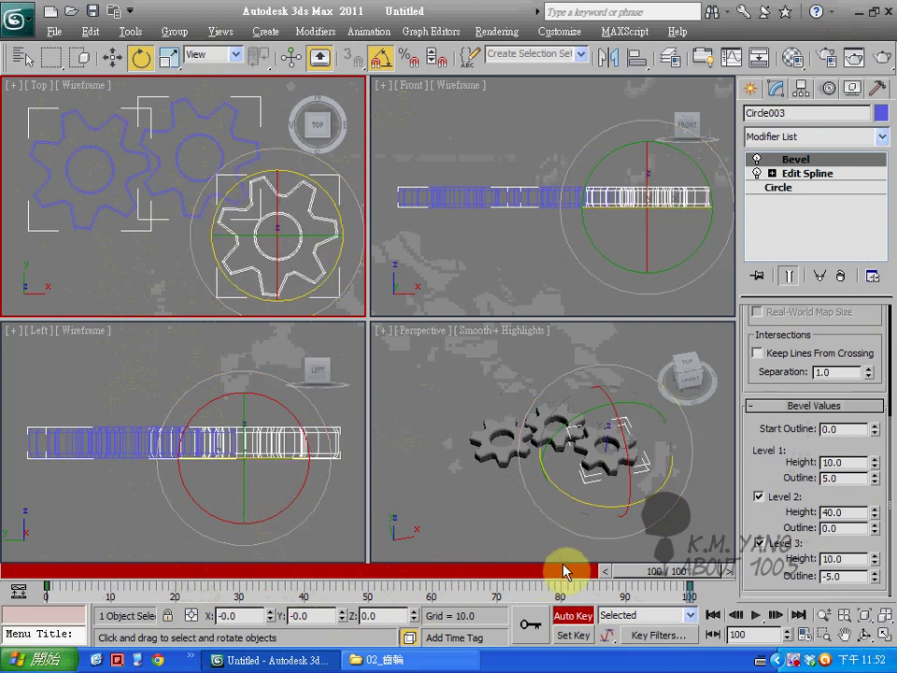
left_click(577, 618)
mouse_move(607, 587)
left_mouse_down()
mouse_move(222, 612)
mouse_move(60, 611)
mouse_move(600, 613)
mouse_move(16, 598)
mouse_move(452, 601)
mouse_move(5, 606)
left_mouse_up()
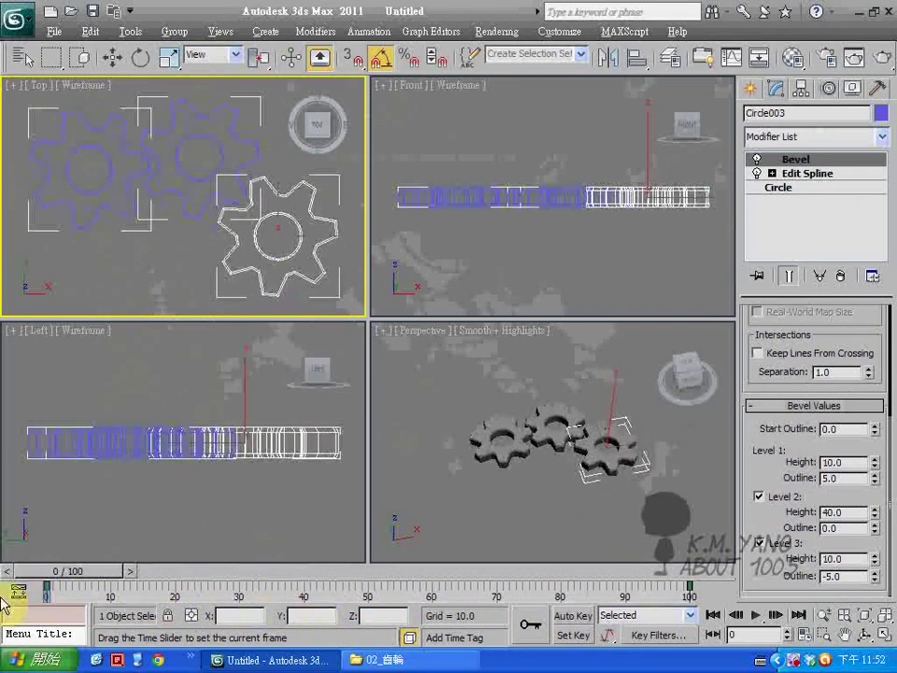
Deselect the gears, tilt them toward the viewer in maximized Perspective, and bring up Create > Cameras.
key("e")
left_click(497, 561)
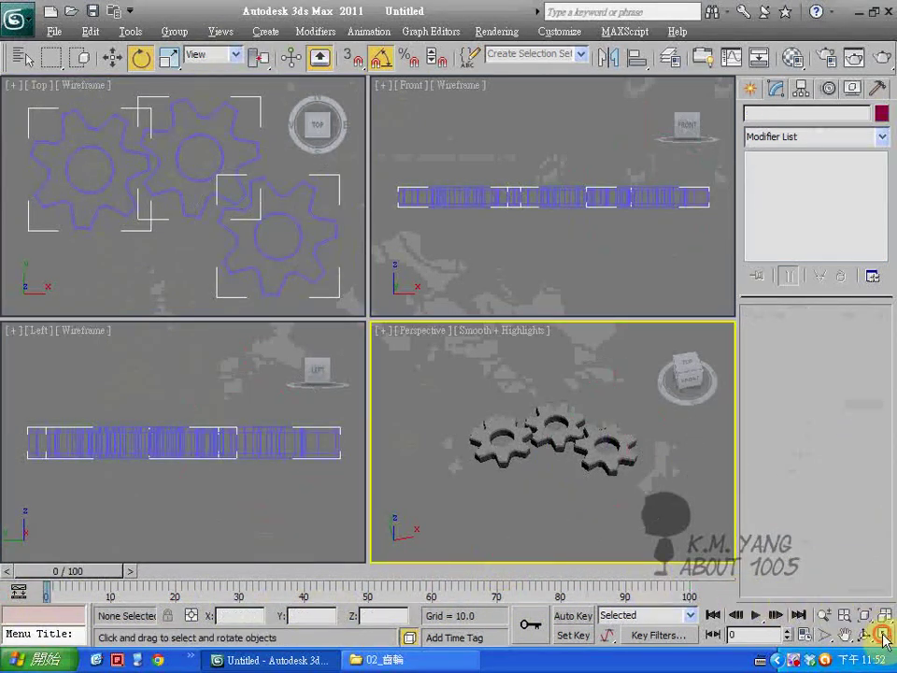
left_click(884, 639)
left_click(866, 639)
mouse_move(444, 459)
left_mouse_down()
mouse_move(361, 420)
mouse_move(368, 411)
mouse_move(376, 418)
left_mouse_up()
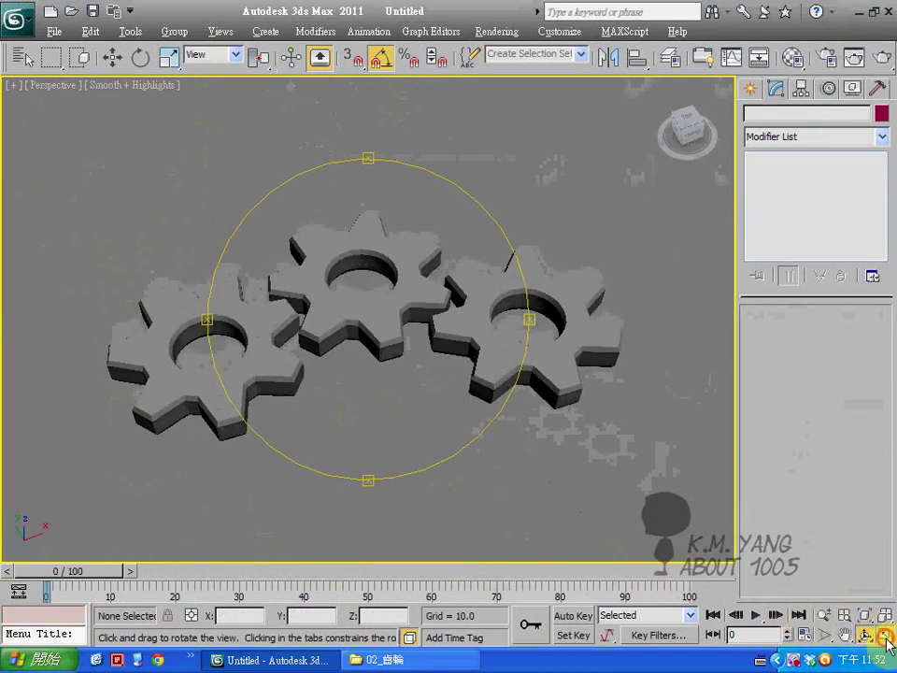
left_click(885, 641)
left_click(750, 89)
left_click(819, 118)
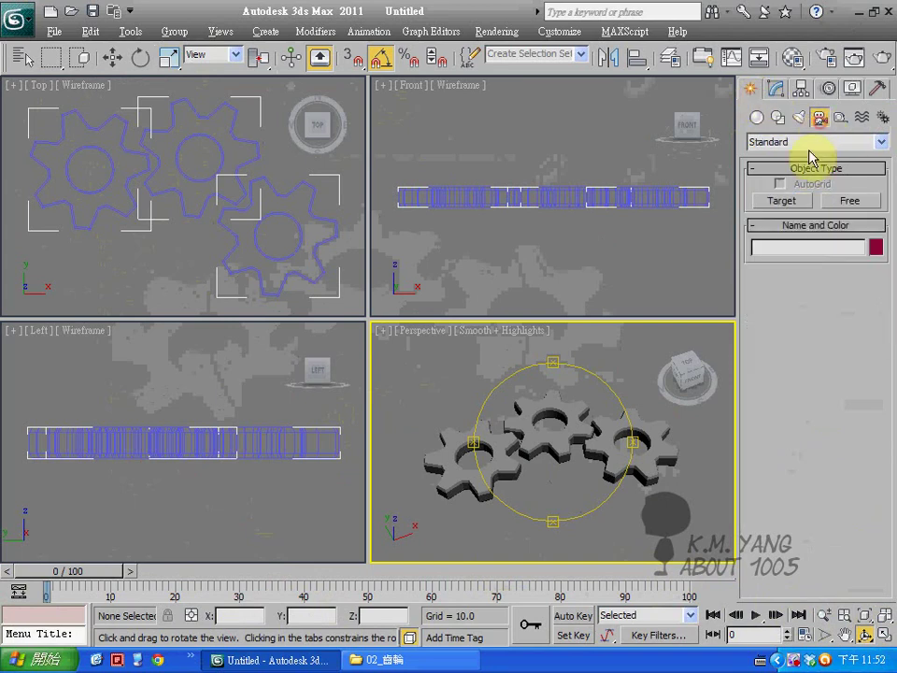
Place a Target camera in the Top view and set the Perspective viewport to Camera001.
left_click(784, 201)
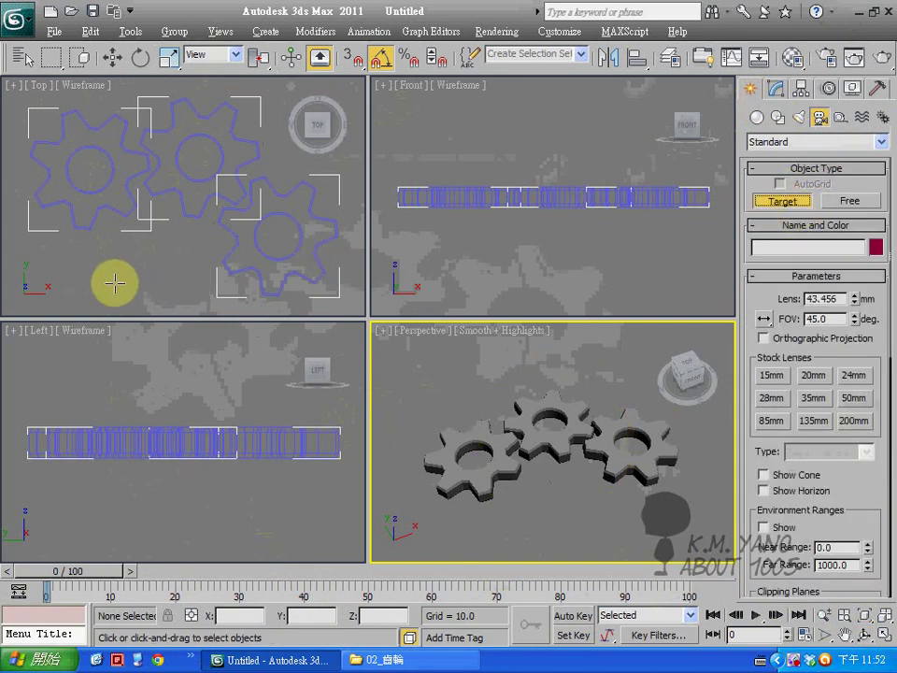
right_click(60, 262)
scroll(65, 257, "down", 5)
left_click_drag(74, 289, 204, 171)
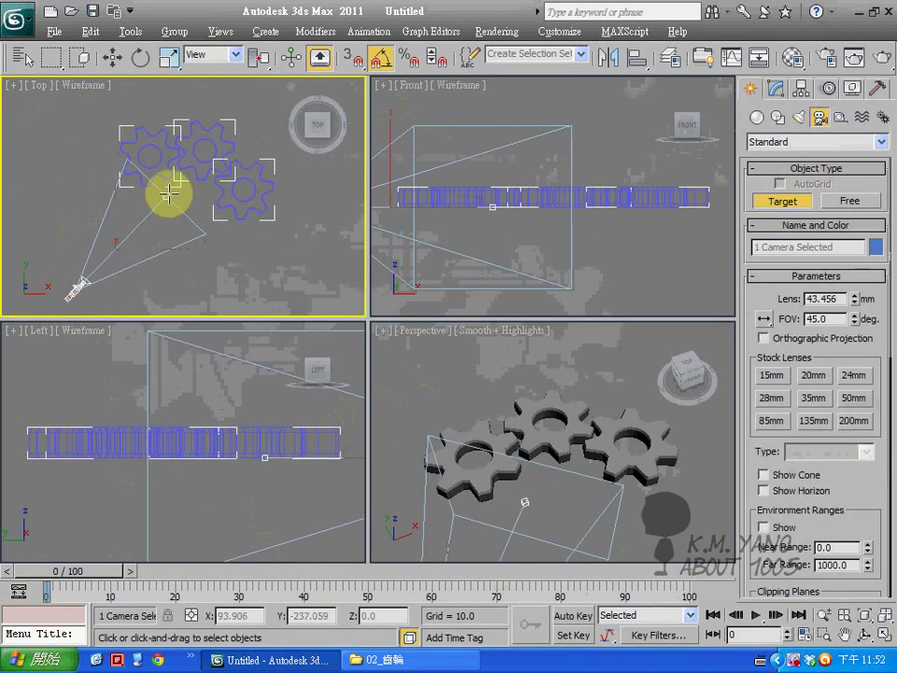
right_click(429, 351)
left_click(425, 332)
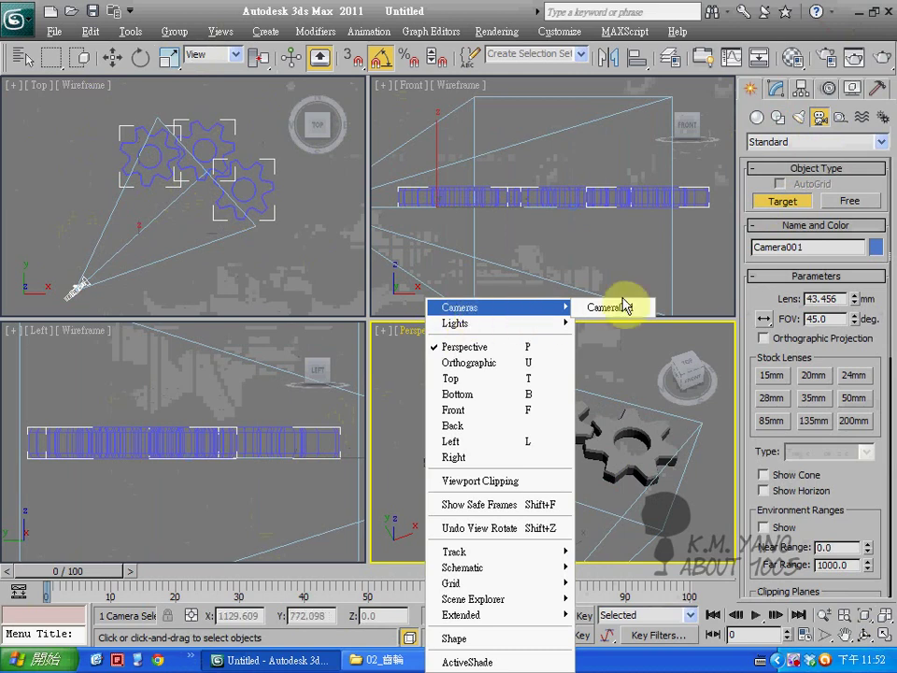
left_click(618, 306)
Orbit, dolly and truck Camera001 so all three gears fill the camera view.
left_click(864, 636)
mouse_move(580, 479)
left_mouse_down()
mouse_move(558, 527)
mouse_move(599, 463)
mouse_move(611, 472)
mouse_move(600, 472)
mouse_move(614, 526)
mouse_move(578, 464)
mouse_move(532, 476)
left_mouse_up()
left_click(826, 616)
left_click(843, 634)
left_click(865, 634)
left_click(820, 614)
left_click_drag(613, 527, 613, 525)
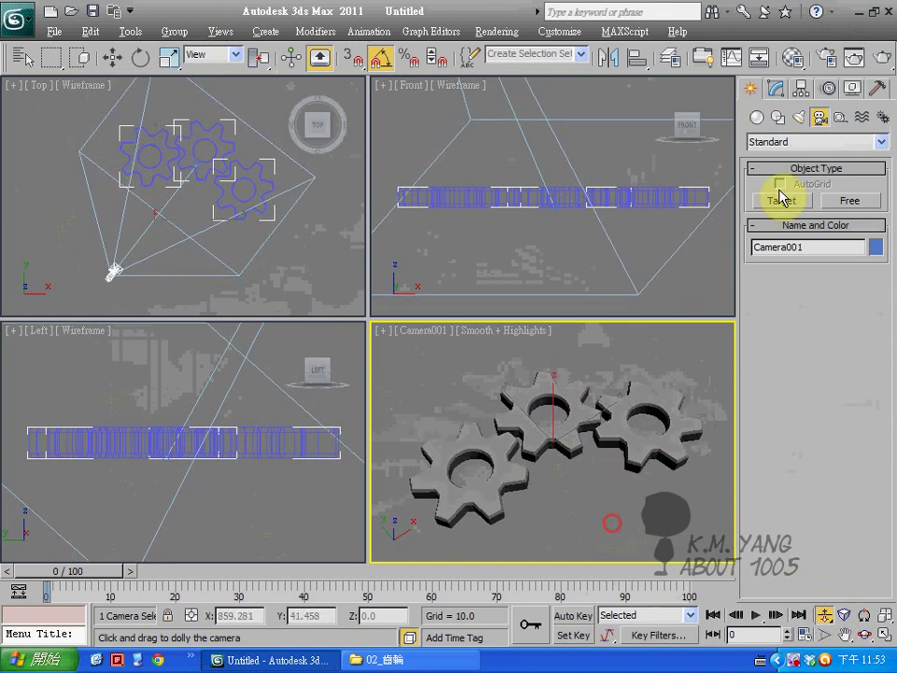
Test-render Camera001, then orbit the camera slightly to re-angle the gears and re-render.
left_click(876, 67)
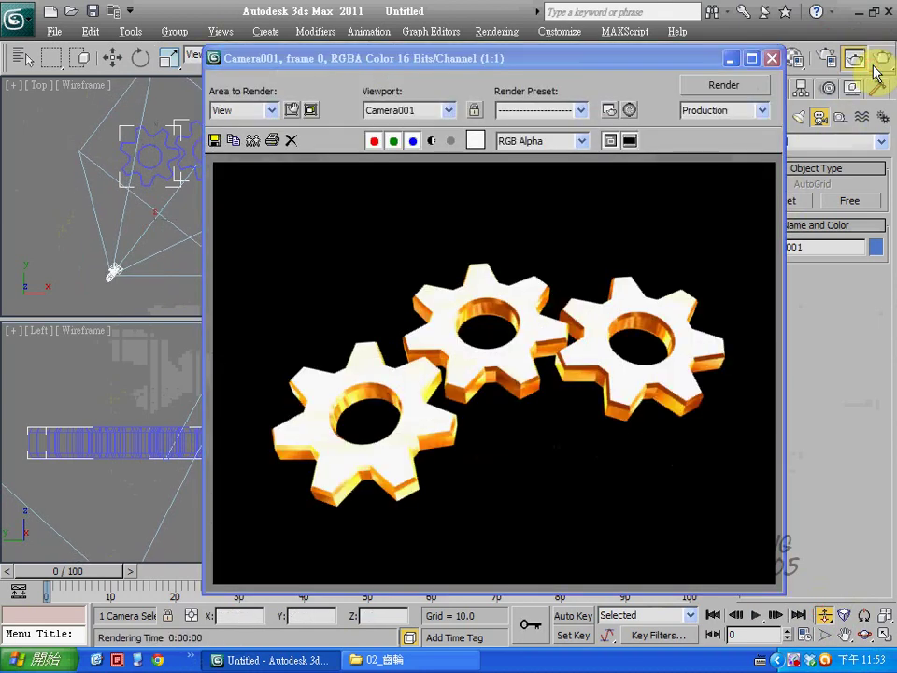
left_click(771, 58)
left_click(864, 635)
left_click_drag(598, 502, 590, 484)
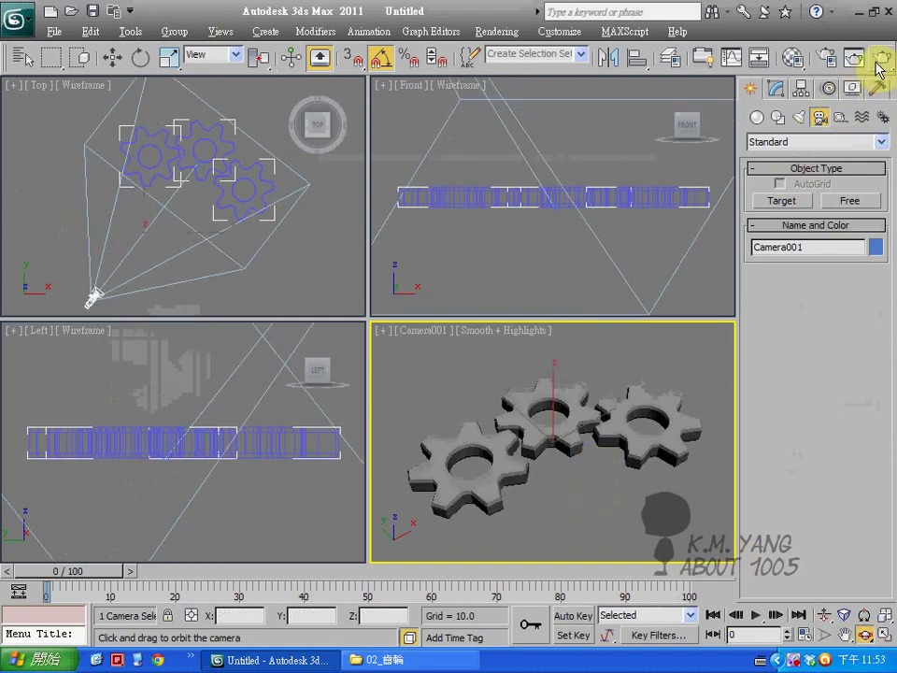
left_click(880, 66)
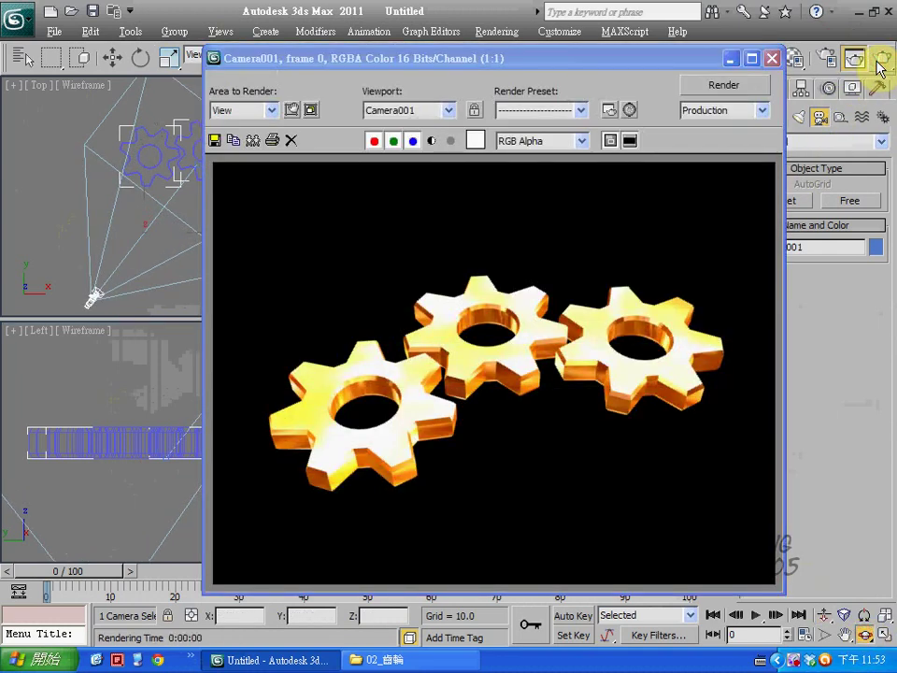
left_click(771, 58)
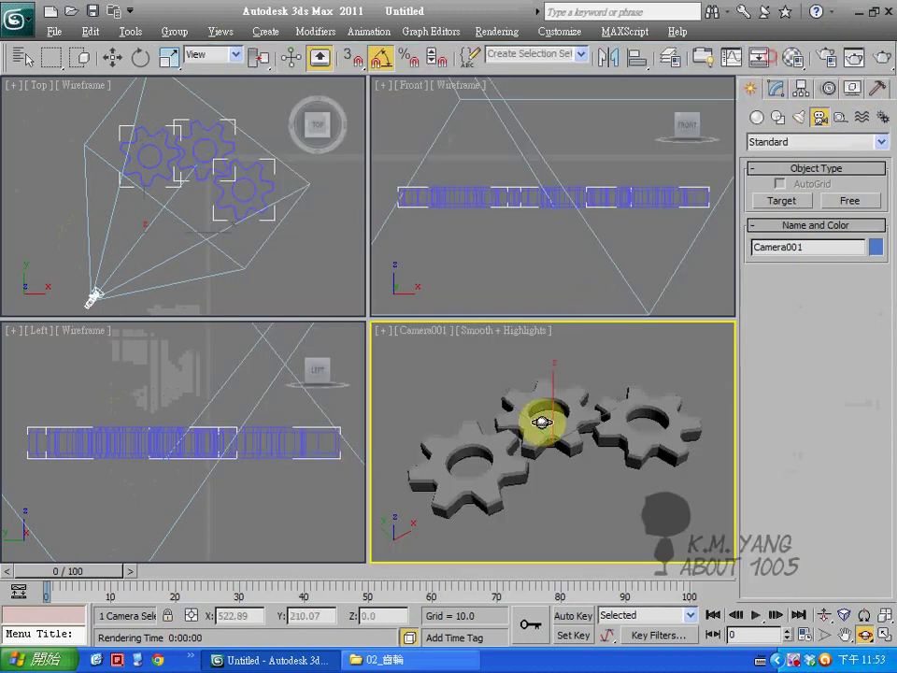
Nudge the camera angle twice more with test renders, then scrub the timeline to preview the rotation.
mouse_move(586, 481)
left_mouse_down()
mouse_move(597, 493)
mouse_move(591, 473)
left_mouse_up()
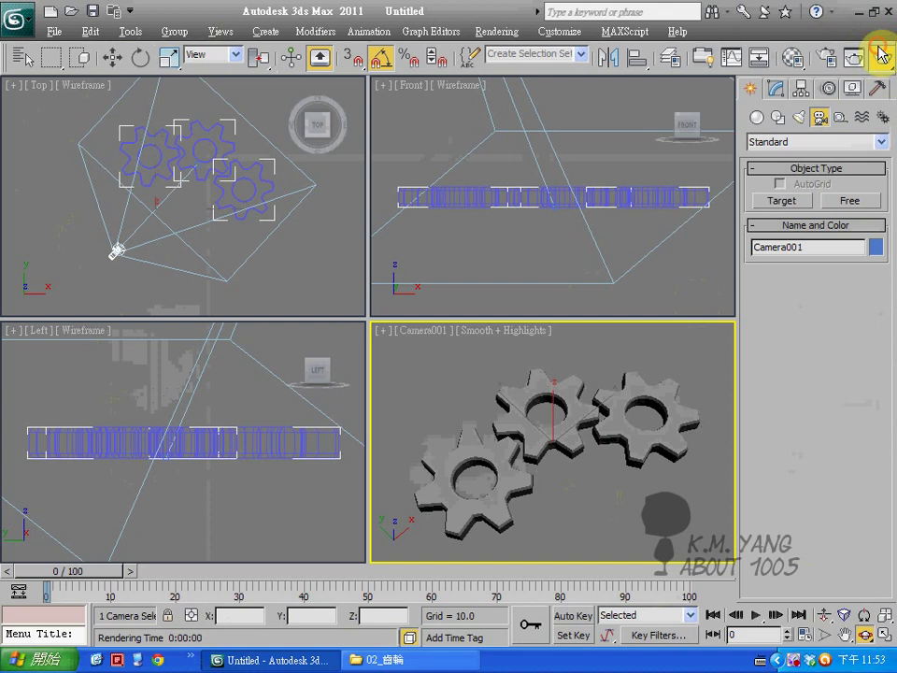
left_click(881, 53)
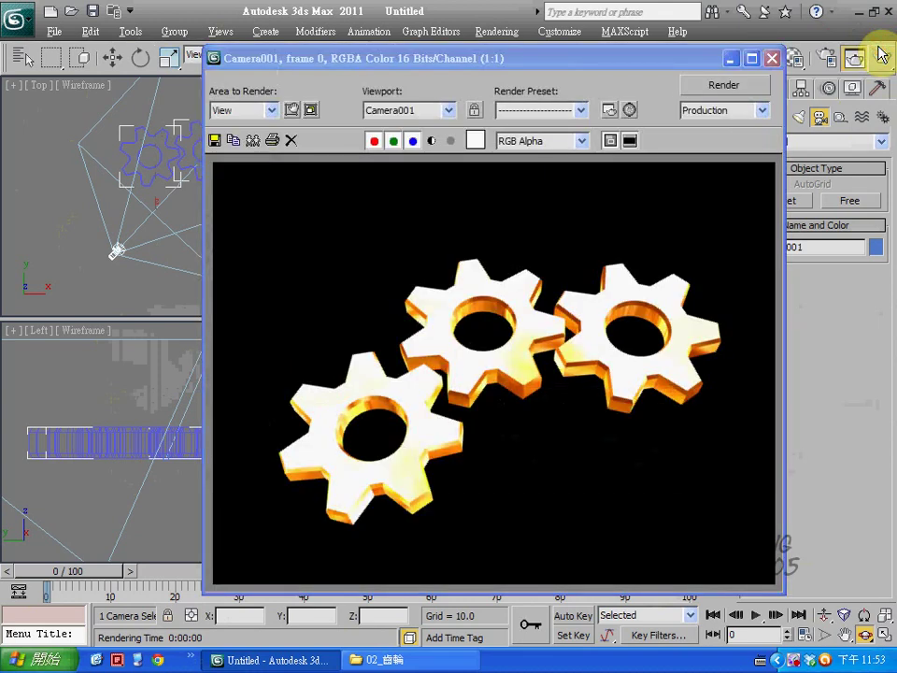
left_click(772, 58)
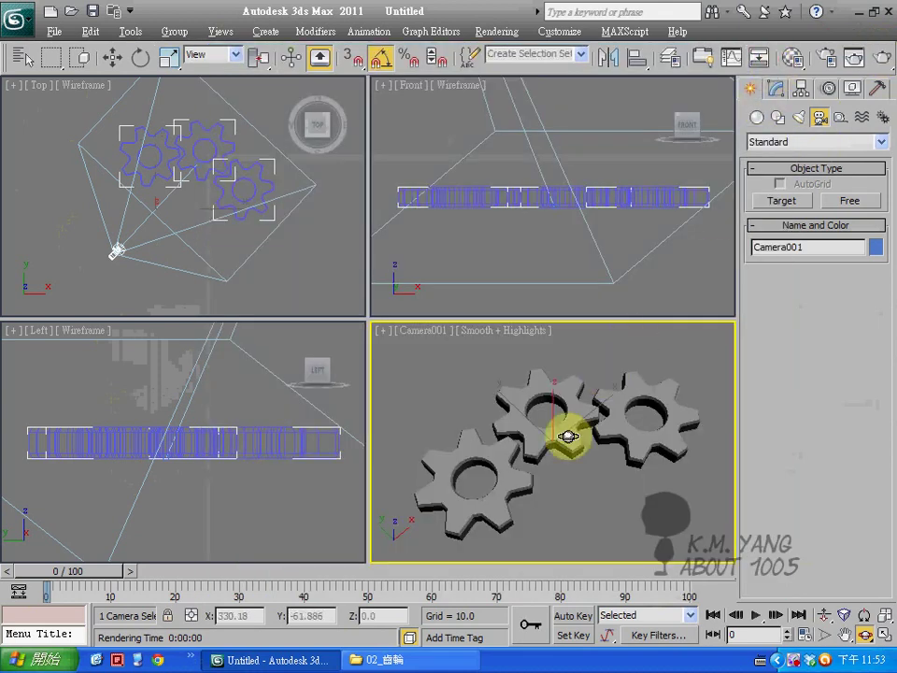
left_click_drag(566, 480, 567, 474)
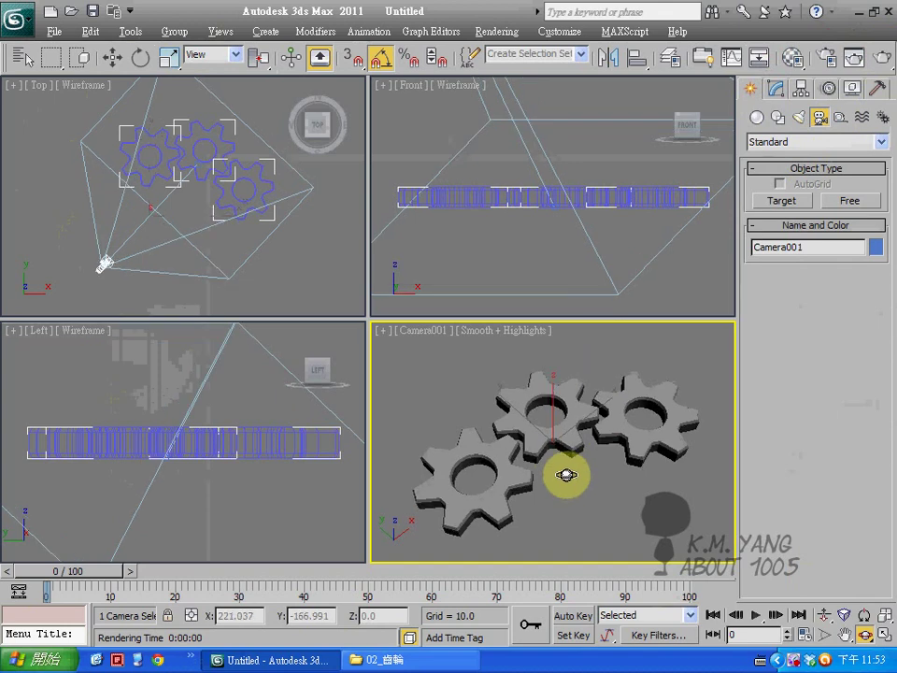
left_click(881, 54)
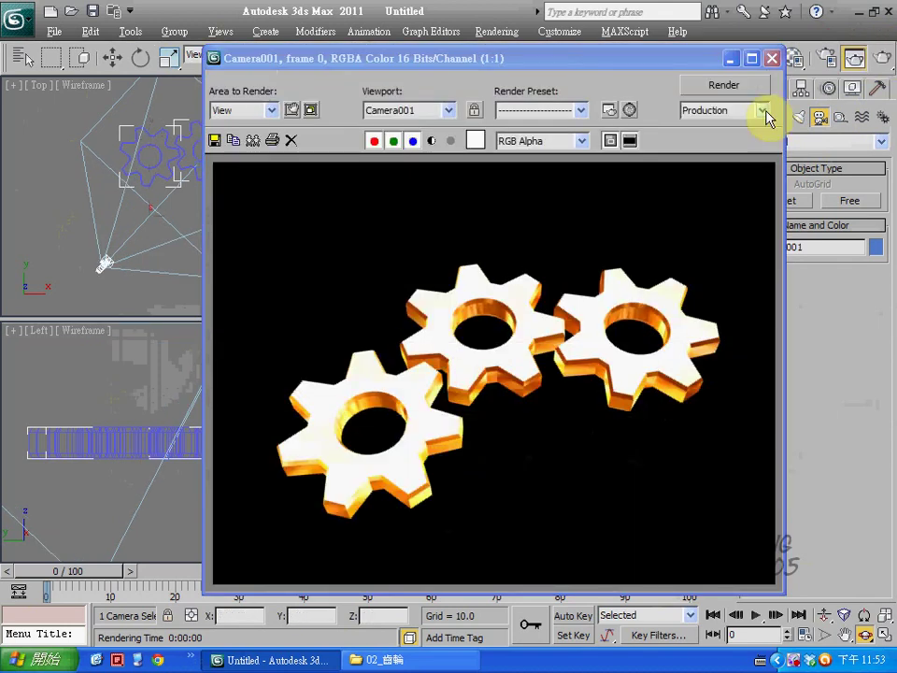
left_click(772, 58)
mouse_move(93, 570)
left_mouse_down()
mouse_move(286, 584)
mouse_move(649, 574)
mouse_move(42, 572)
left_mouse_up()
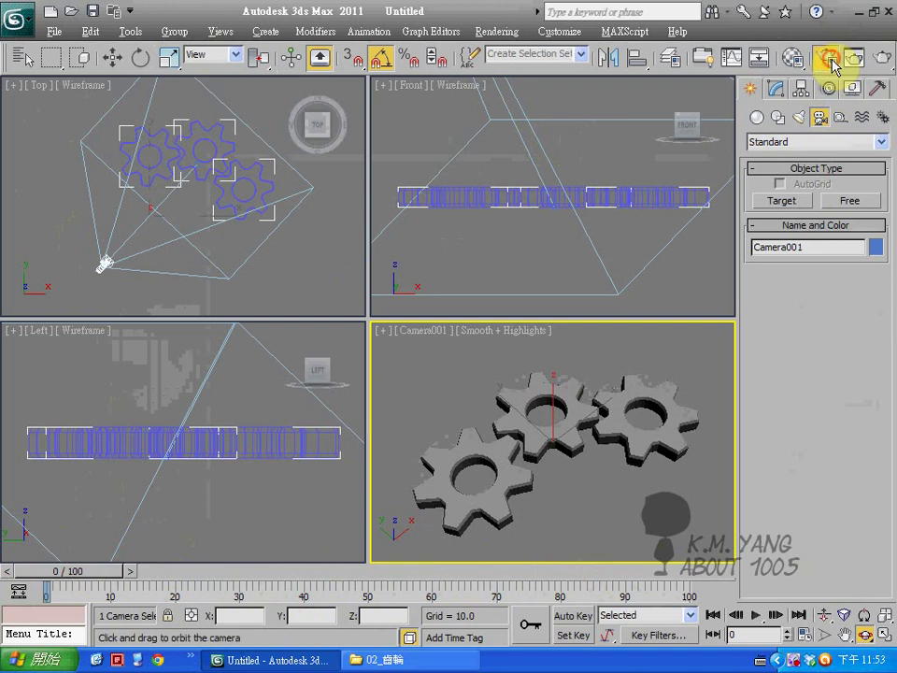
In Render Setup, render the active time segment 0–100 at 320×240 and go to Render Output.
left_click(831, 66)
left_click_drag(165, 65, 213, 46)
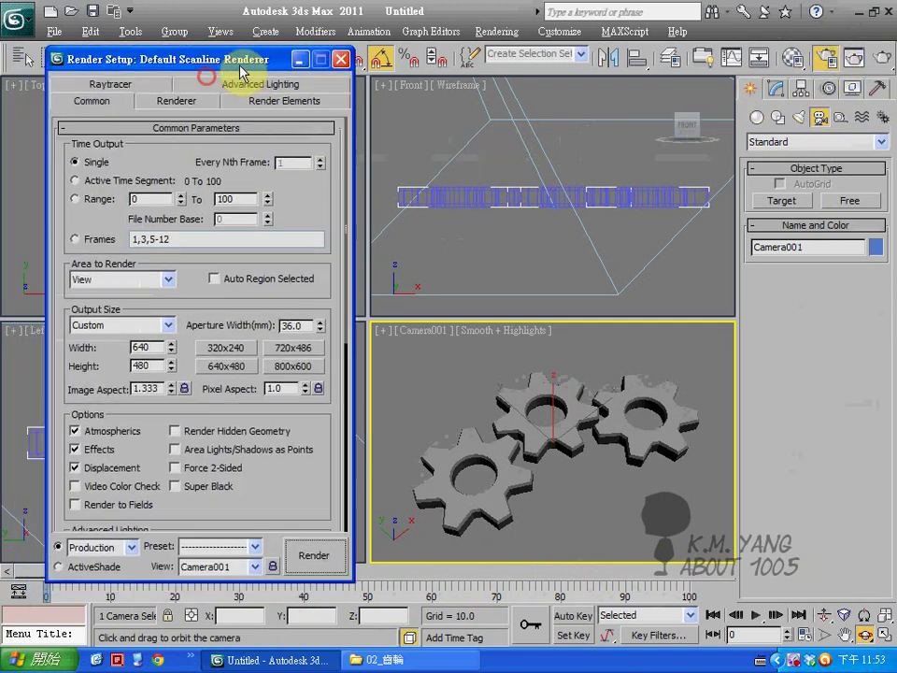
left_click(110, 165)
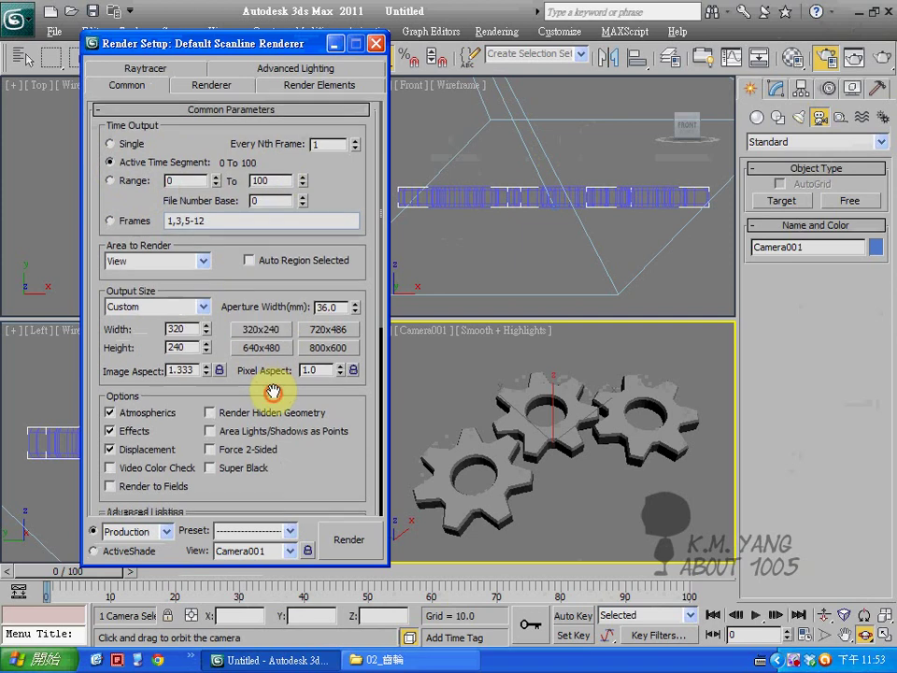
scroll(214, 393, "down", 3)
scroll(260, 344, "down", 2)
scroll(271, 369, "down", 2)
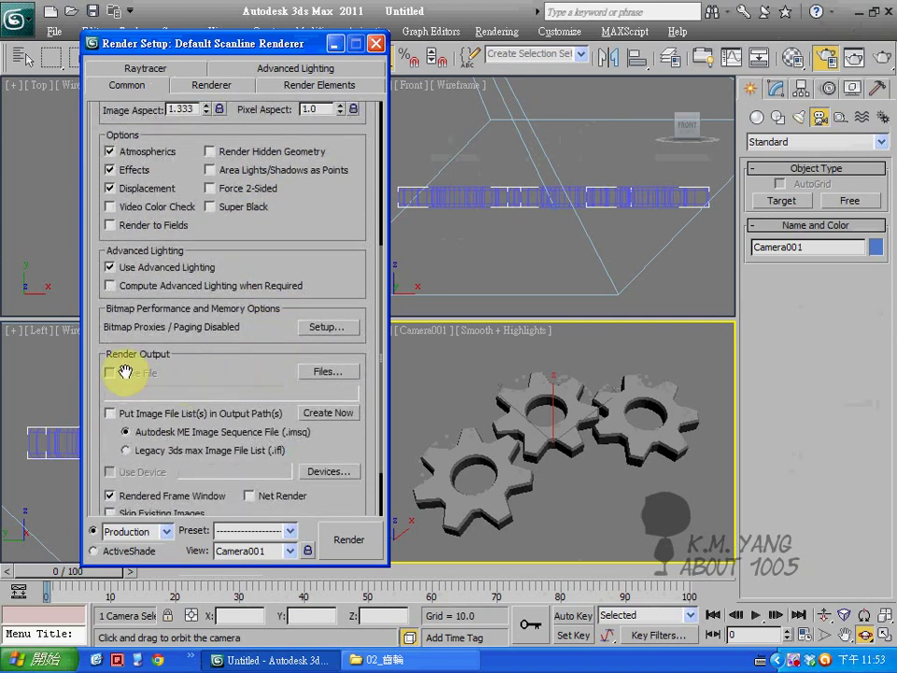
left_click(329, 376)
Save the render output to the Desktop as QuickTime MOV '齒輪', accepting Animation compression at 30 fps.
left_click(171, 71)
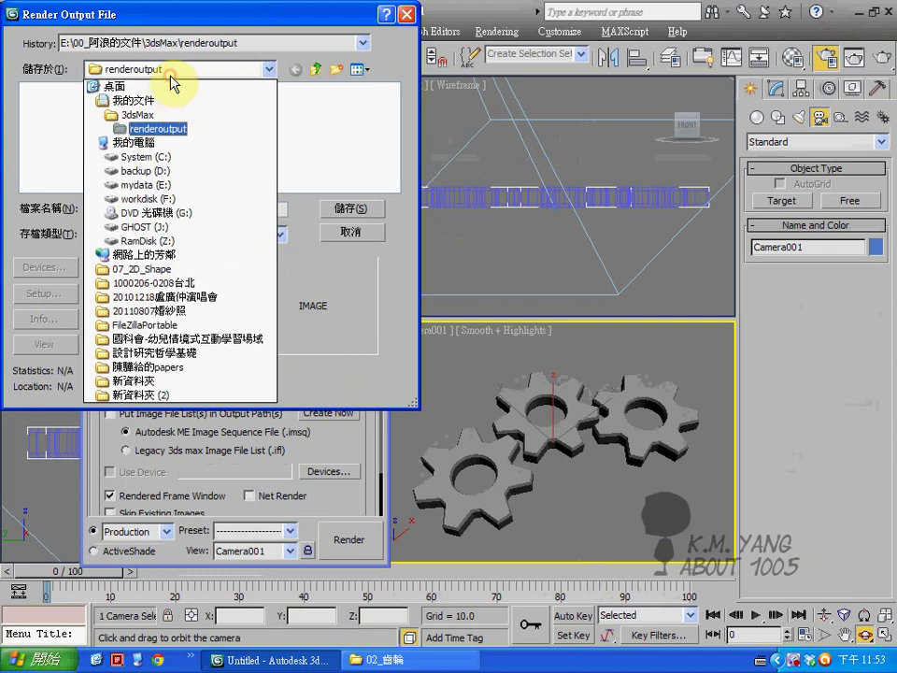
left_click(121, 86)
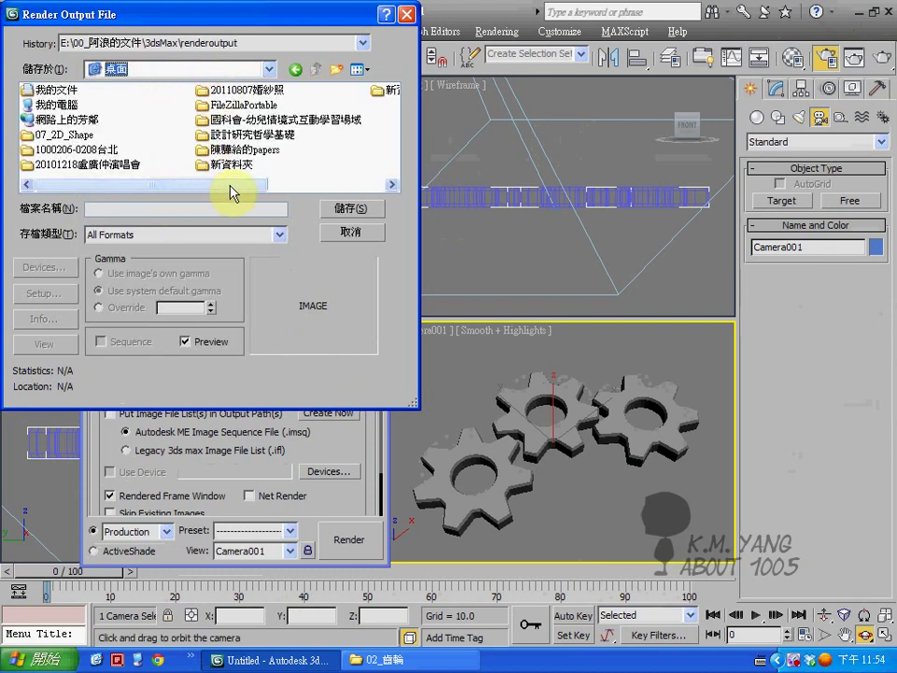
left_click_drag(228, 184, 320, 187)
left_click(225, 235)
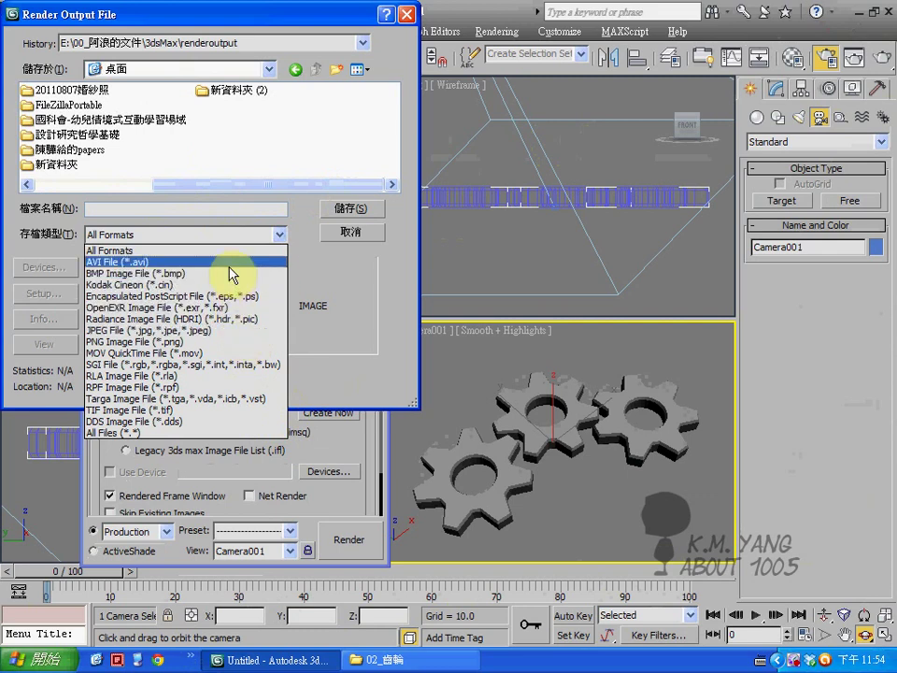
left_click(231, 355)
type("齒輪")
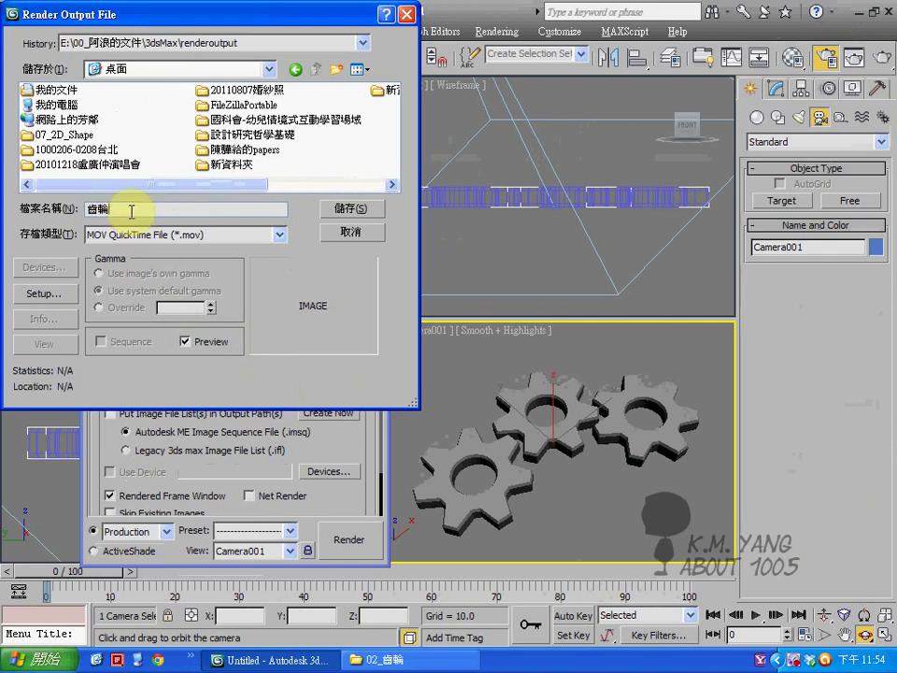
left_click(350, 210)
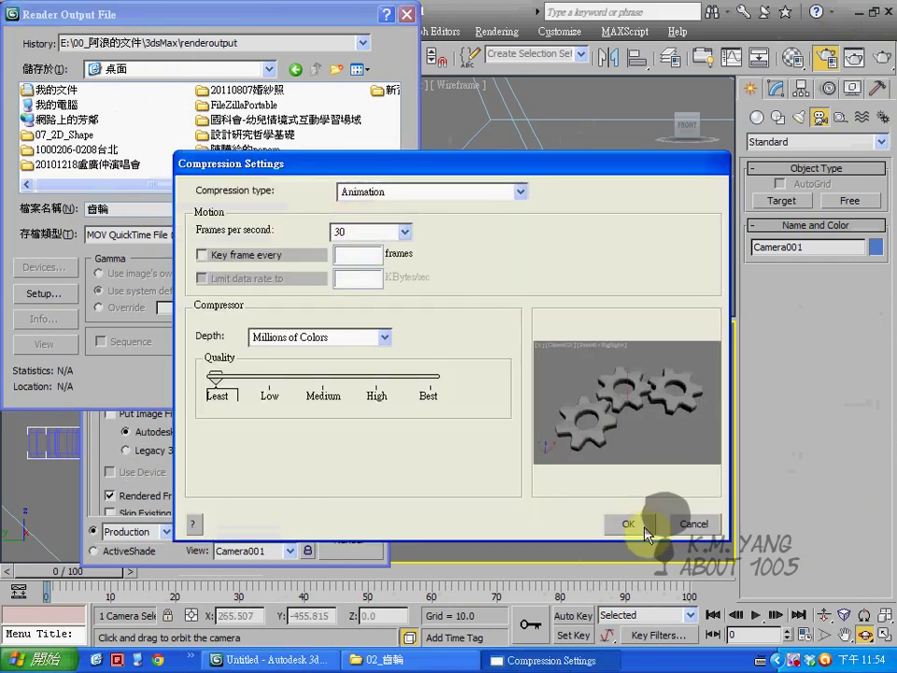
left_click(628, 524)
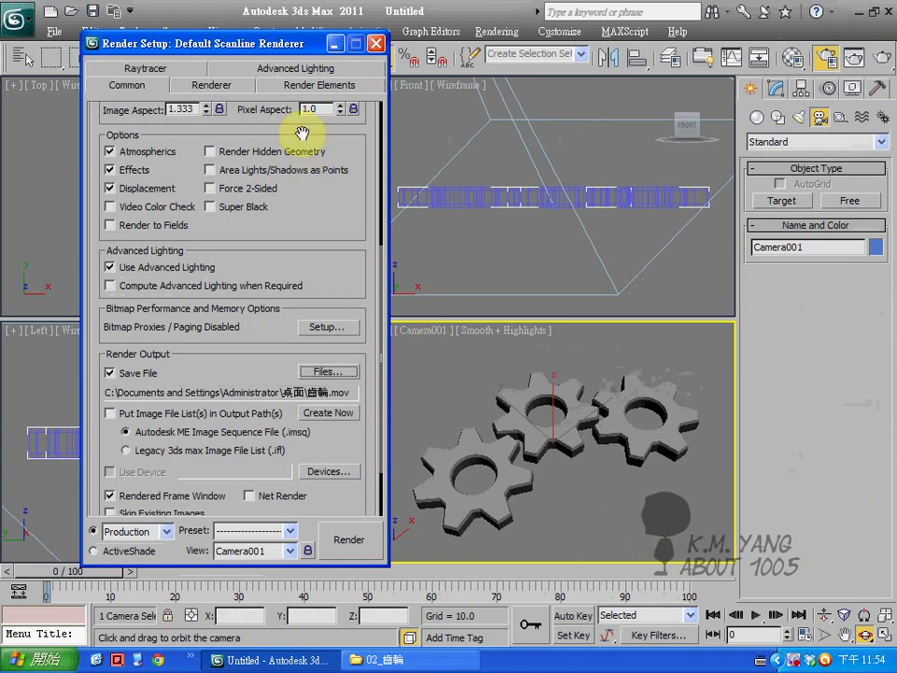
Render all frames to the movie file, then close the rendered frame and Render Setup windows.
left_click_drag(303, 41, 262, 34)
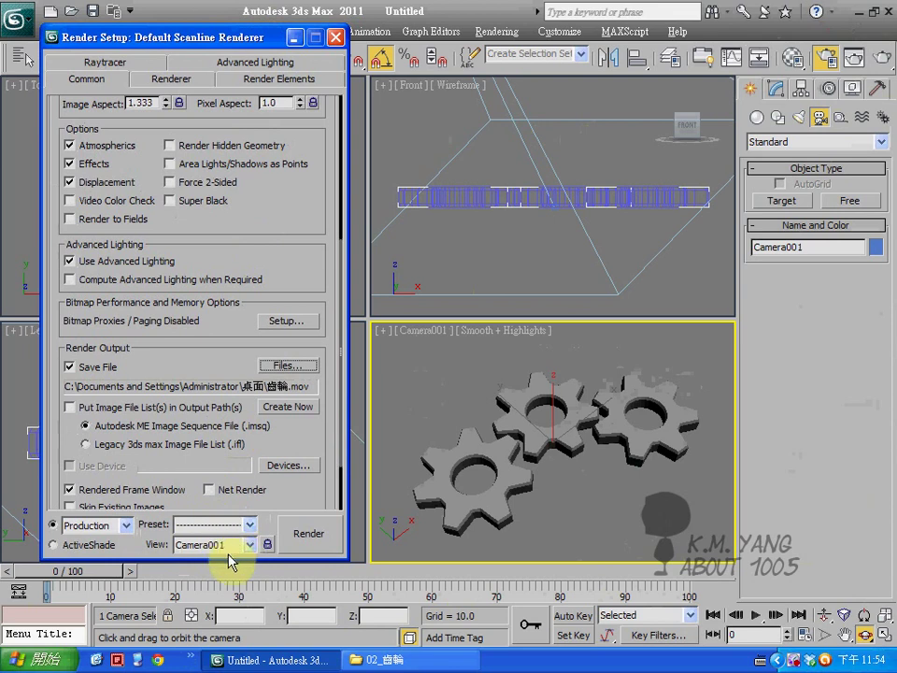
left_click(308, 550)
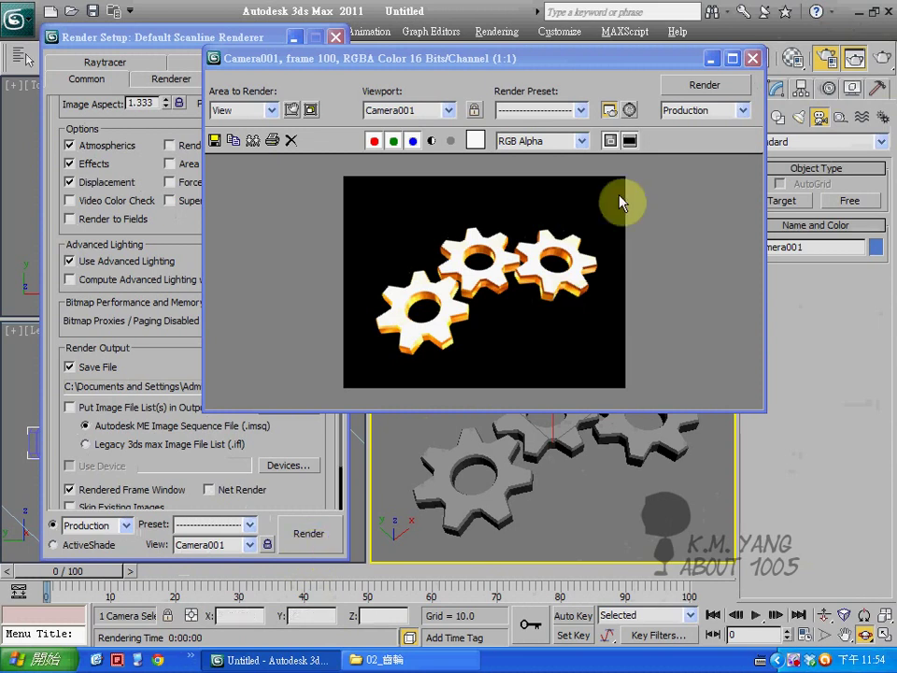
left_click(752, 59)
left_click(335, 38)
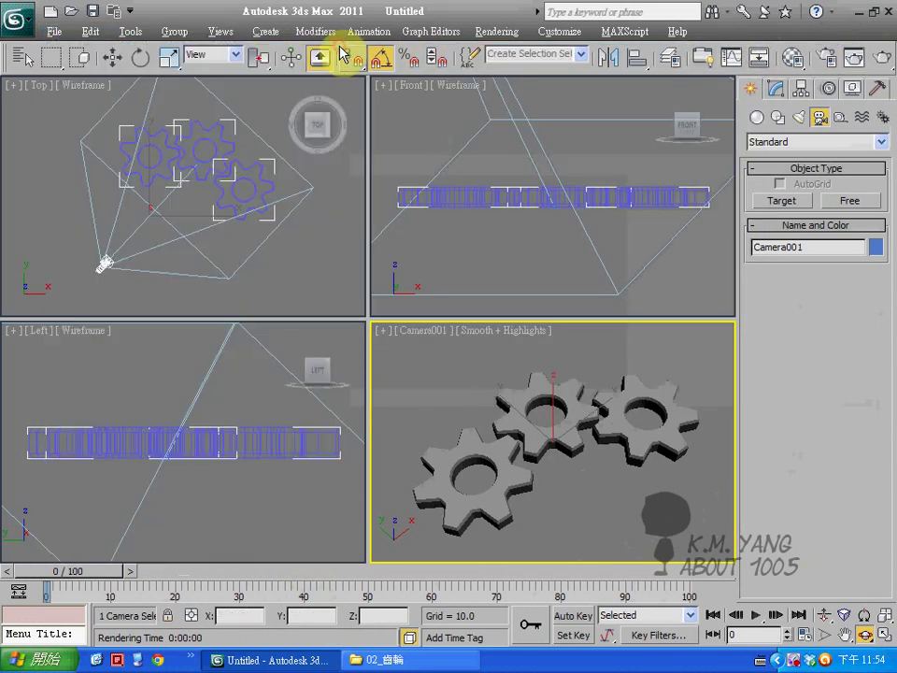
Make the Top viewport active, switch to Move, and deselect the camera.
right_click(319, 252)
key("w")
left_click(426, 408)
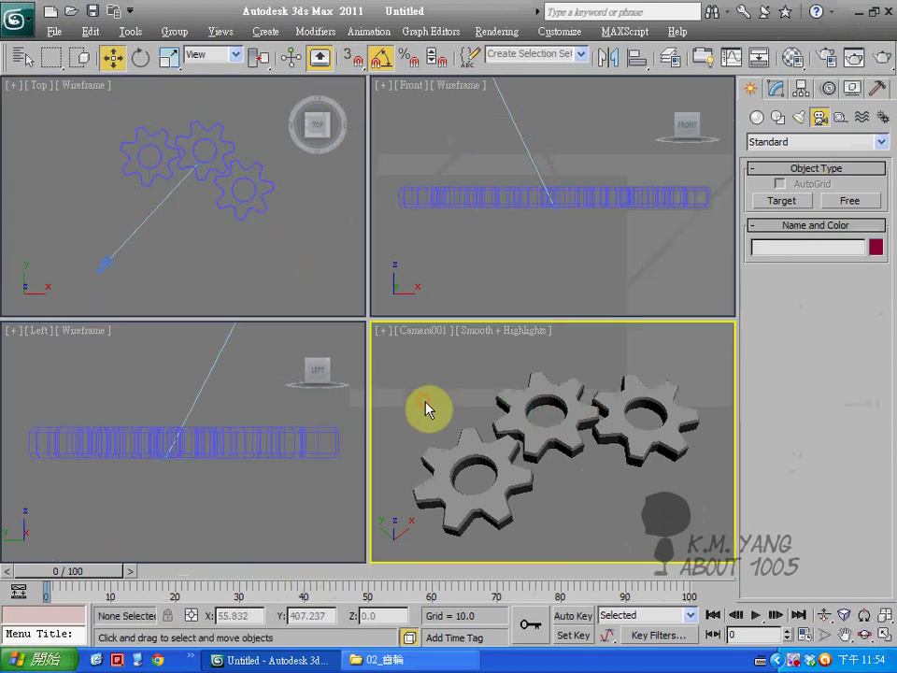